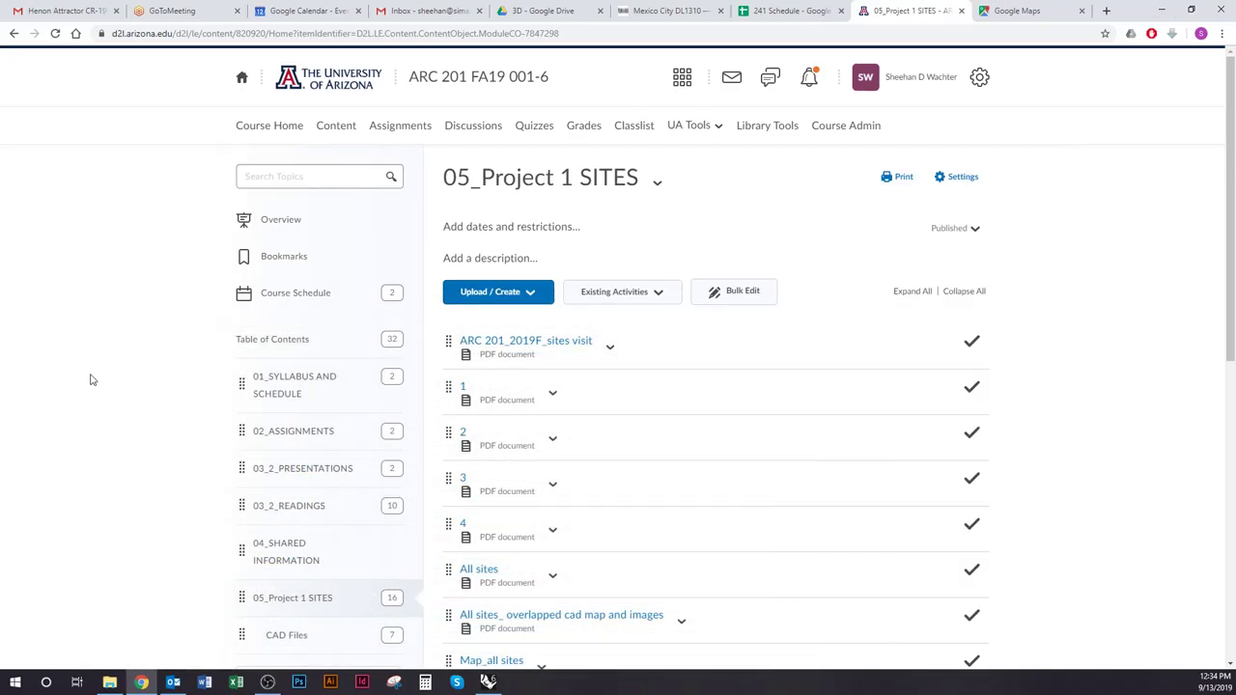
Look through the Project 1 SITES page down to its CAD Files list and switch to Rhinoceros.
scroll(95, 386, down, 1)
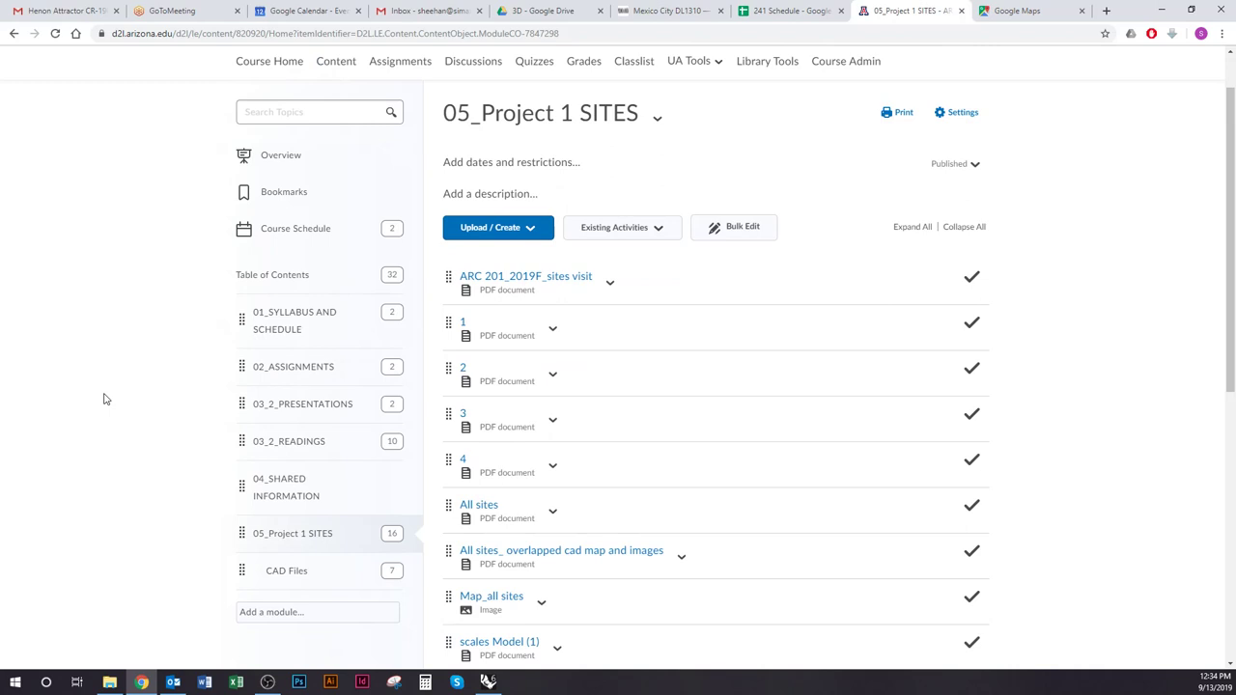
scroll(107, 399, down, 6)
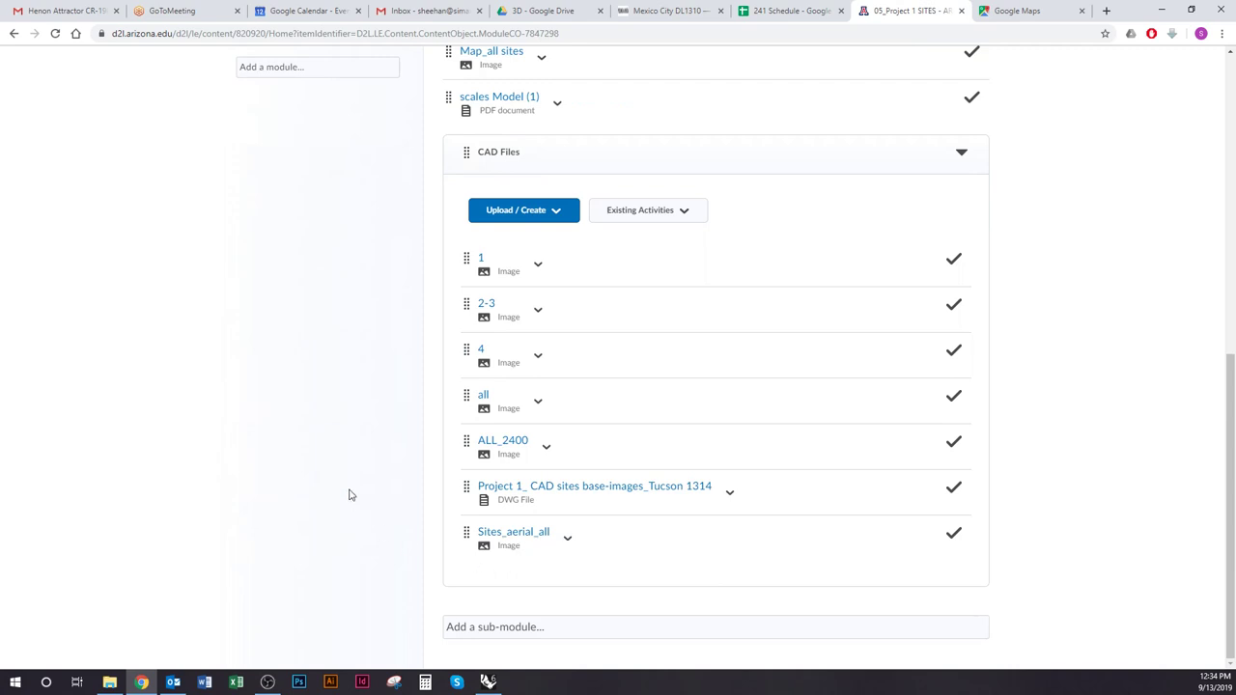
click(491, 683)
click(233, 308)
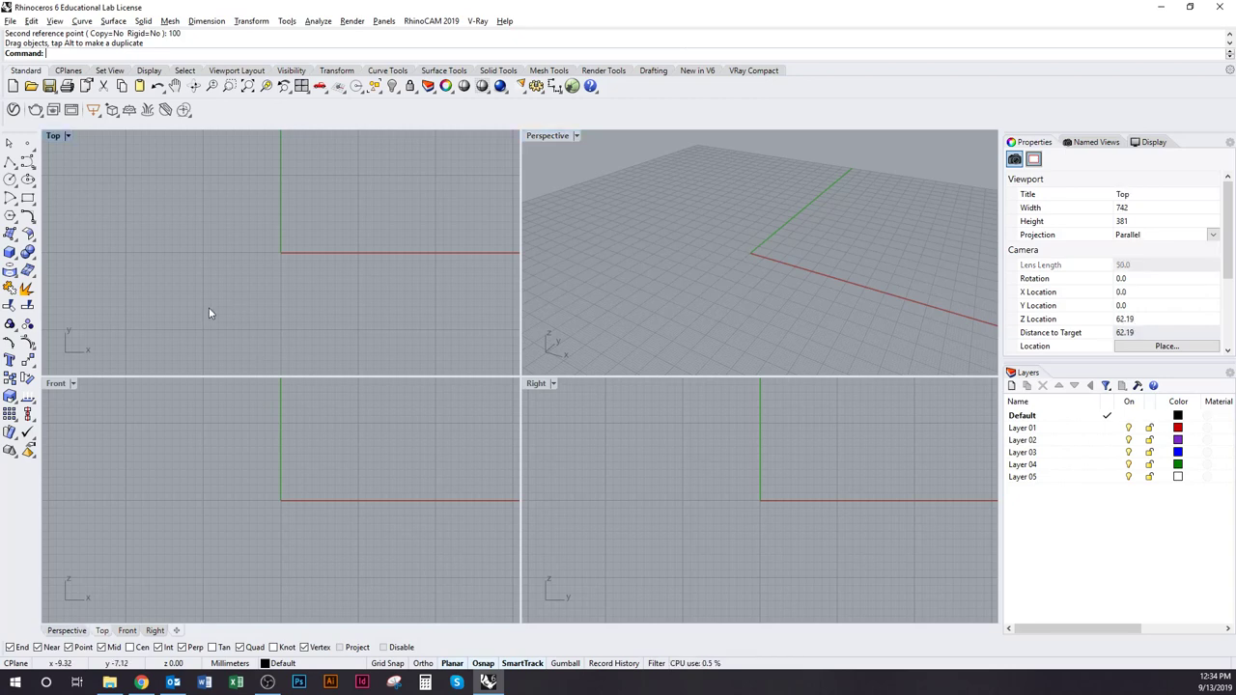
Set the document's model units to Feet and dismiss the RhinoCAM plug-in notice.
text(Optio)
key(BackSpace)
key(BackSpace)
key(BackSpace)
key(BackSpace)
key(BackSpace)
key(BackSpace)
text(Units)
key(Return)
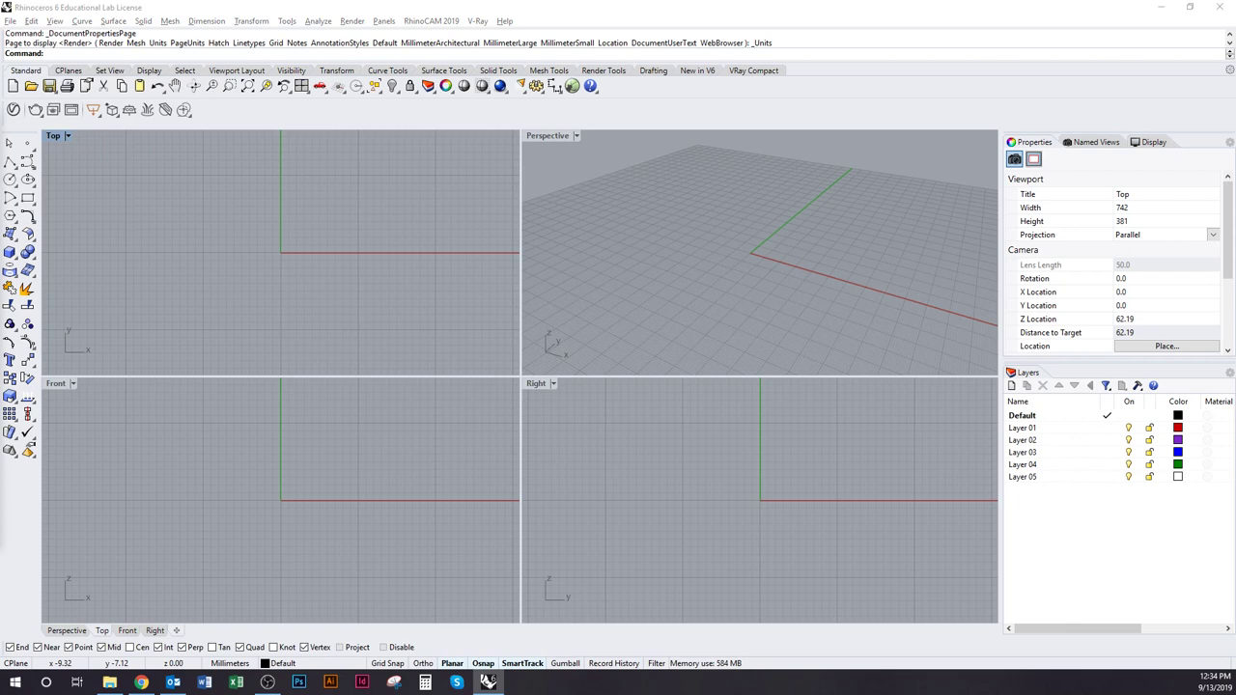
click(605, 182)
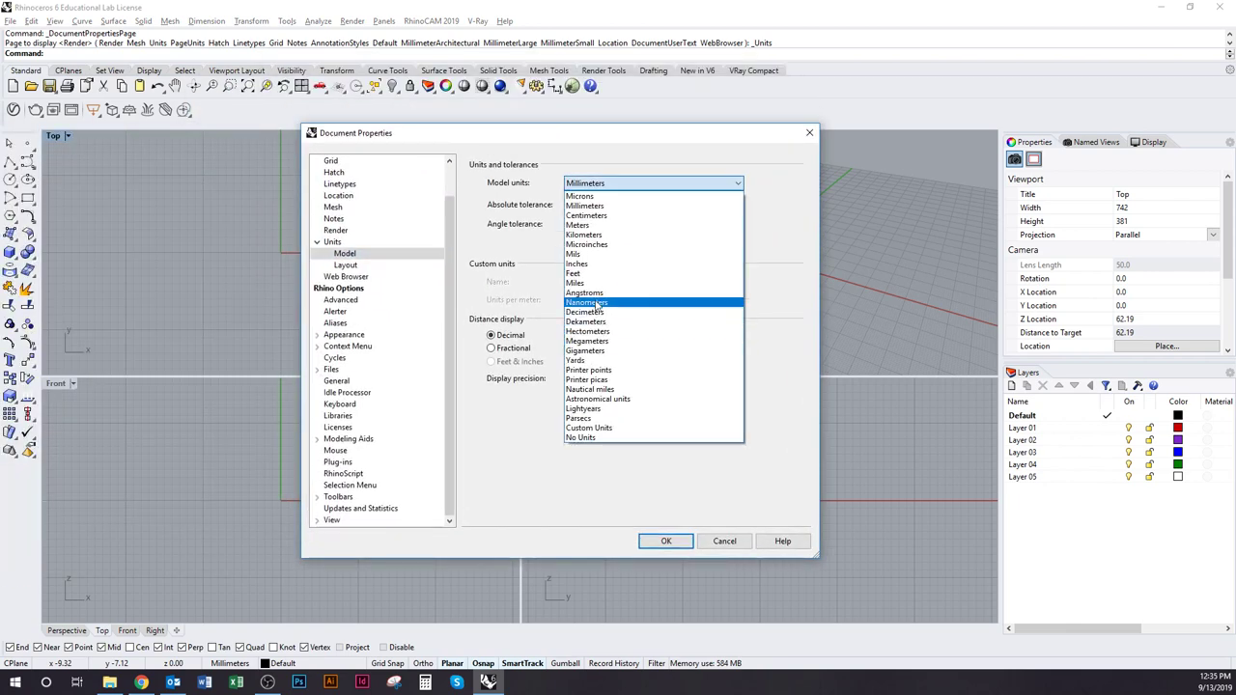
click(575, 273)
click(689, 543)
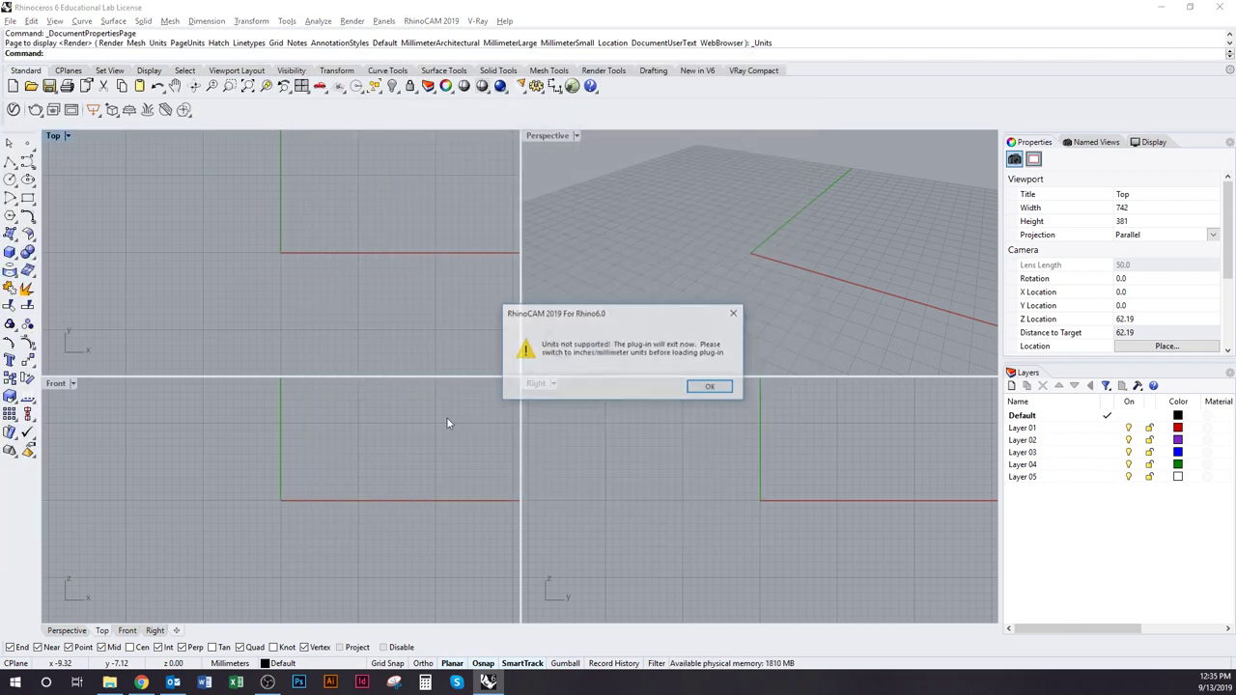
click(706, 390)
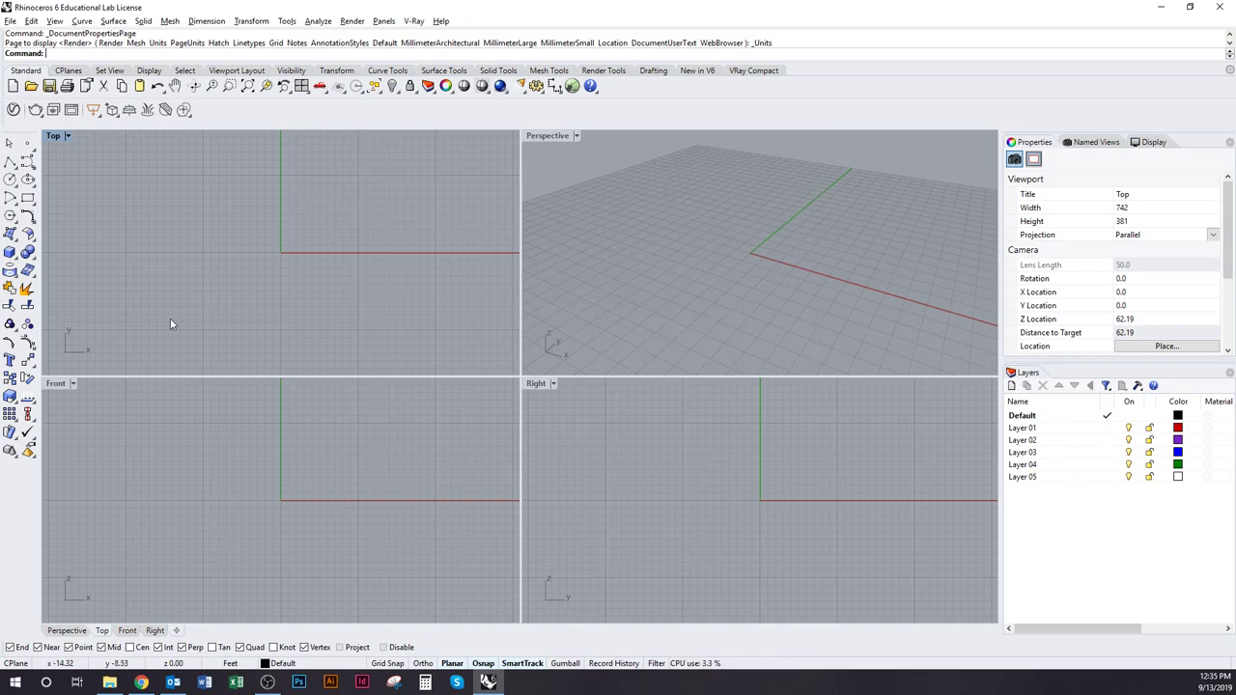
Return to the course page in Chrome and examine the options for the Project 1_ CAD sites base-images_Tucson 1314 DWG file.
key(alt+Tab)
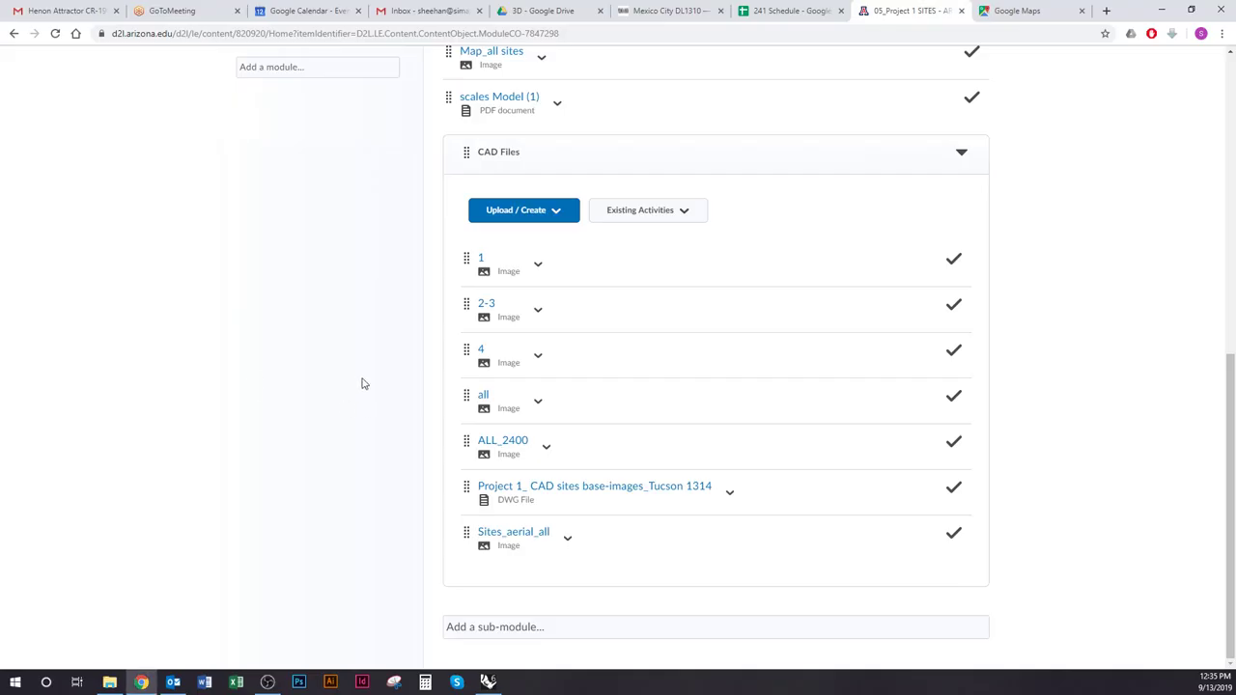
scroll(389, 384, up, 9)
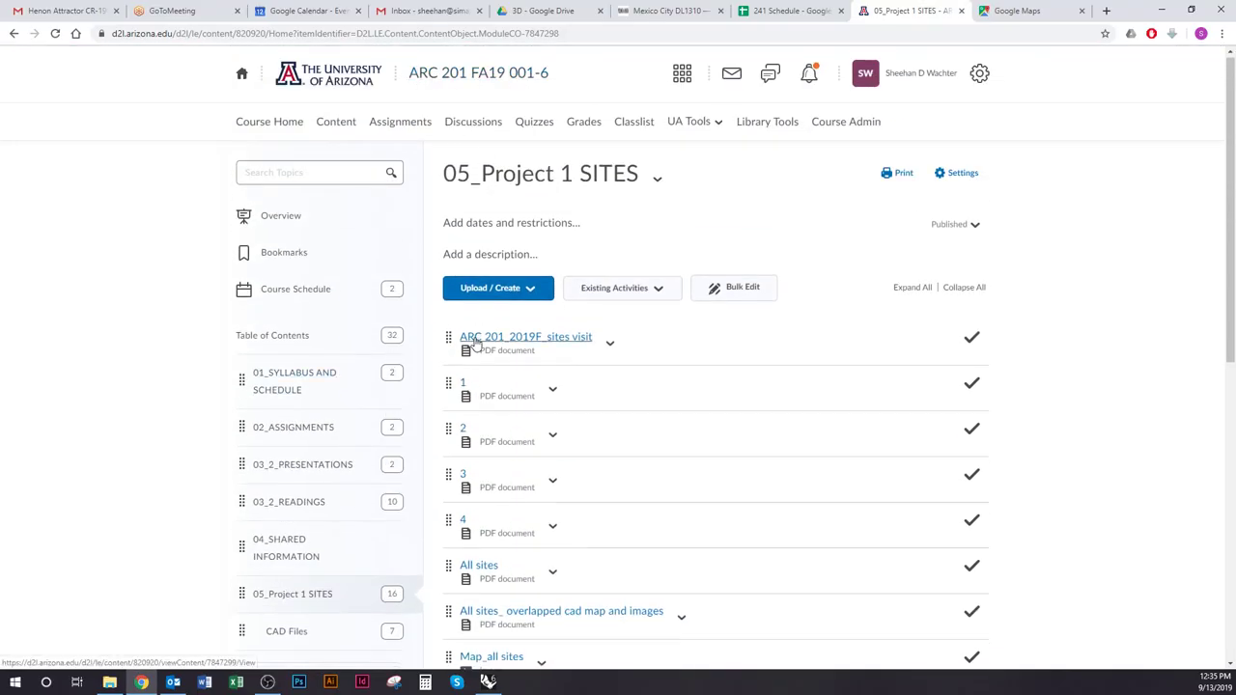
scroll(483, 406, down, 6)
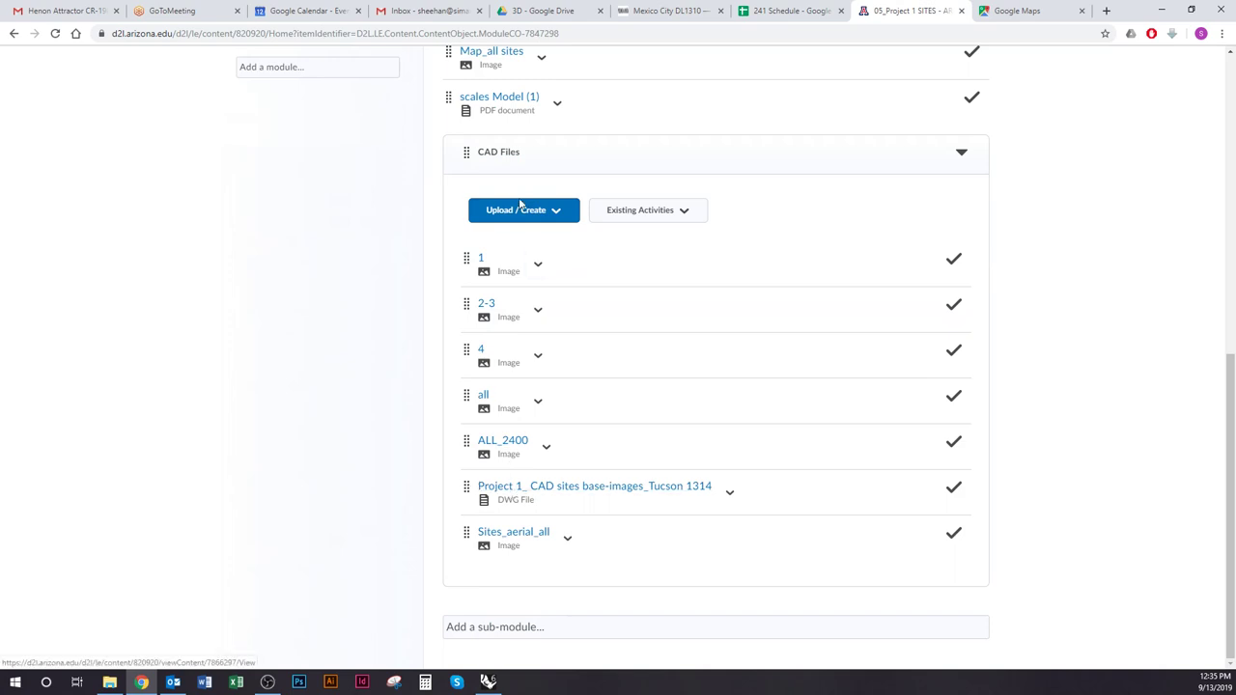
scroll(397, 262, up, 2)
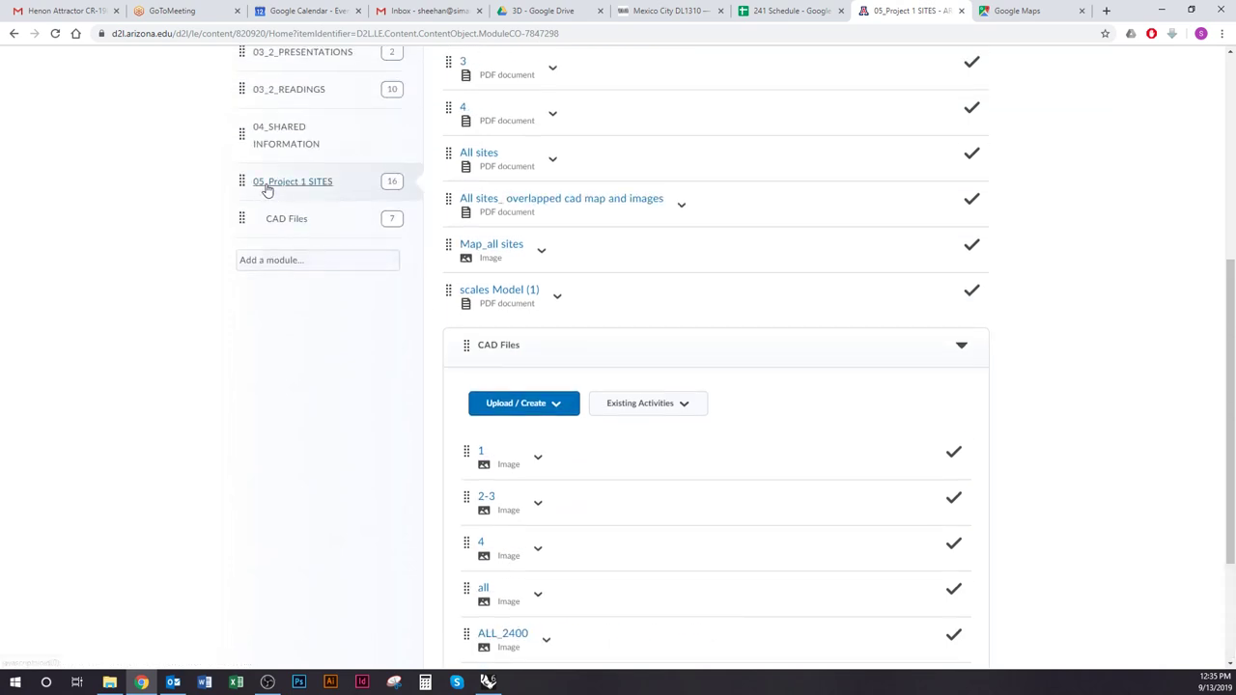
scroll(387, 386, down, 1)
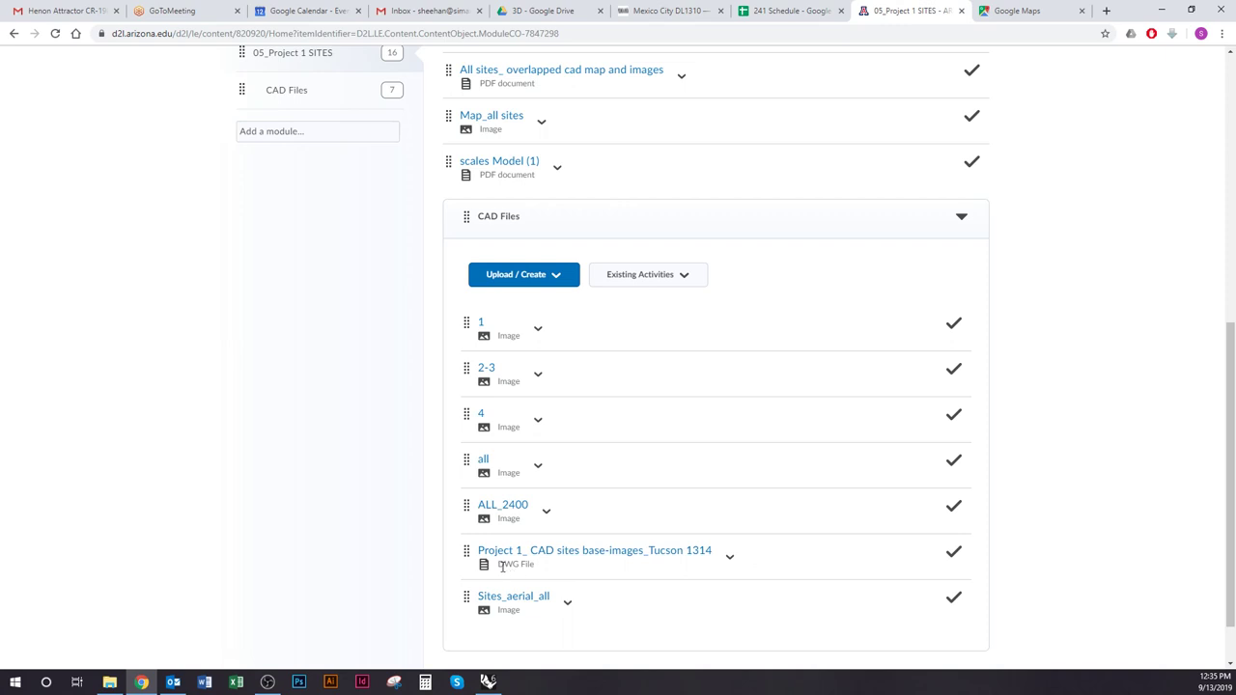
click(729, 557)
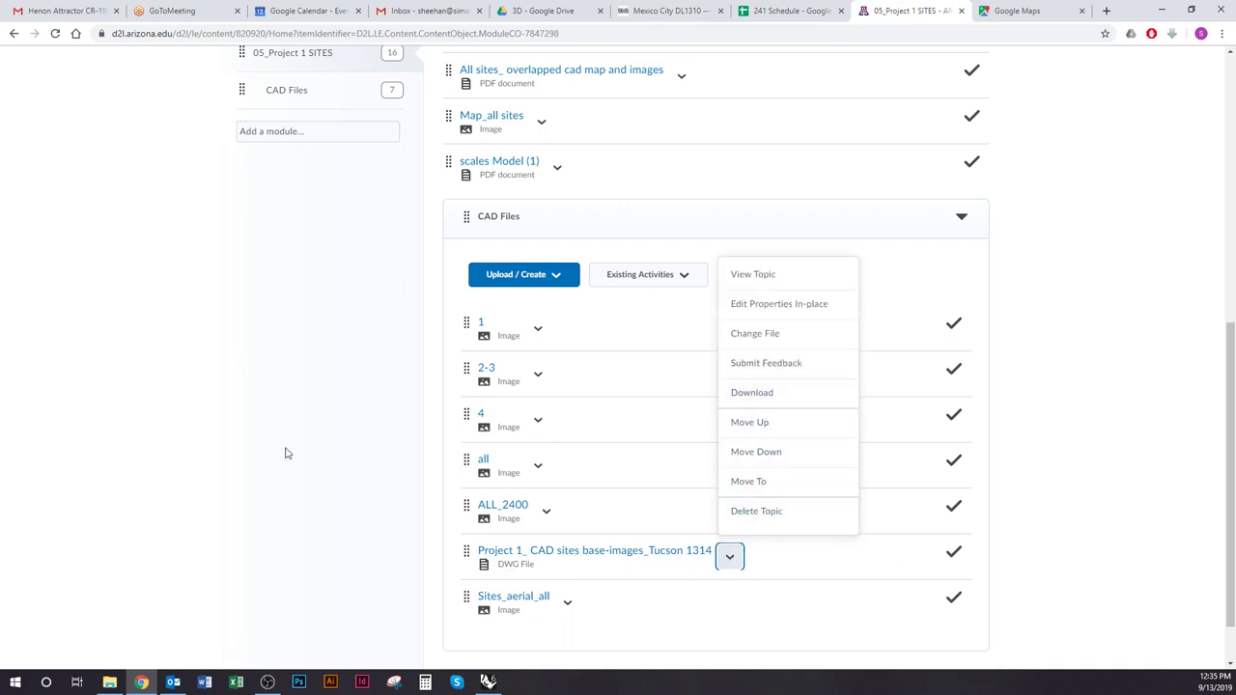
click(335, 556)
Find Project 1_ CAD sites base-images_Tucson 1314.dwg in Downloads and import it into Rhinoceros with model units in Feet.
click(109, 682)
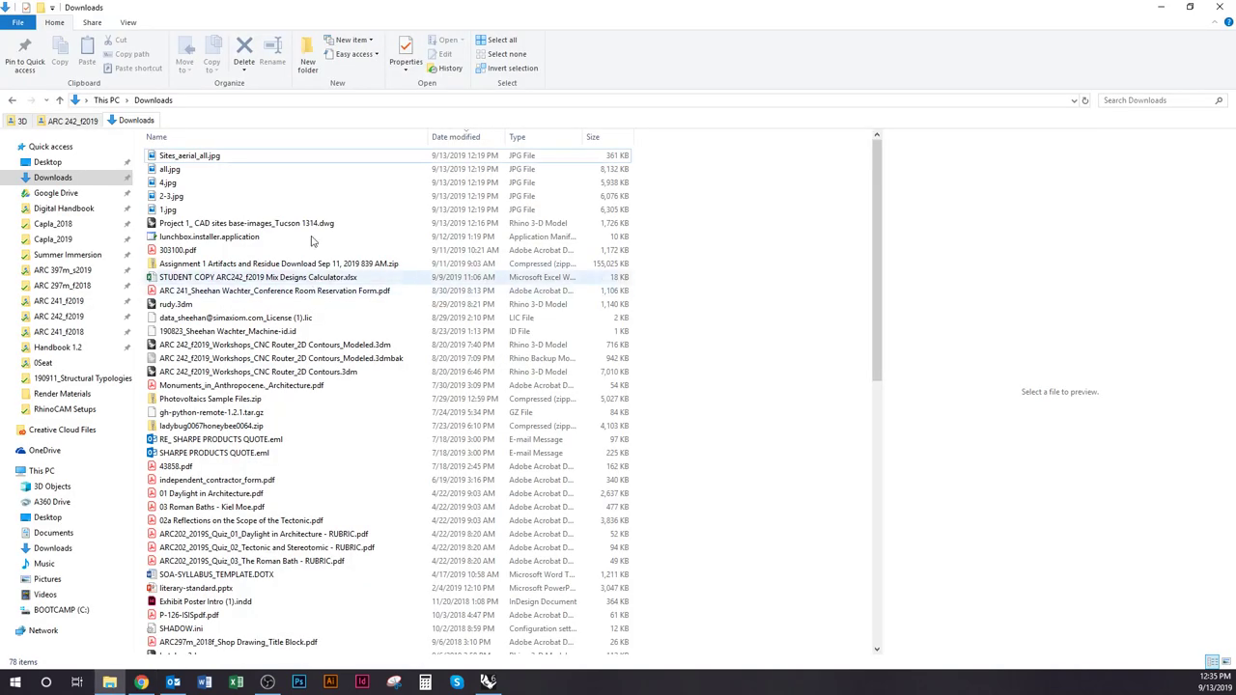
click(263, 222)
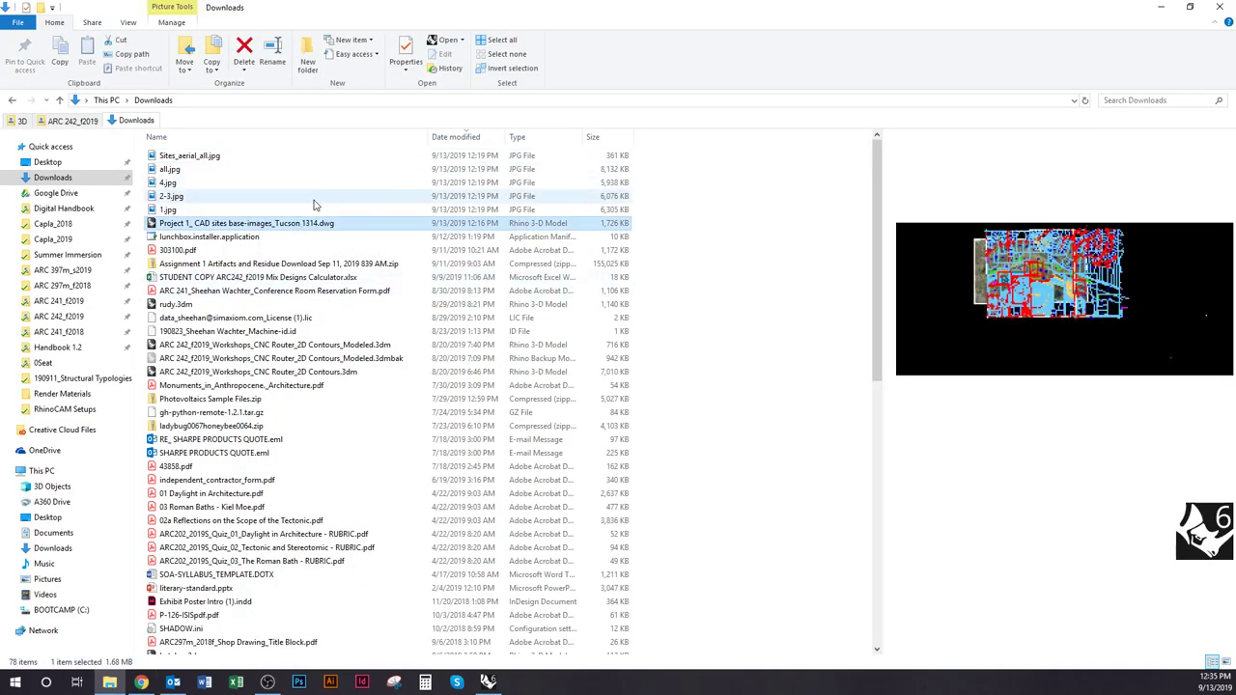
click(488, 683)
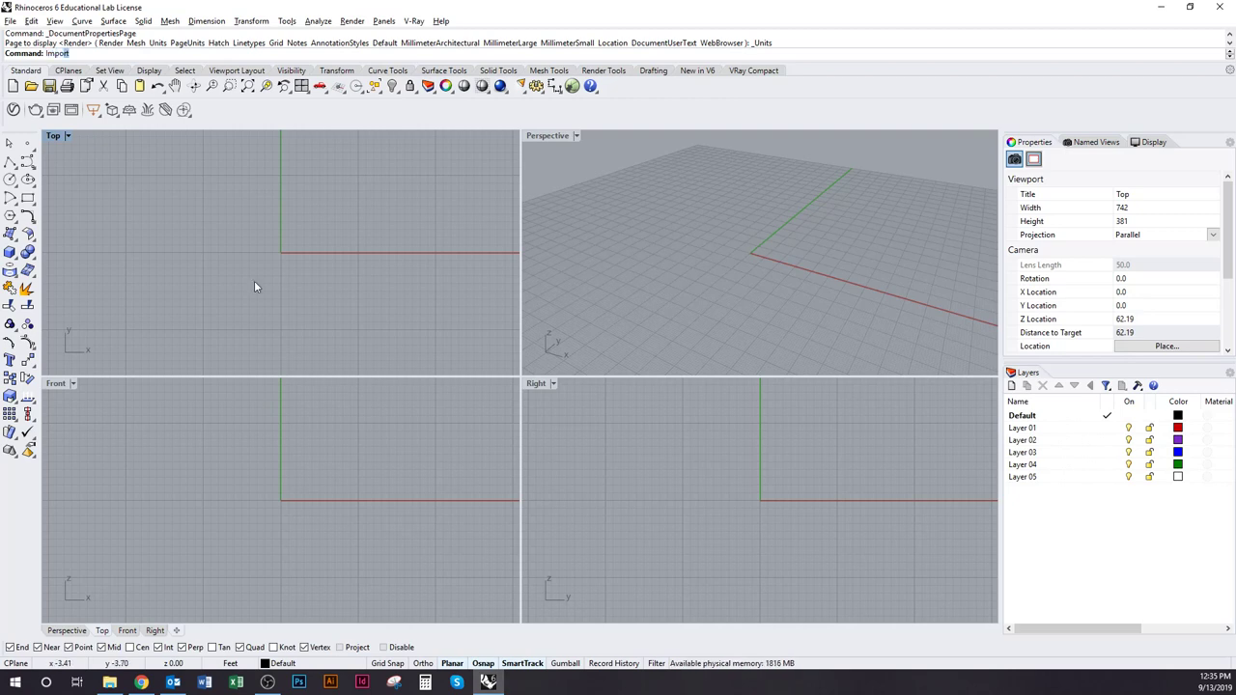
key(Return)
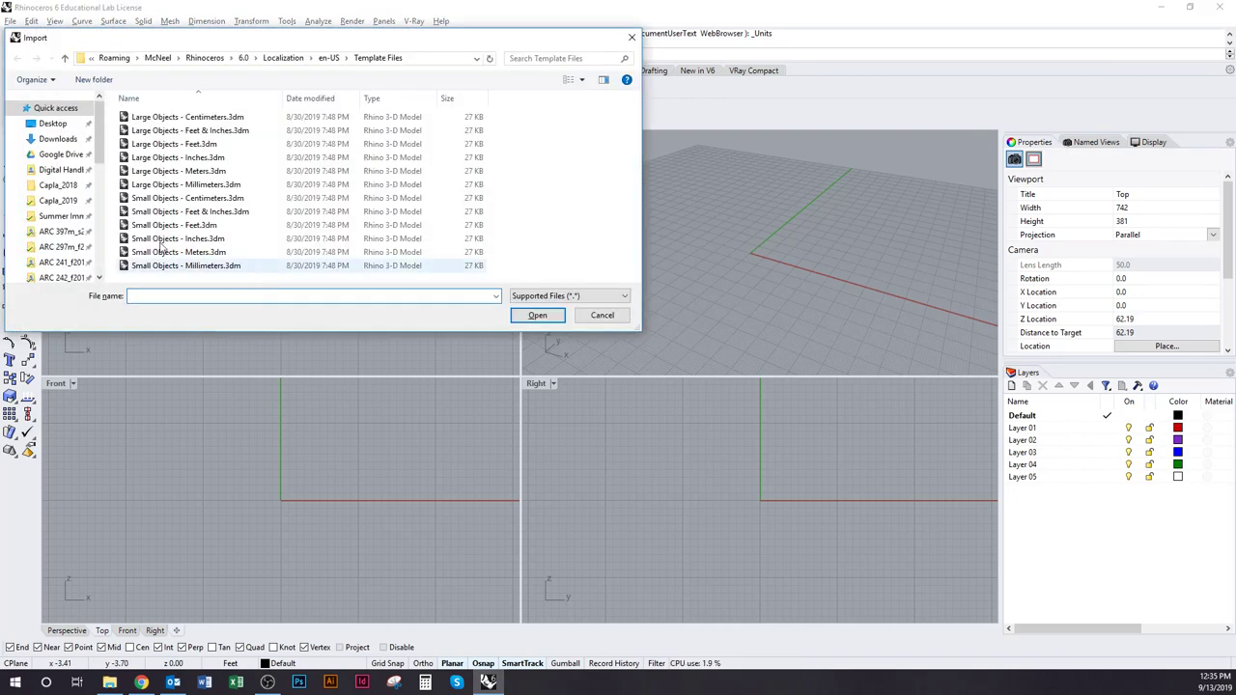
click(58, 138)
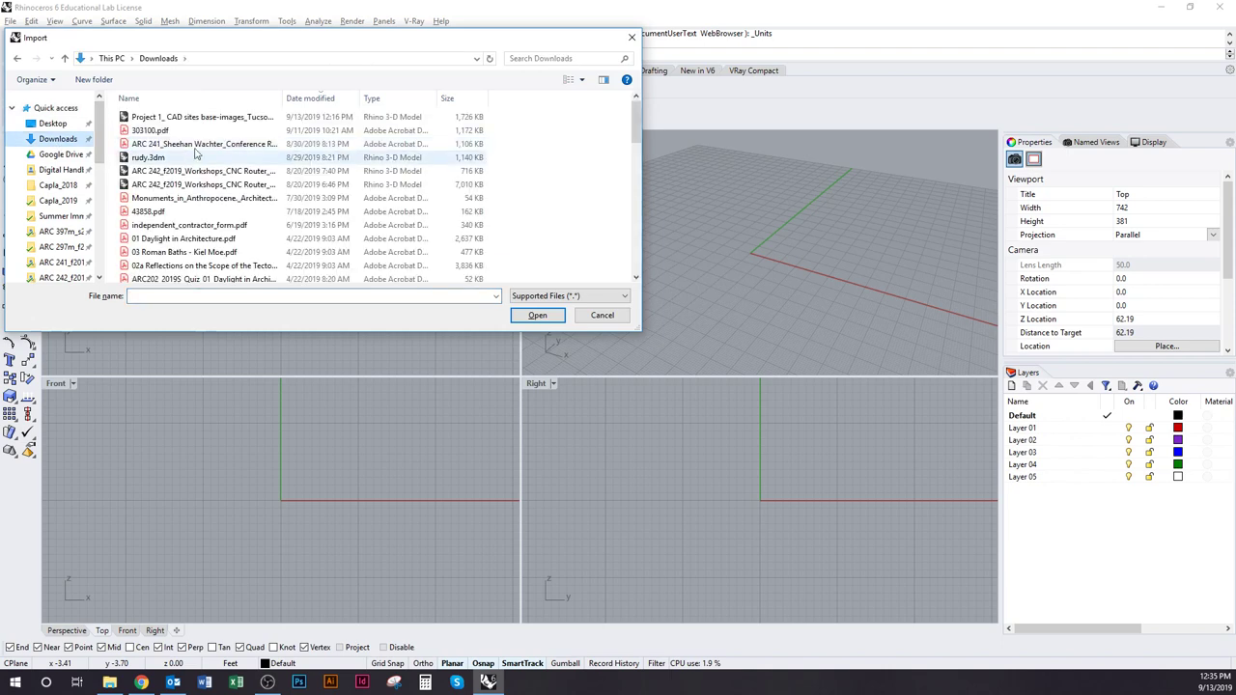
click(210, 119)
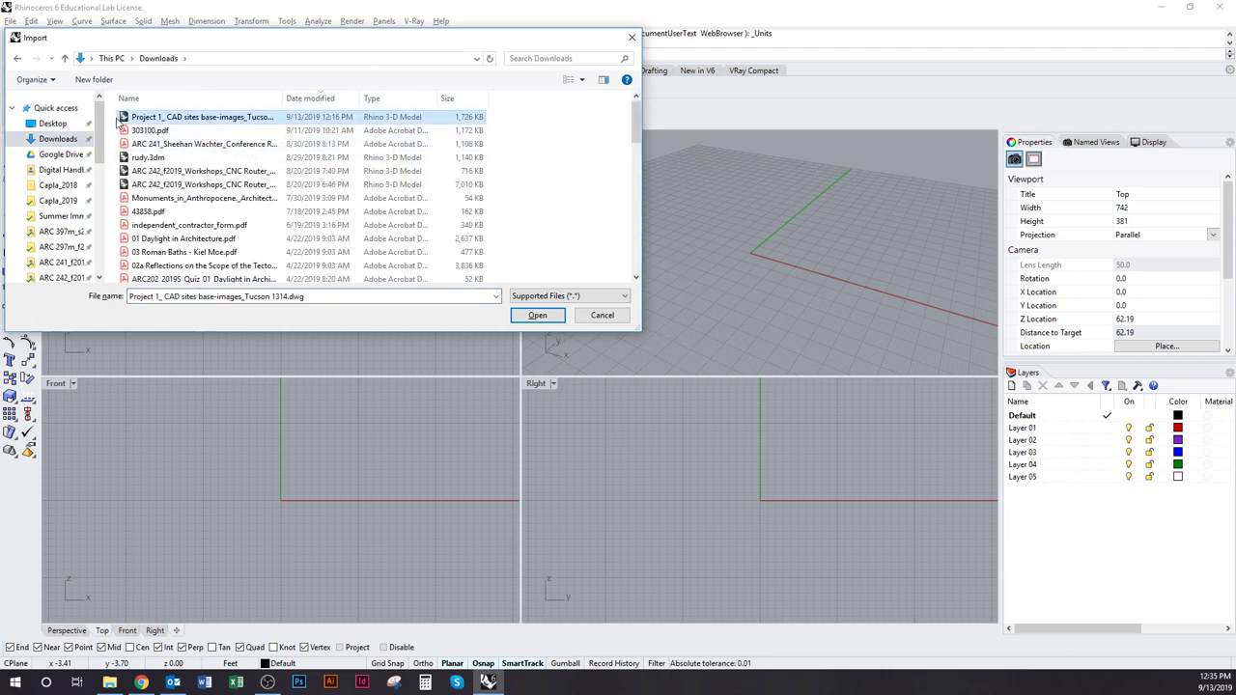
click(536, 315)
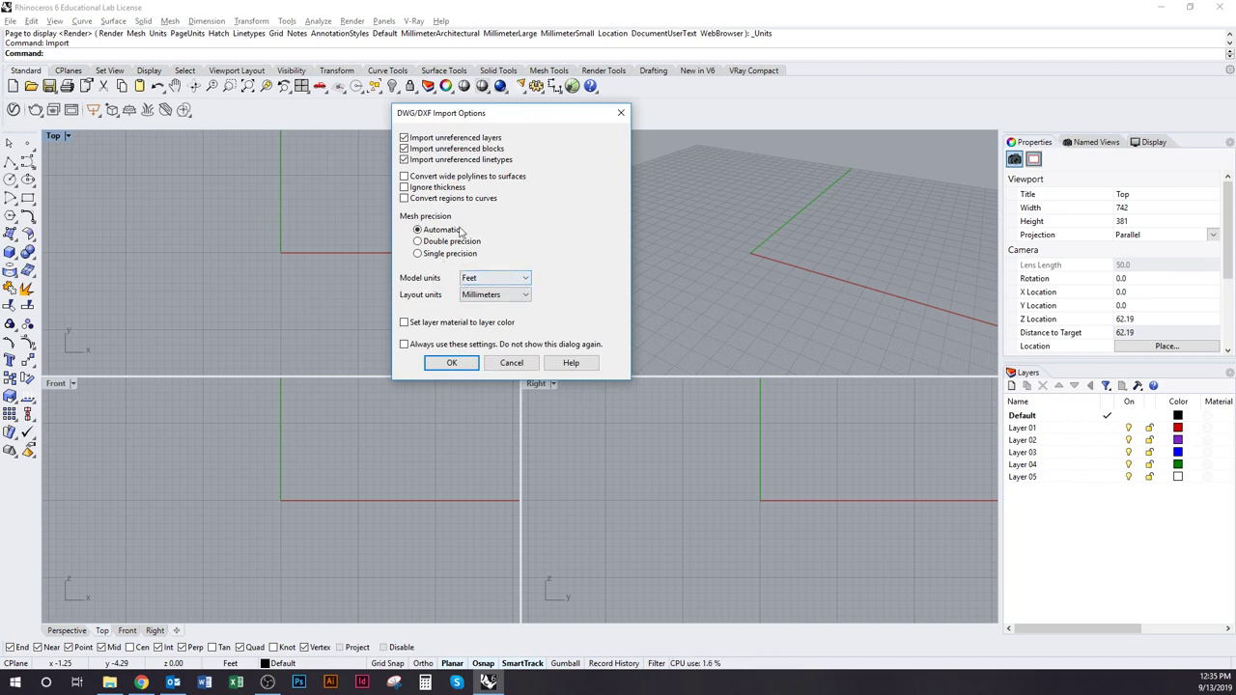
click(454, 362)
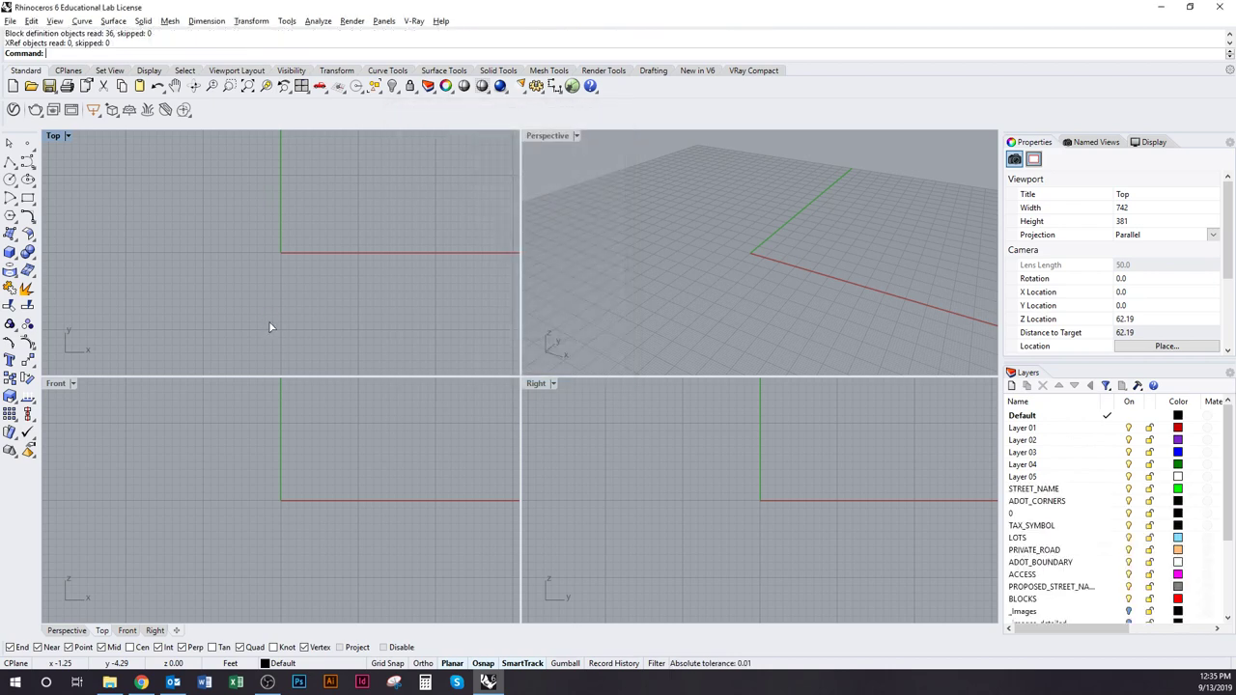
Maximize the Top viewport and look around the origin for the imported geometry.
click(149, 226)
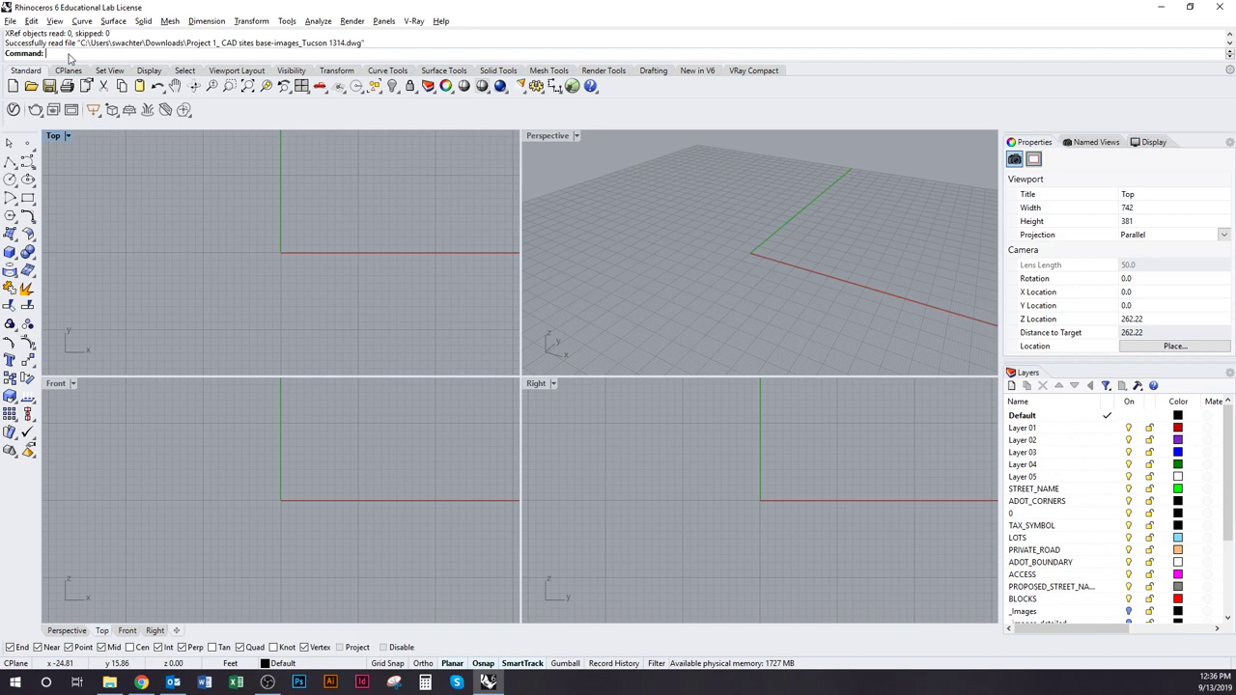
double_click(55, 140)
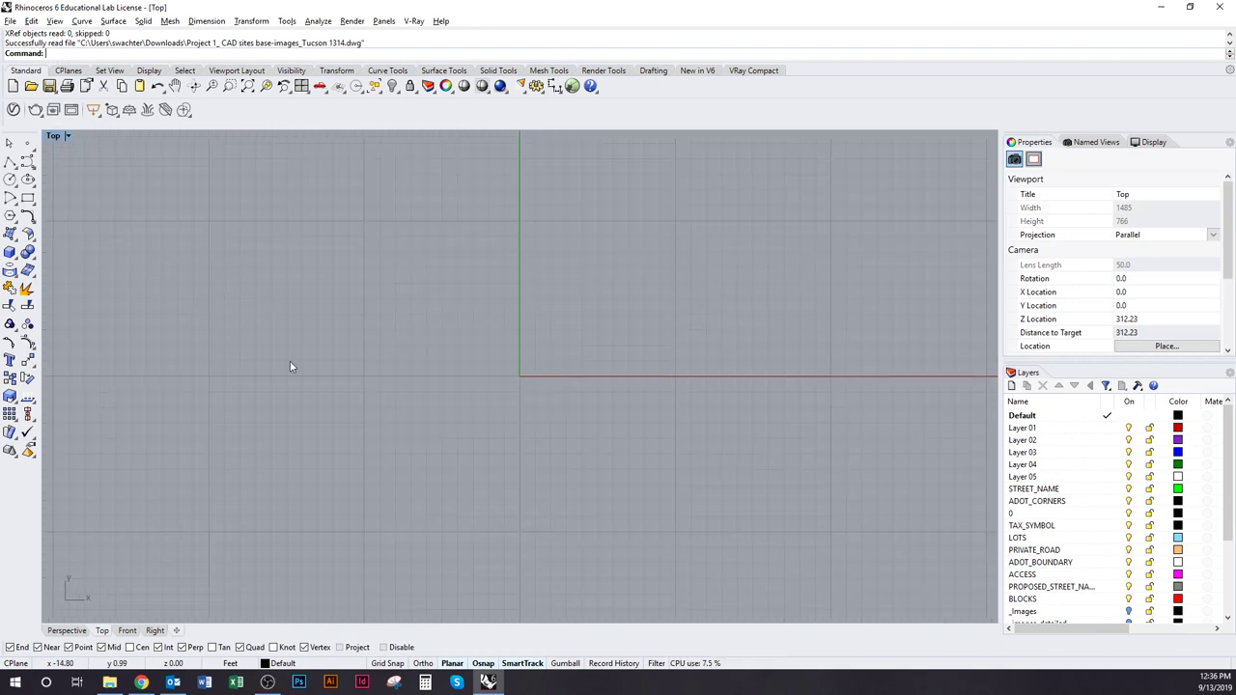
scroll(290, 386, down, 6)
scroll(295, 470, down, 5)
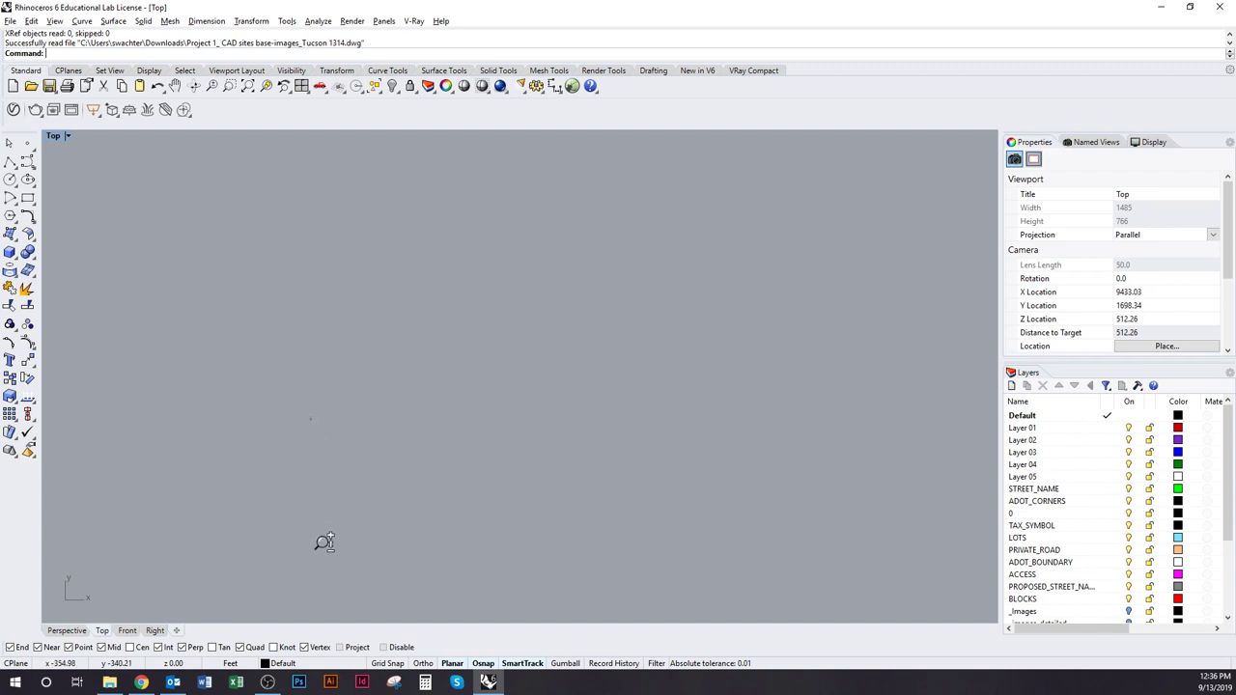
scroll(333, 396, up, 5)
scroll(329, 390, up, 3)
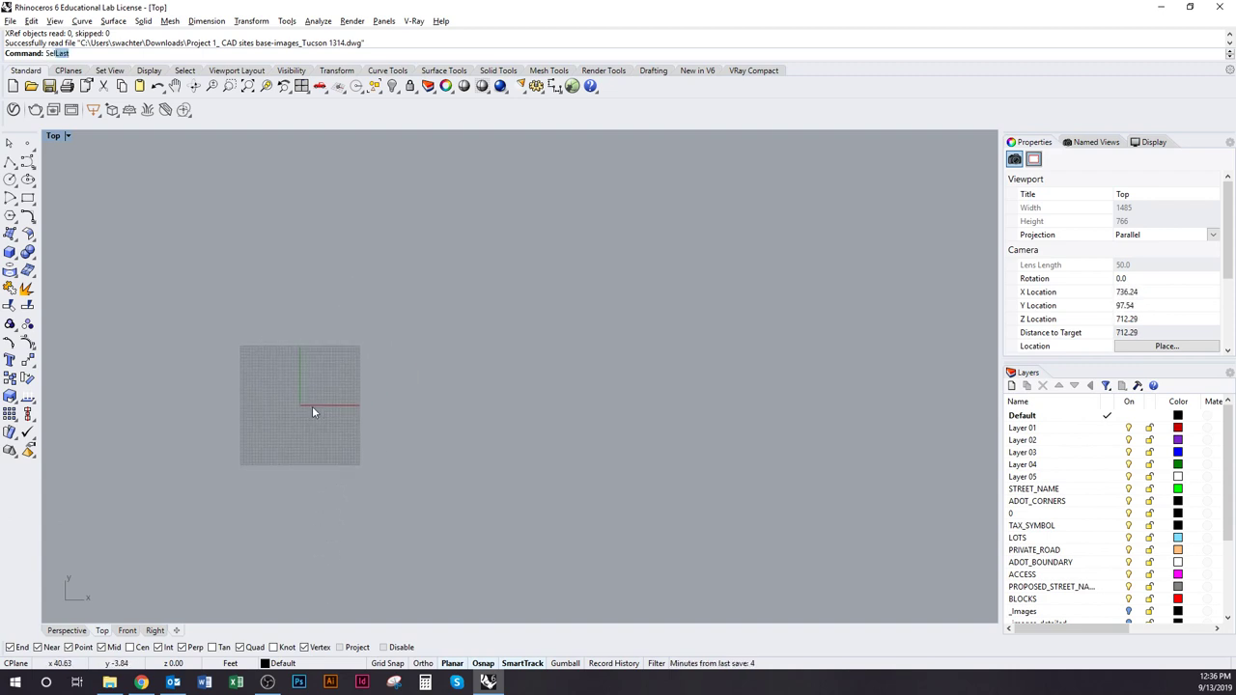
Select all objects, fit the Top view to them with Zoom Selected, and clear the selection.
text(All)
key(Return)
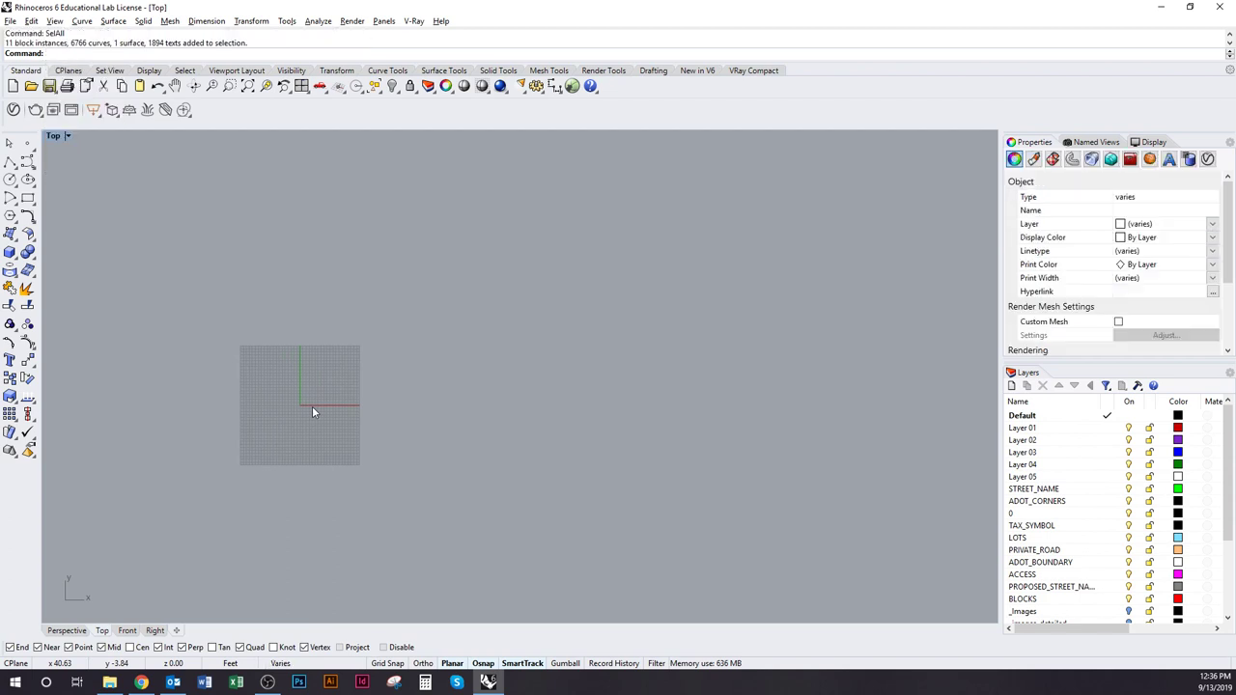
text(Z)
key(Return)
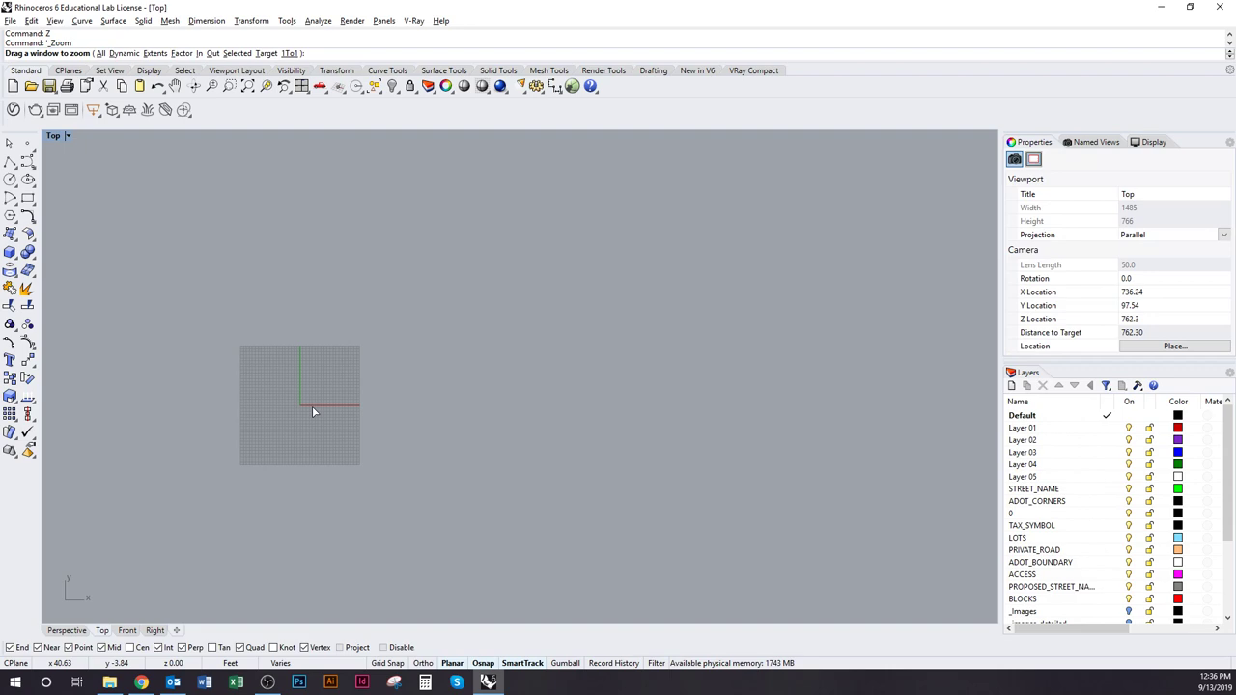
text(s)
key(Return)
click(166, 329)
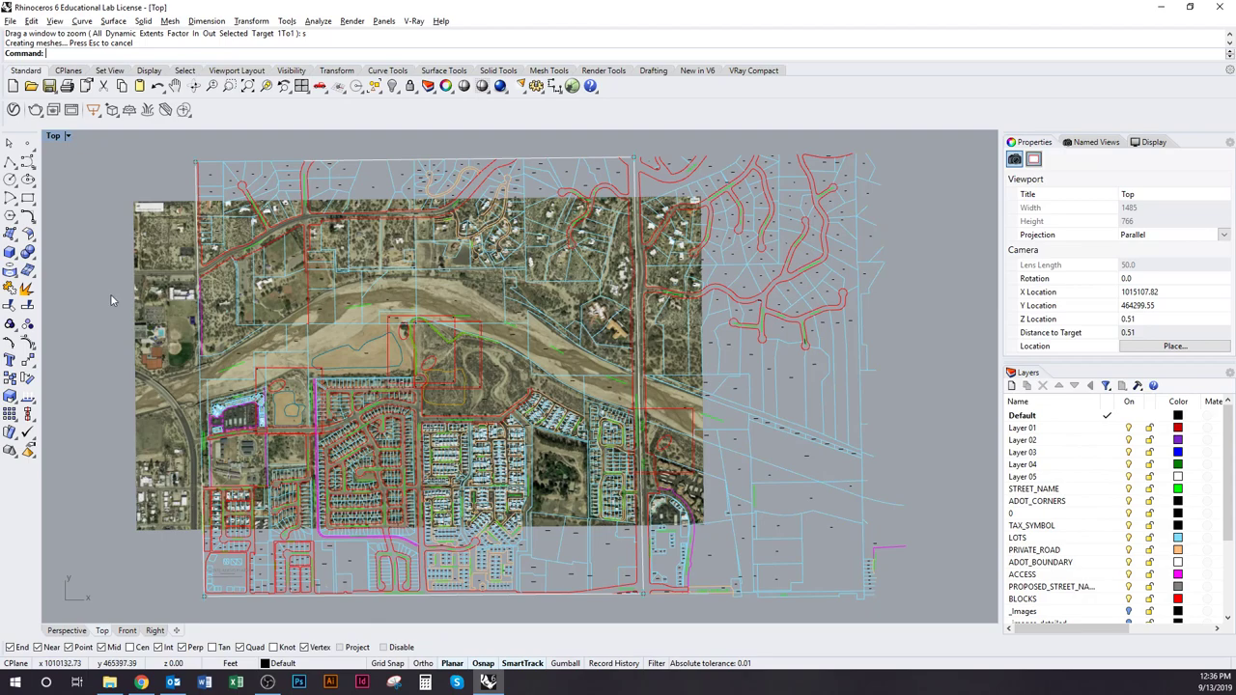
scroll(110, 294, up, 3)
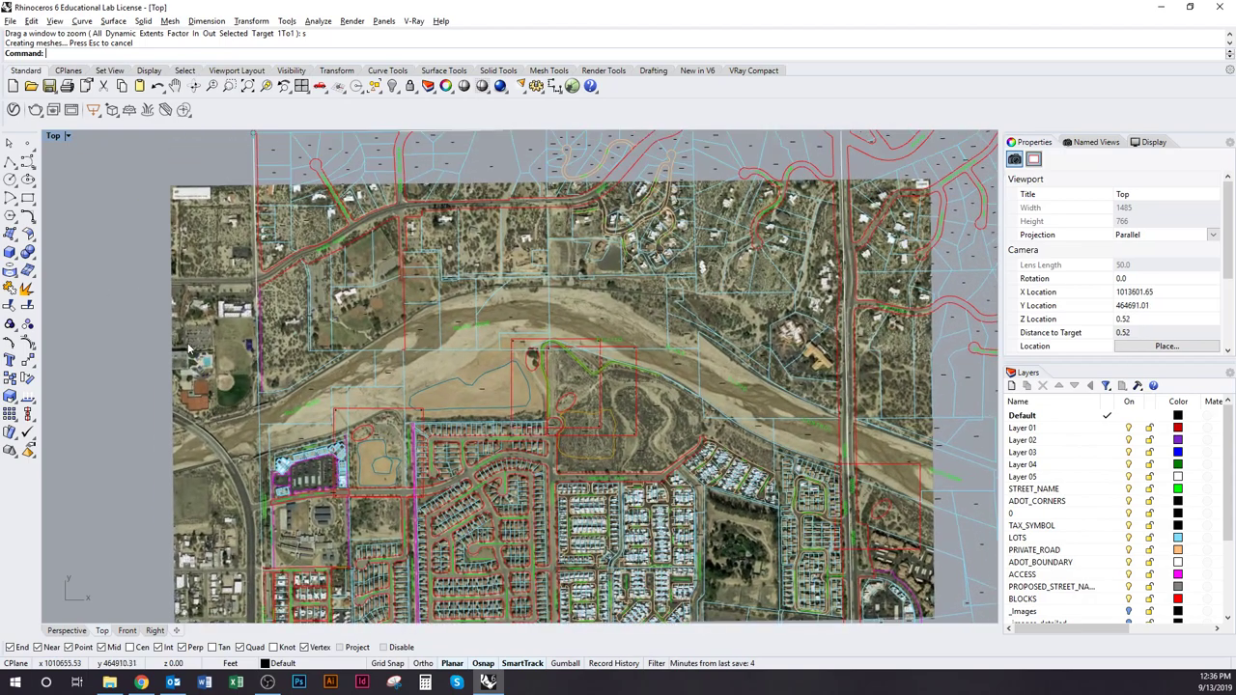
scroll(194, 323, up, 3)
right_drag(199, 318, 123, 320)
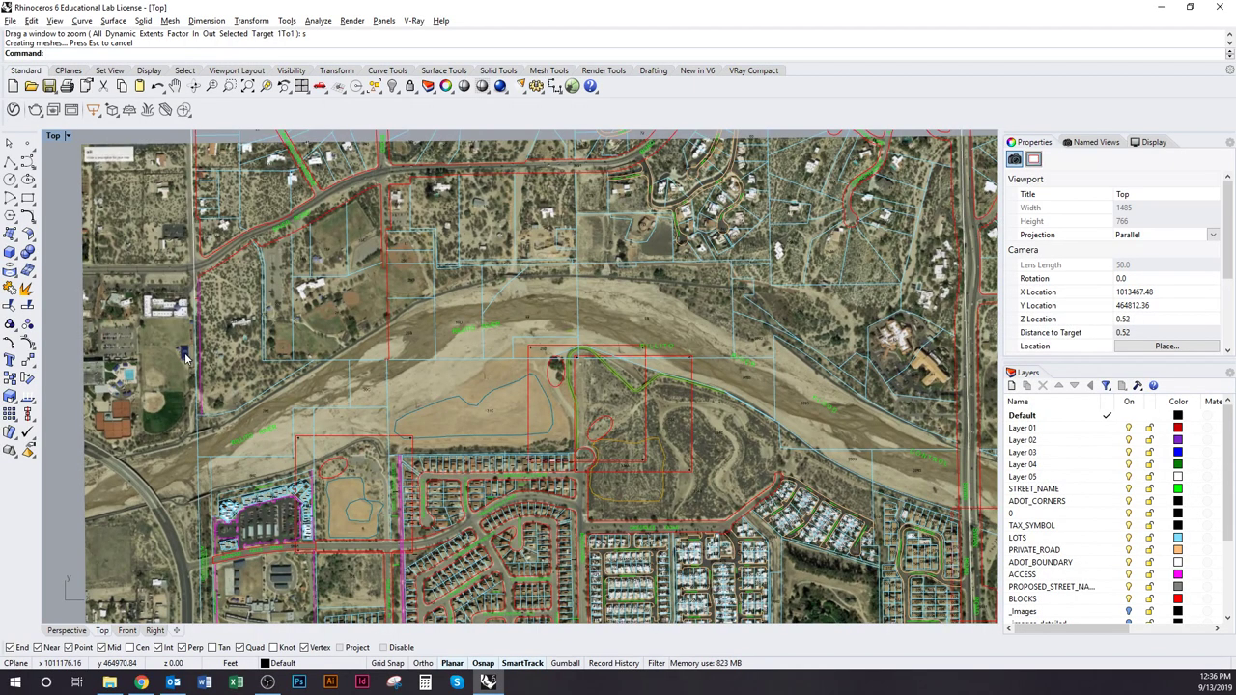
Check the downloaded aerial images in the Downloads folder, and inspect the texture mapping and material of the aerial image surface in Rhinoceros.
key(alt+Tab)
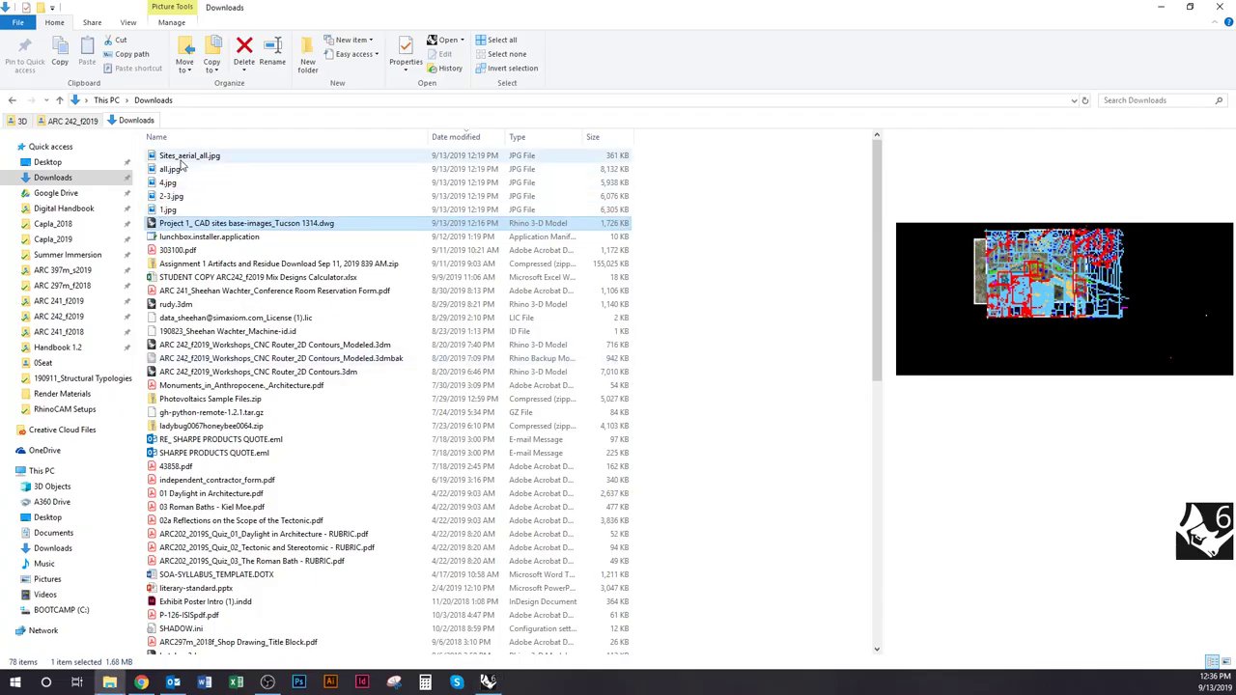
key(alt+Tab)
click(188, 293)
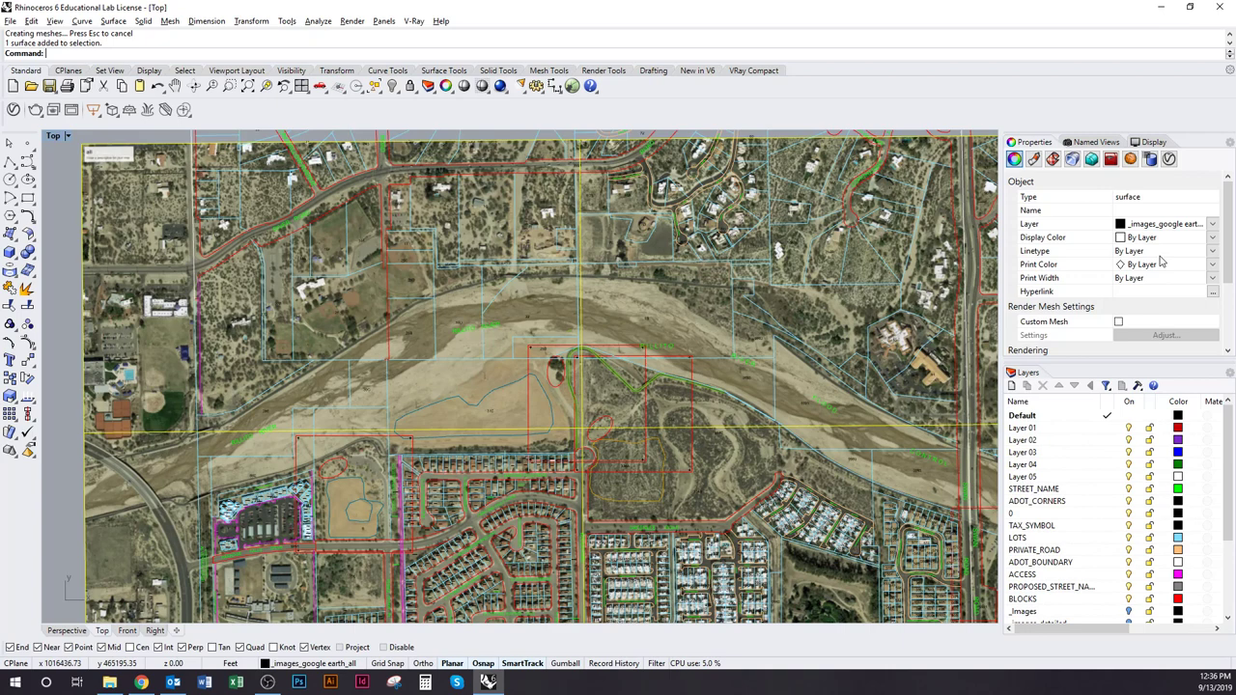
click(1071, 159)
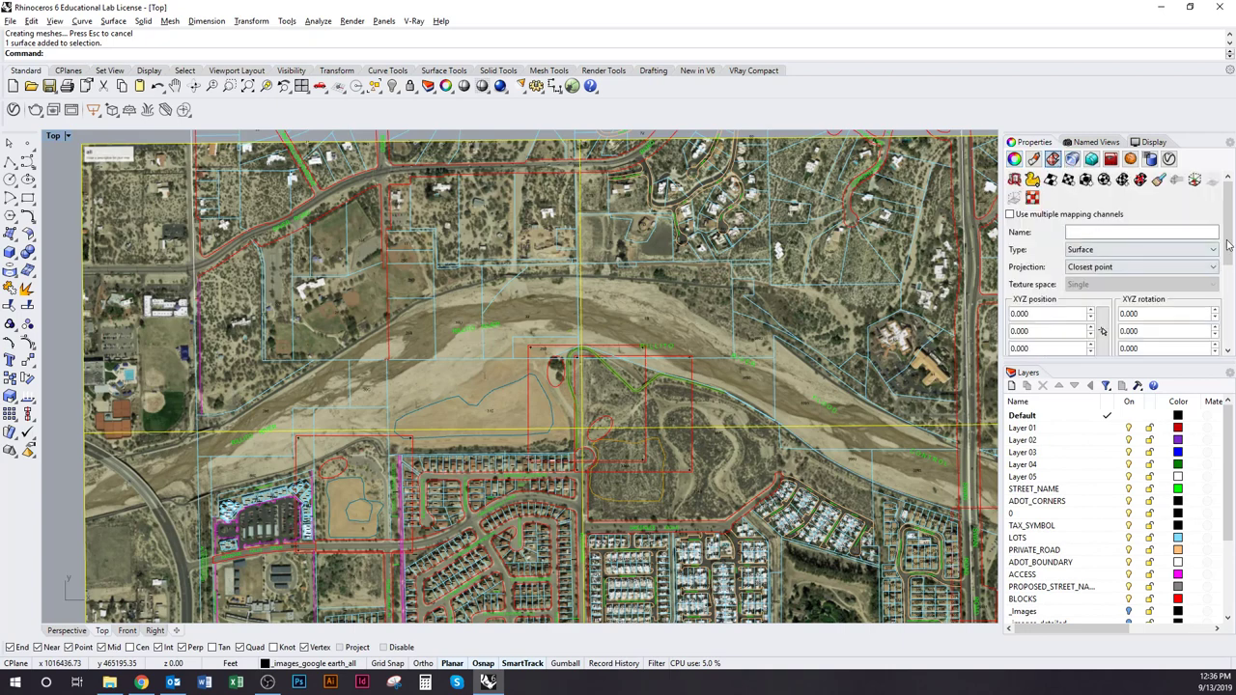
click(1033, 160)
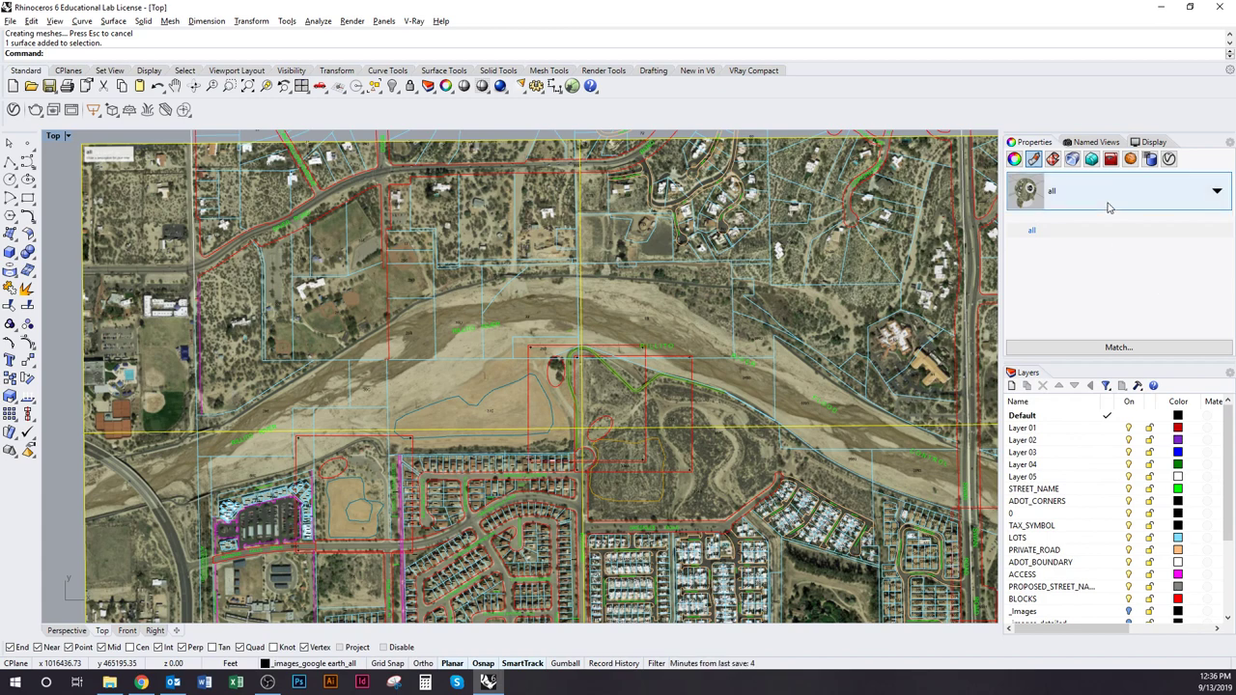
click(1109, 202)
click(1109, 202)
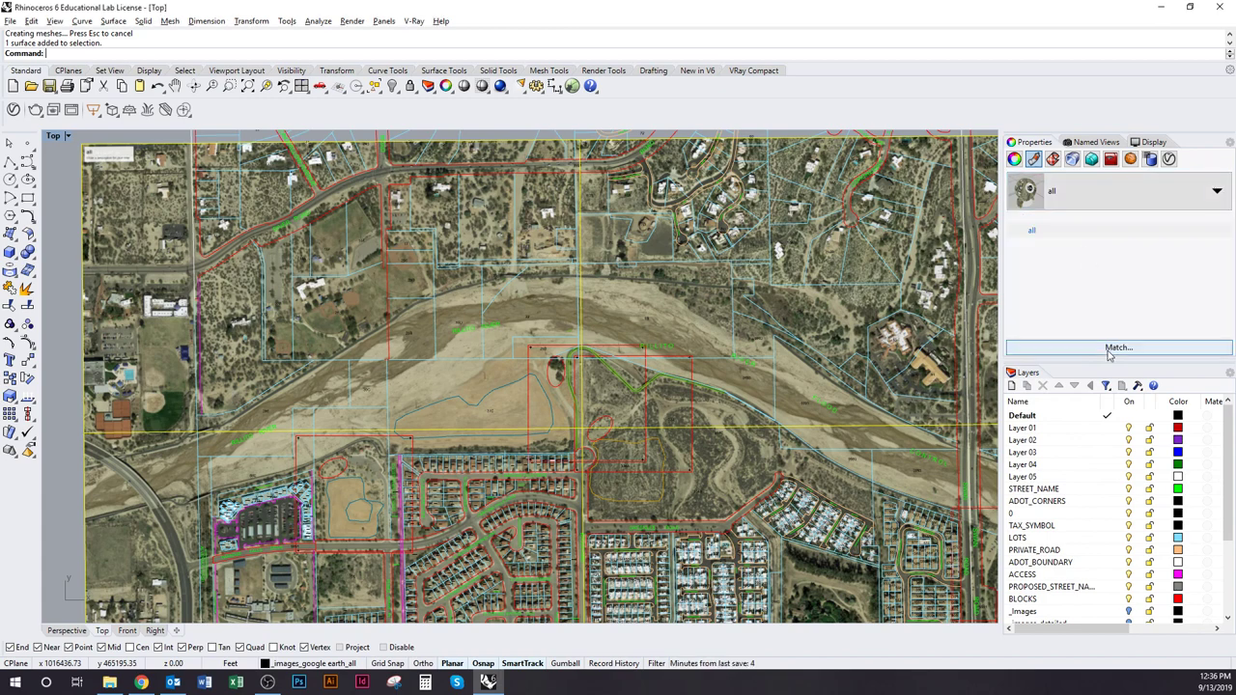
Preview all.jpg in the Downloads folder and compare it with the CAD Files list on the course page.
key(alt+Tab)
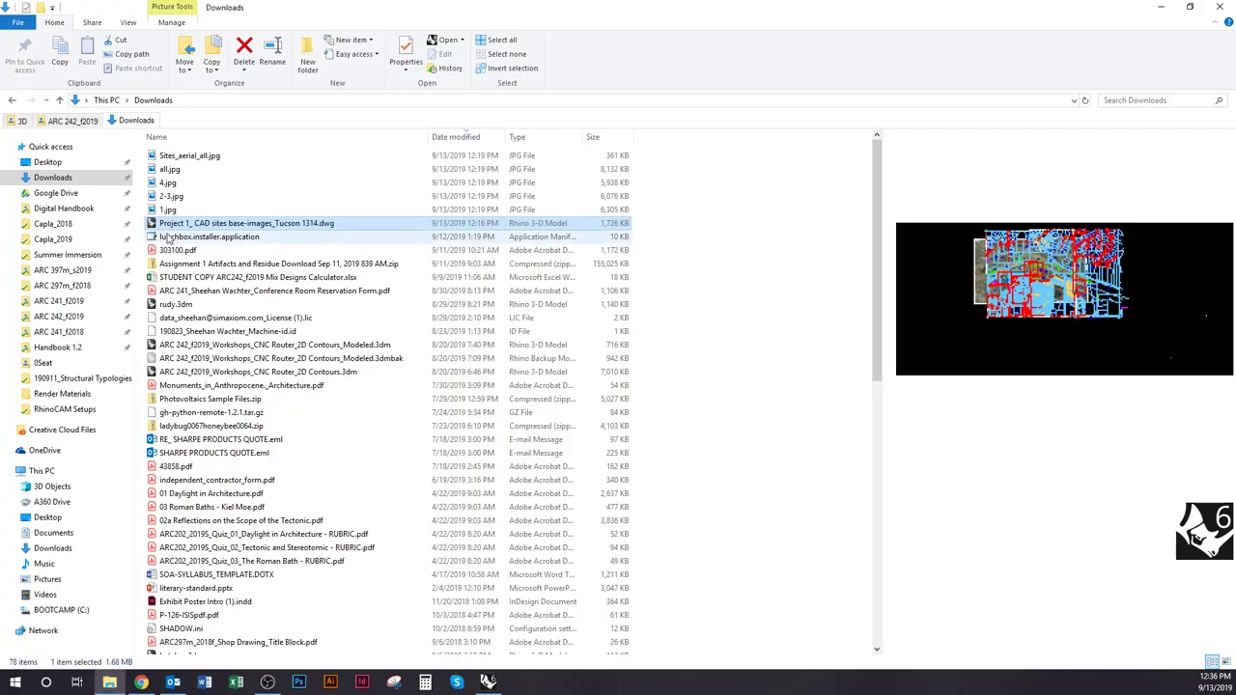
click(175, 169)
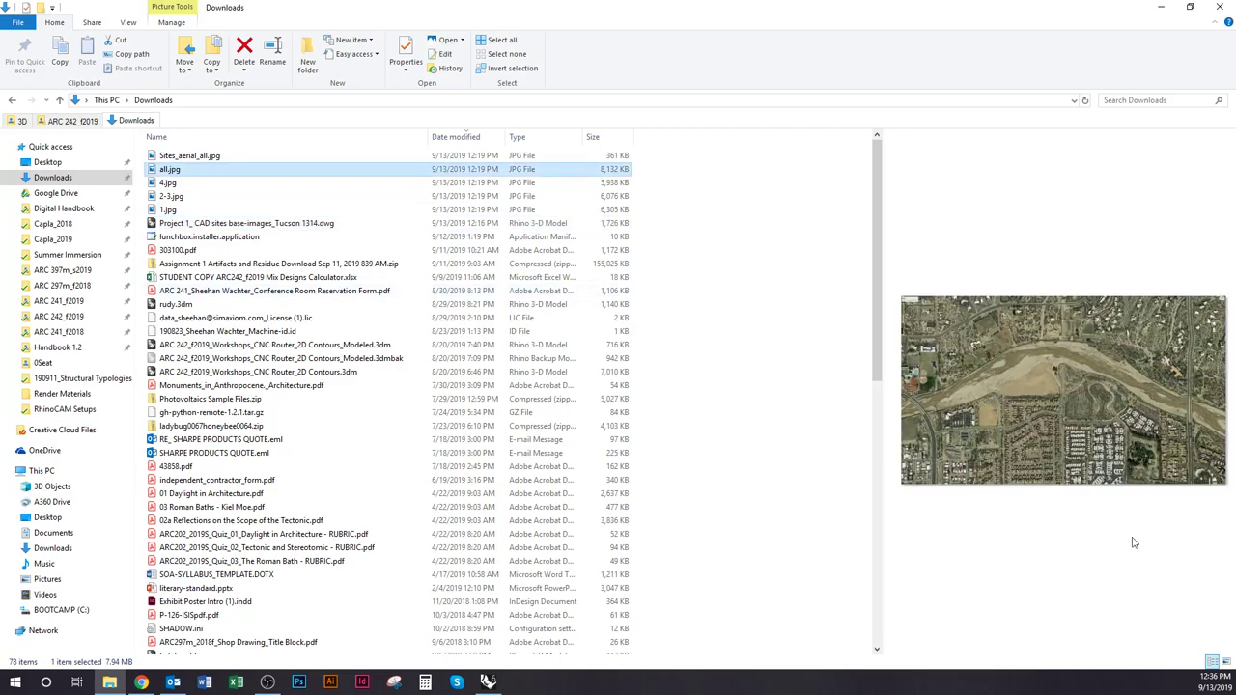
key(alt+Tab)
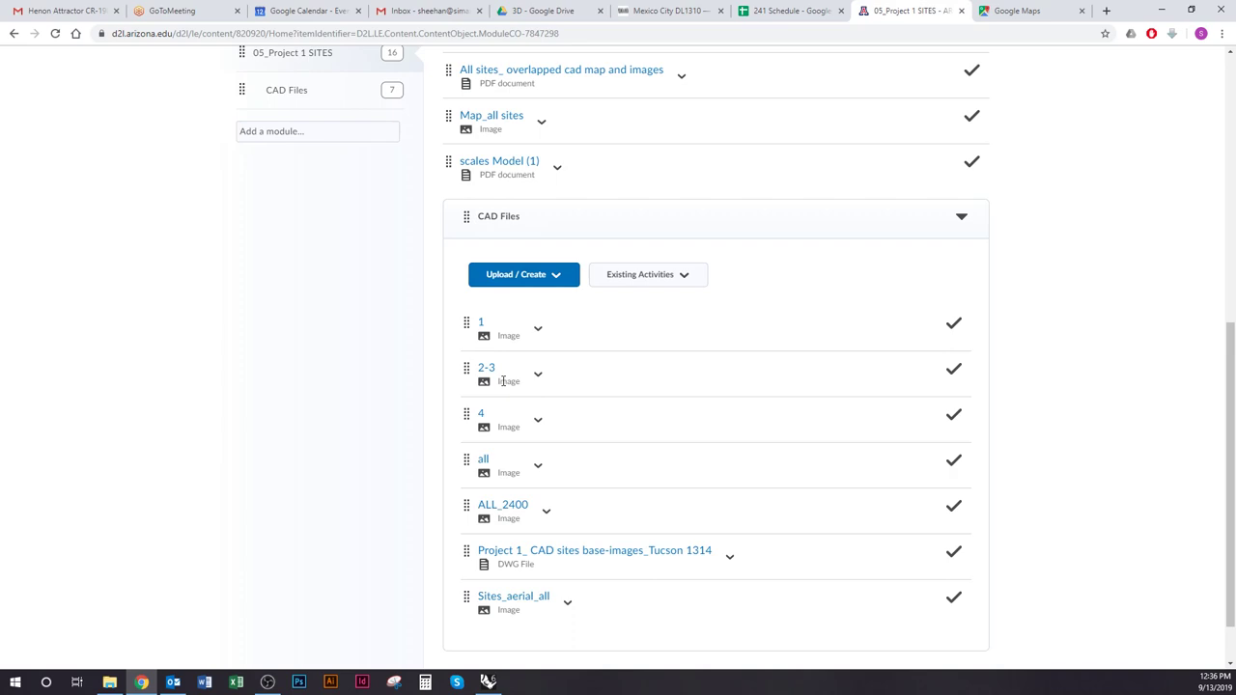
click(537, 465)
key(alt+Tab)
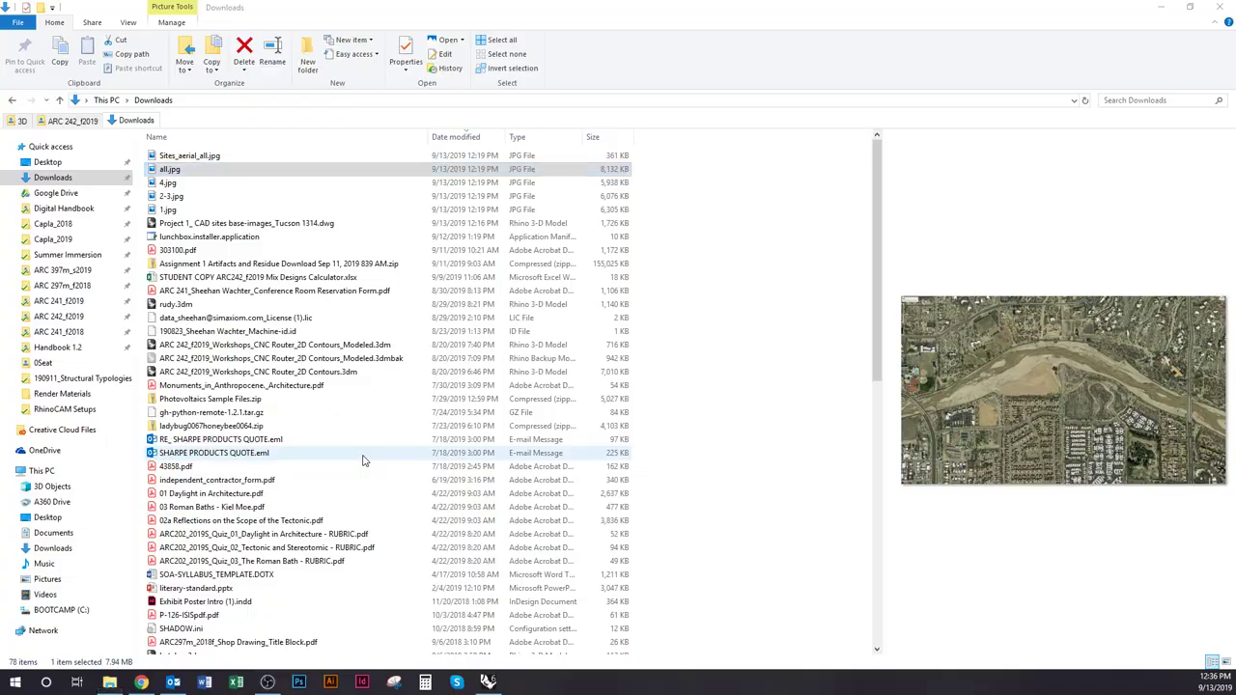
key(alt+Tab)
In Rhinoceros, examine how the aerial image surface lines up with the site linework in the Top view.
scroll(444, 406, down, 3)
click(147, 356)
right_drag(304, 438, 333, 347)
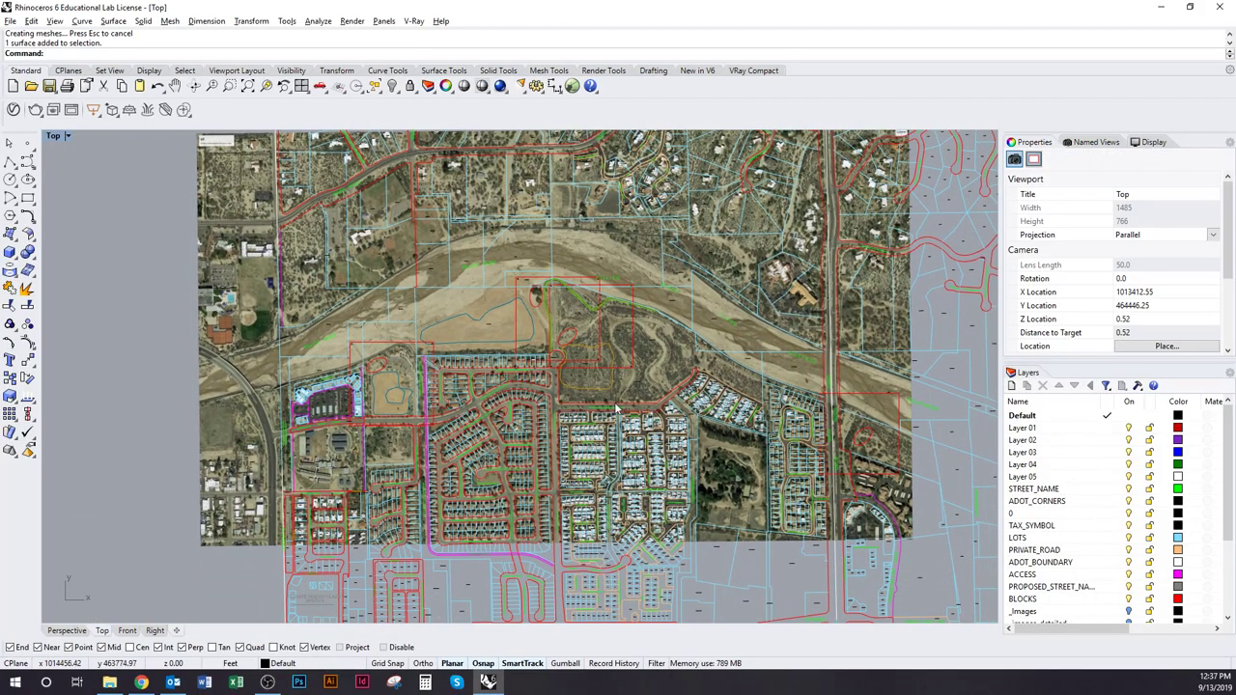
right_drag(616, 404, 585, 444)
click(464, 368)
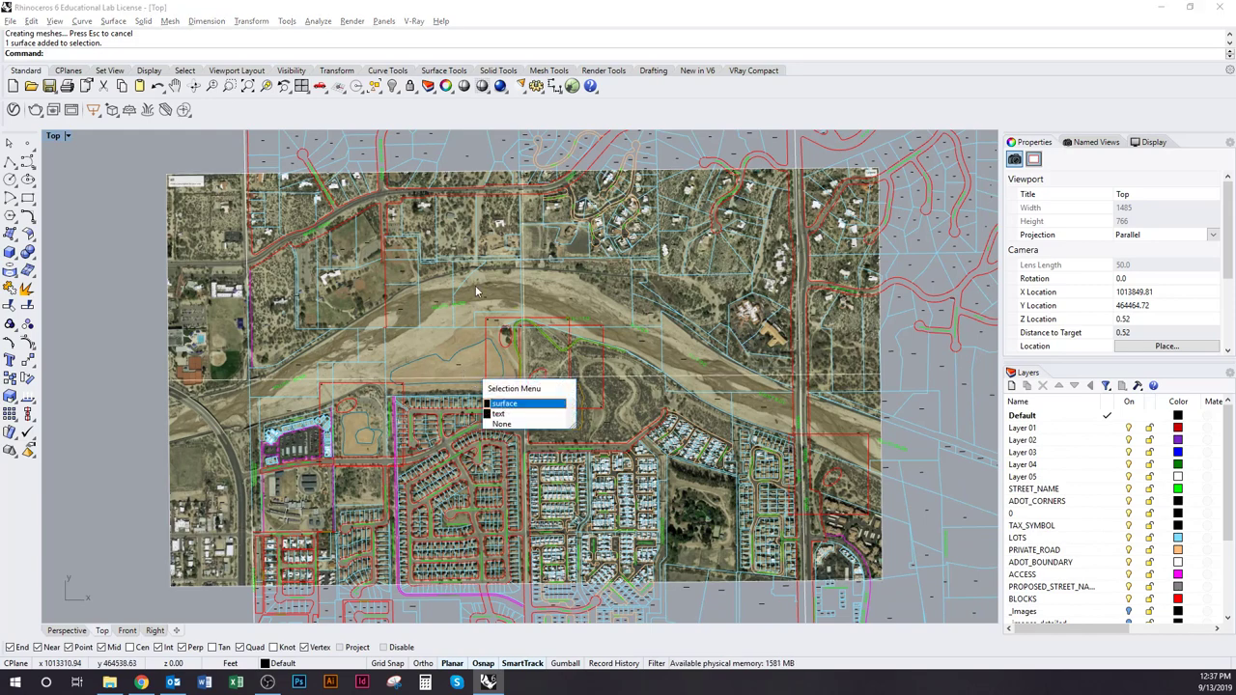
click(524, 404)
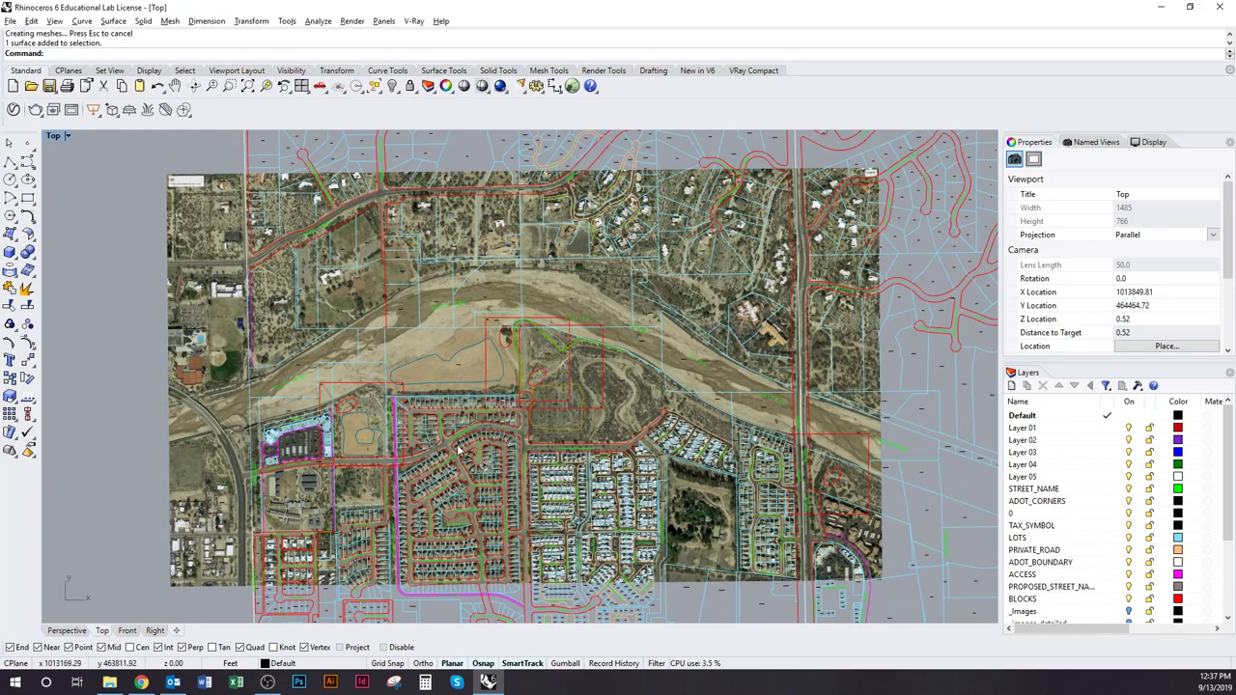
right_drag(513, 312, 482, 363)
scroll(507, 351, up, 7)
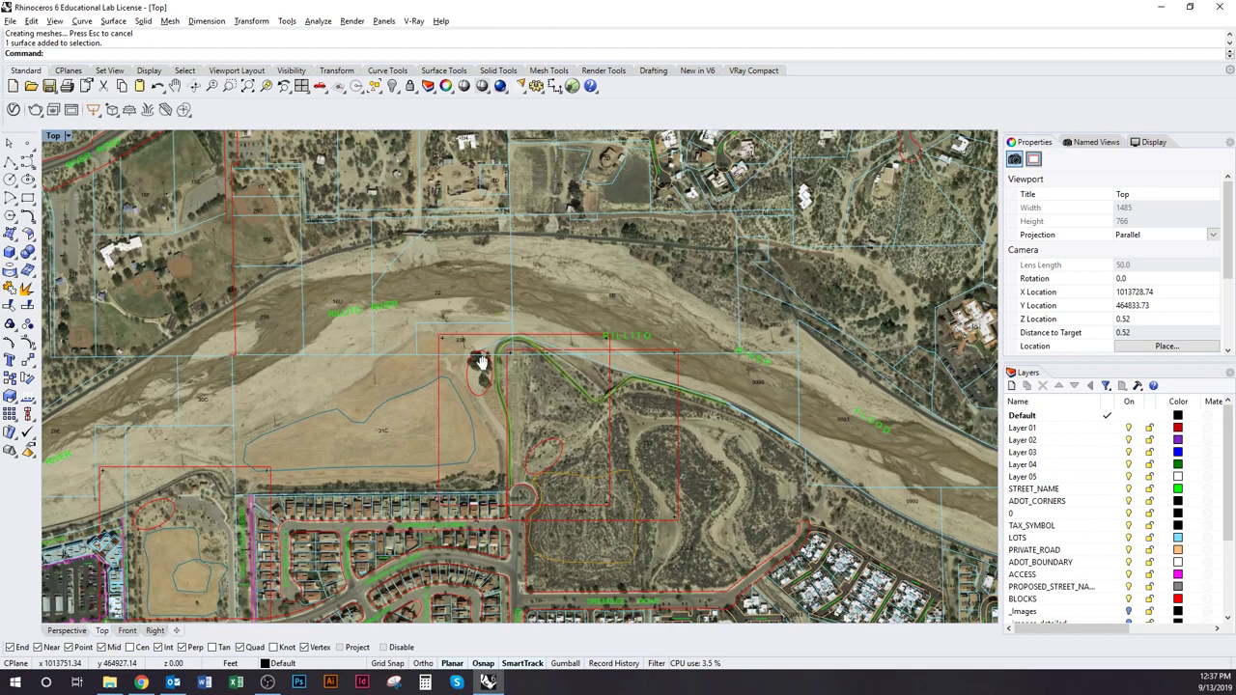
scroll(481, 365, down, 4)
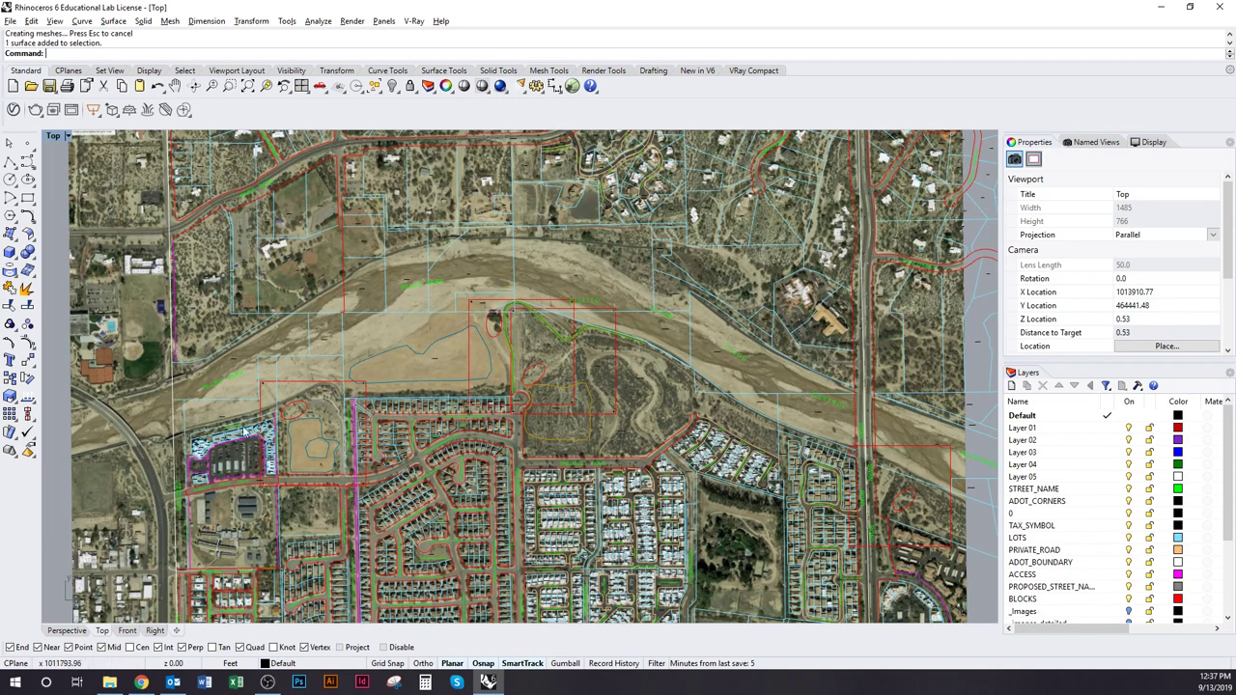
Select the aerial image surface beneath the linework and hide it.
right_drag(245, 463, 293, 434)
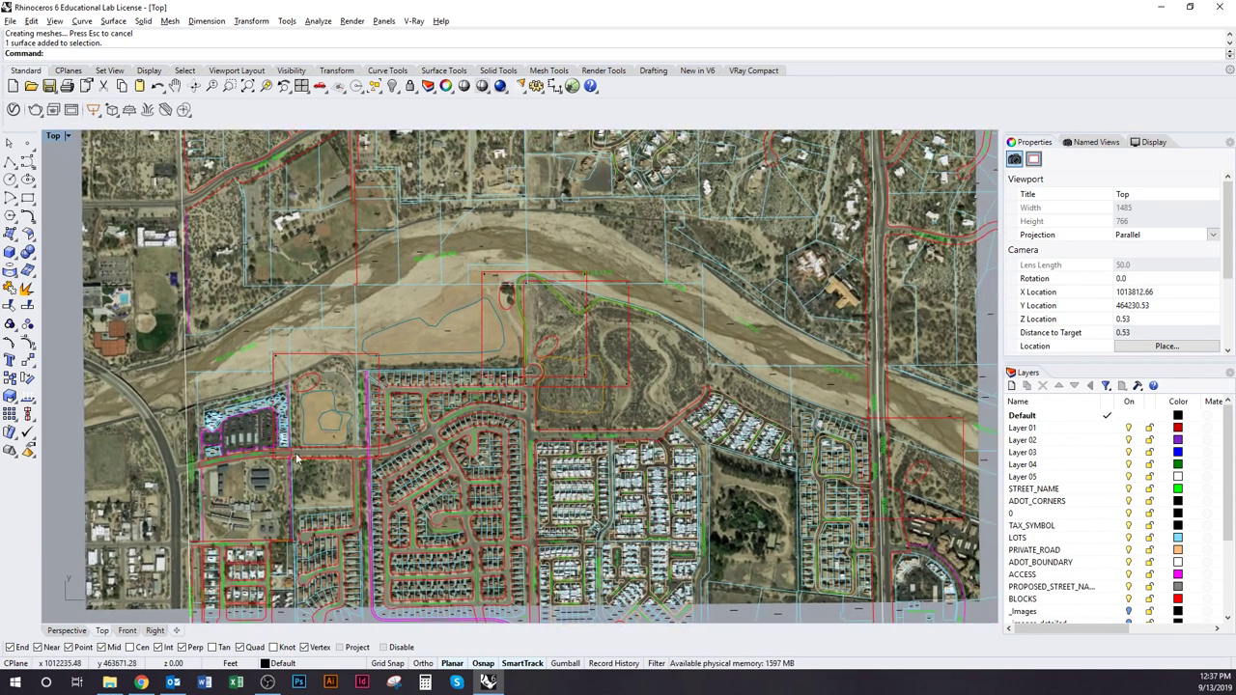
click(274, 344)
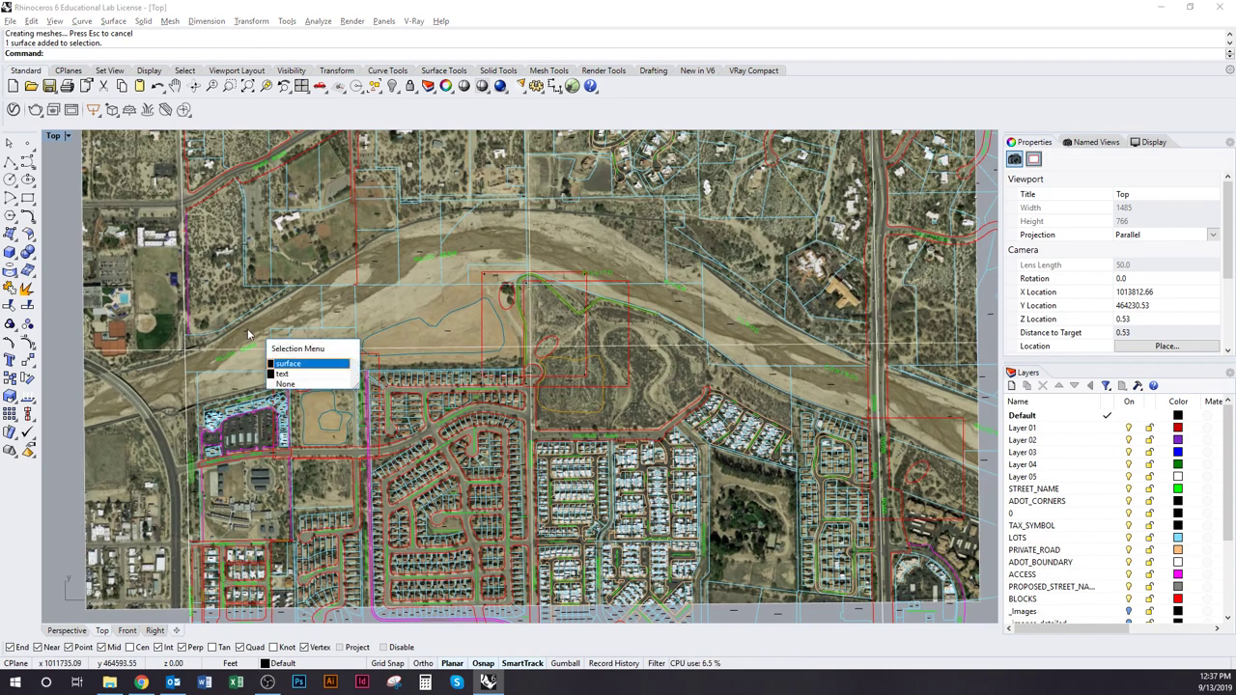
click(295, 364)
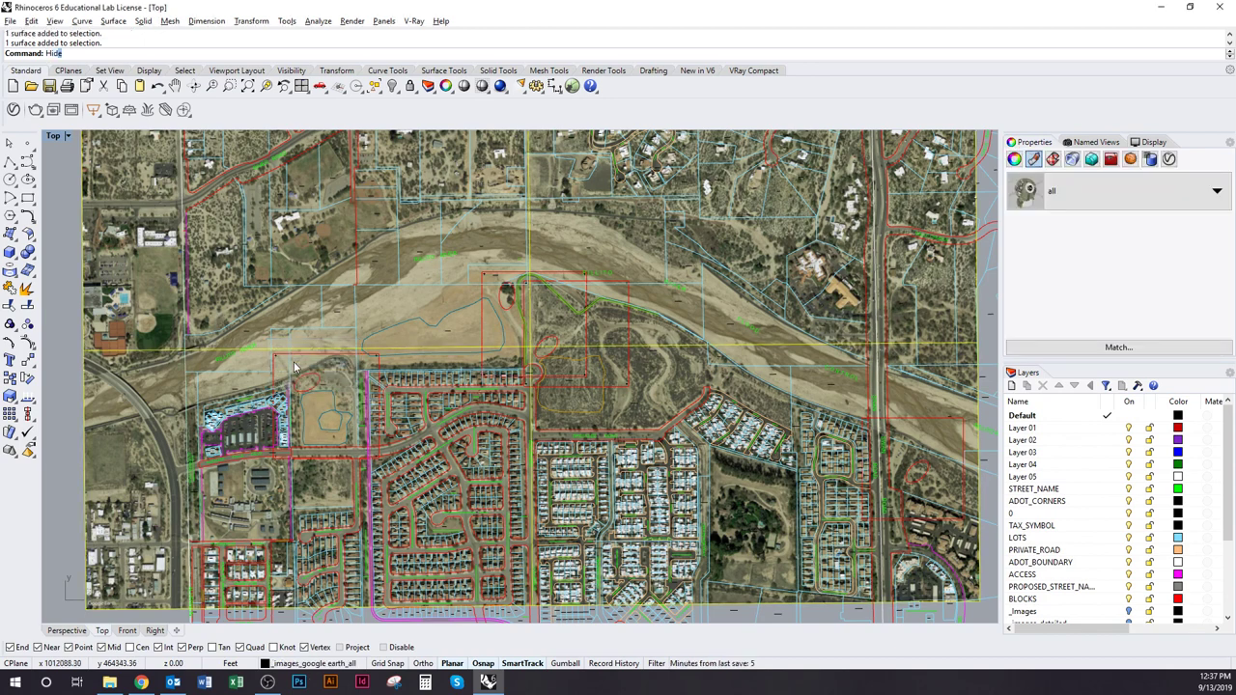
key(Return)
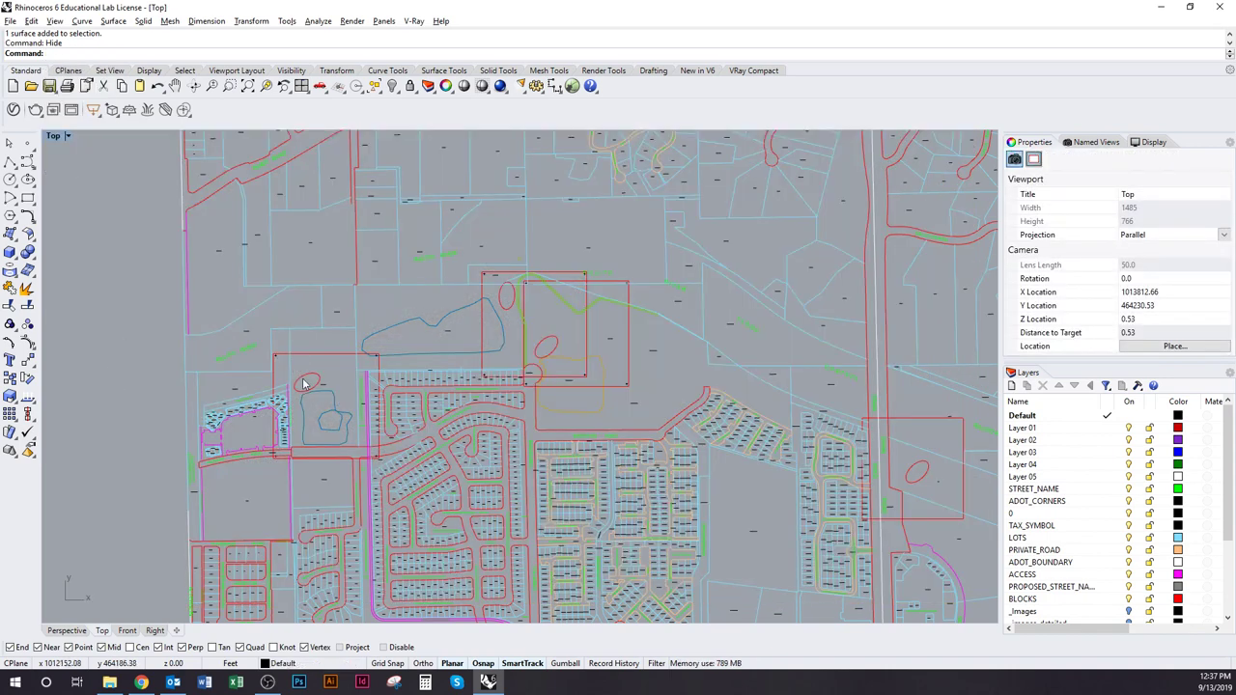
Check the CAD Files list on the course page and preview 1.jpg in the Downloads folder.
key(alt+Tab)
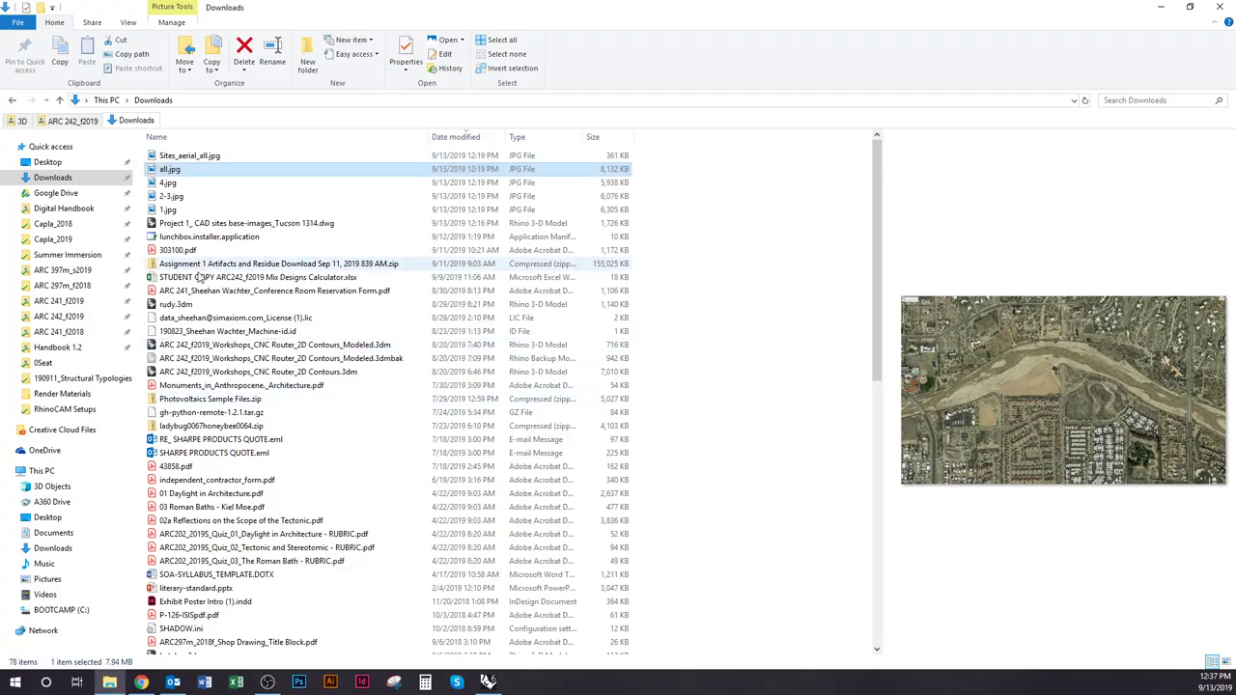
key(alt+Tab)
click(374, 389)
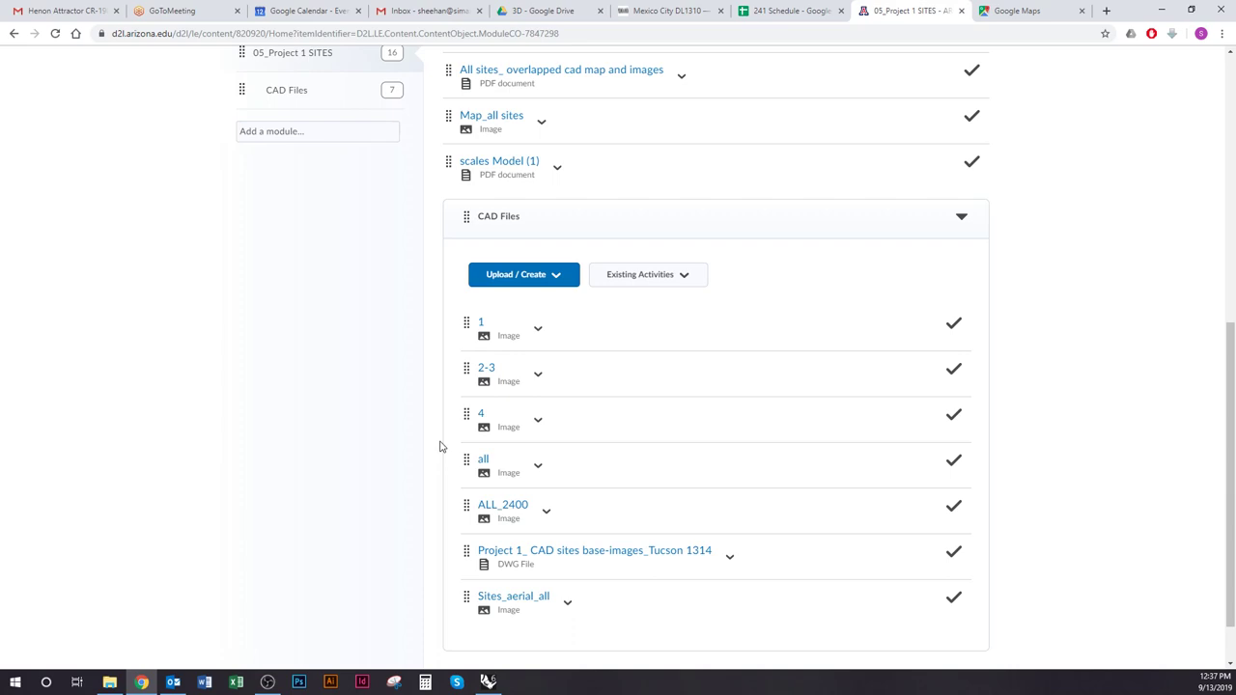
key(alt+Tab)
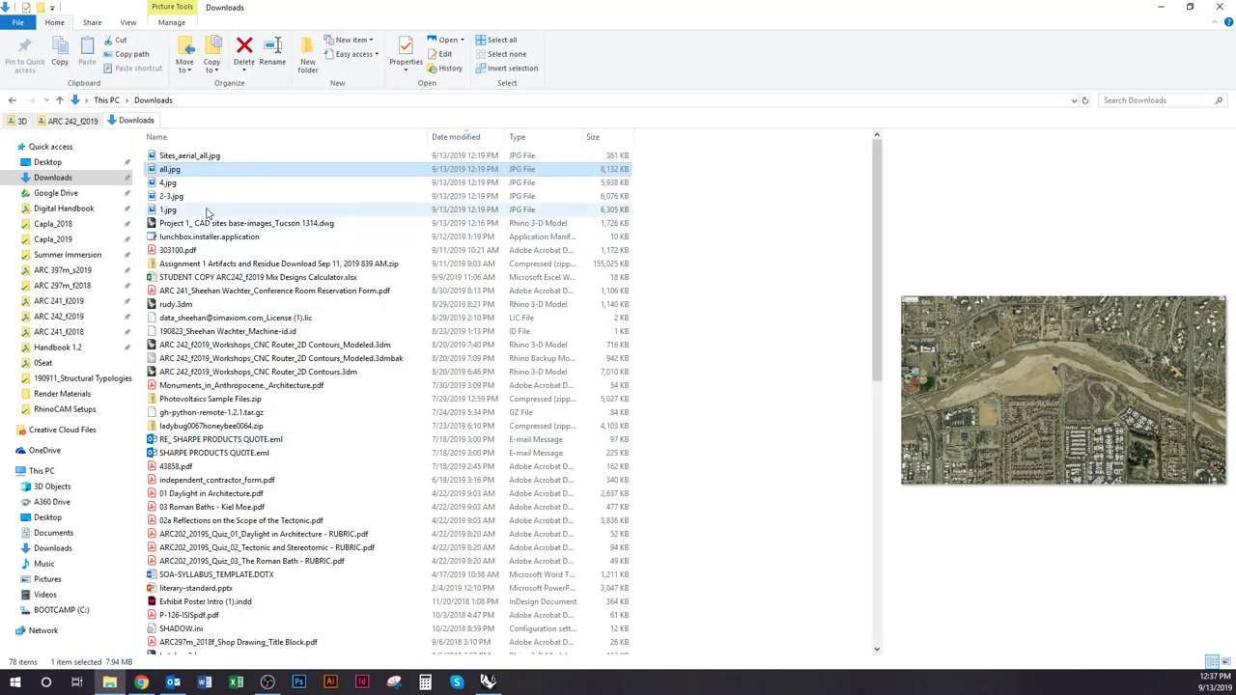
click(179, 210)
mouse_move(182, 214)
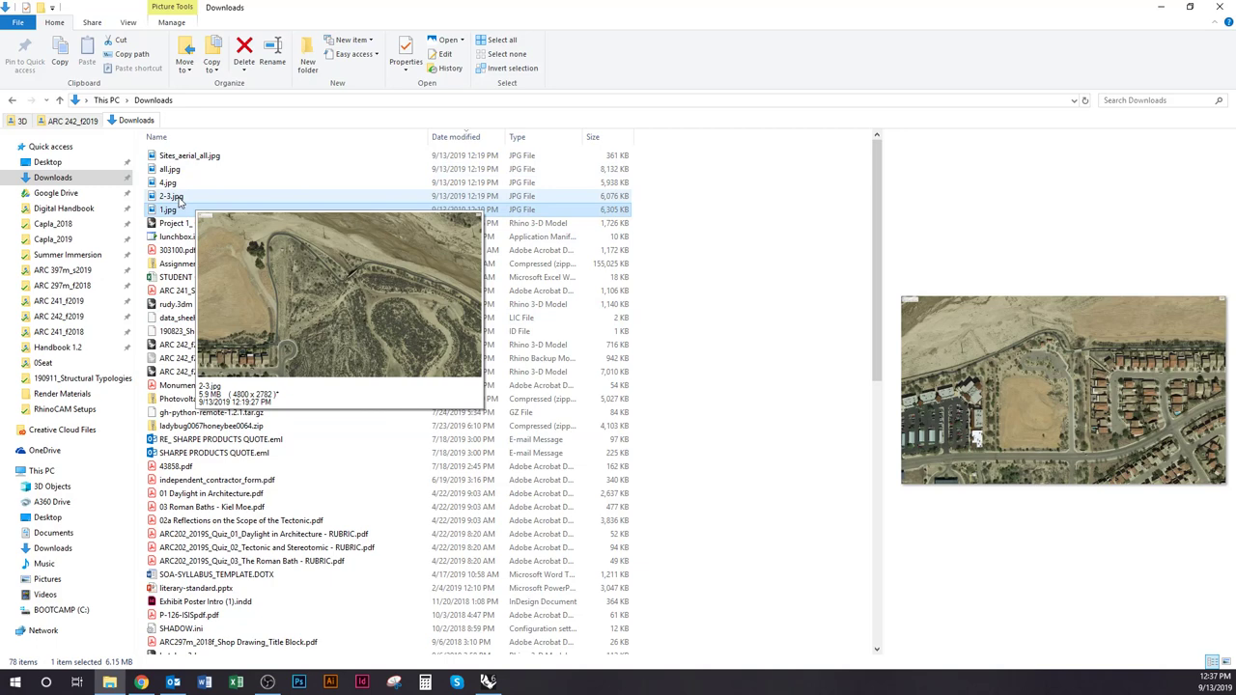
Bring 2-3.jpg from the Downloads folder into the Rhinoceros Top view as a Picture.
click(180, 197)
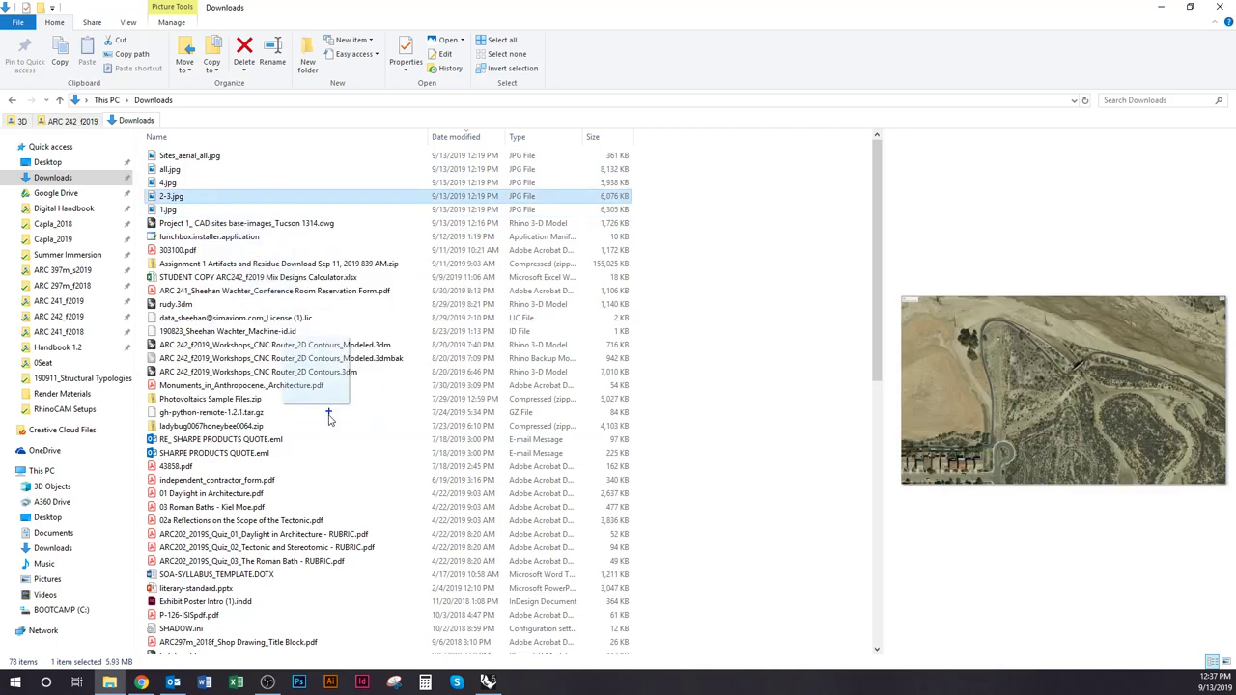
drag(328, 417, 254, 346)
drag(163, 301, 144, 301)
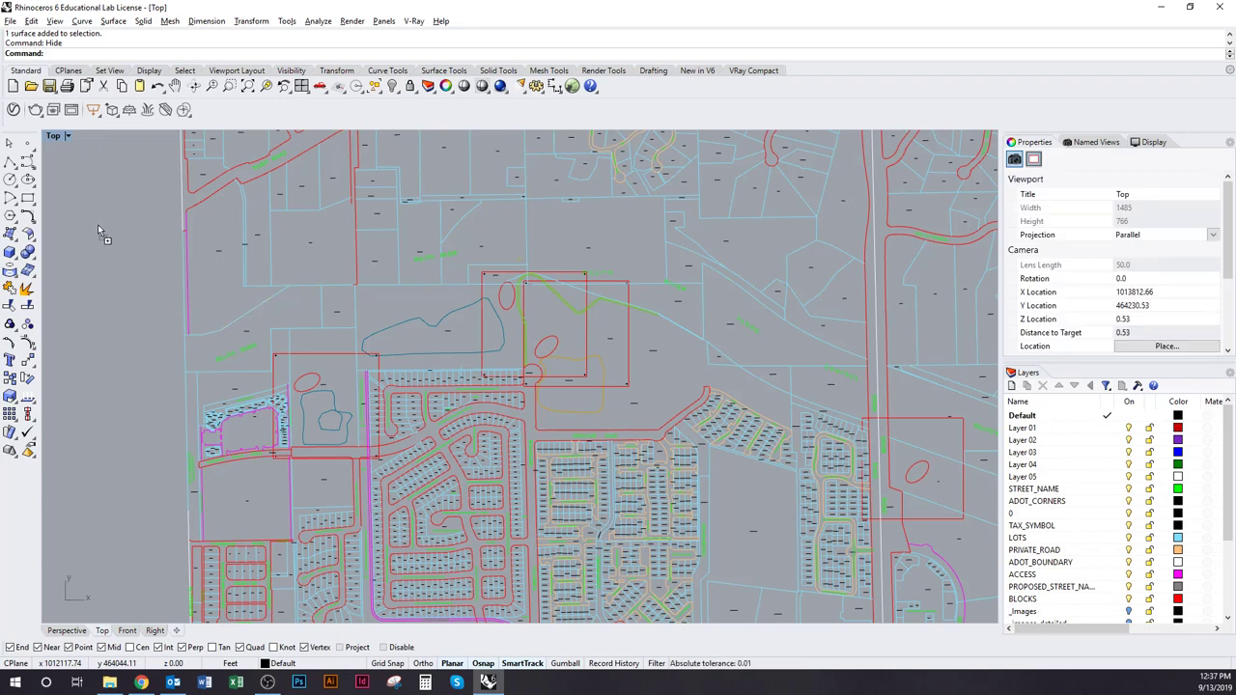
click(190, 294)
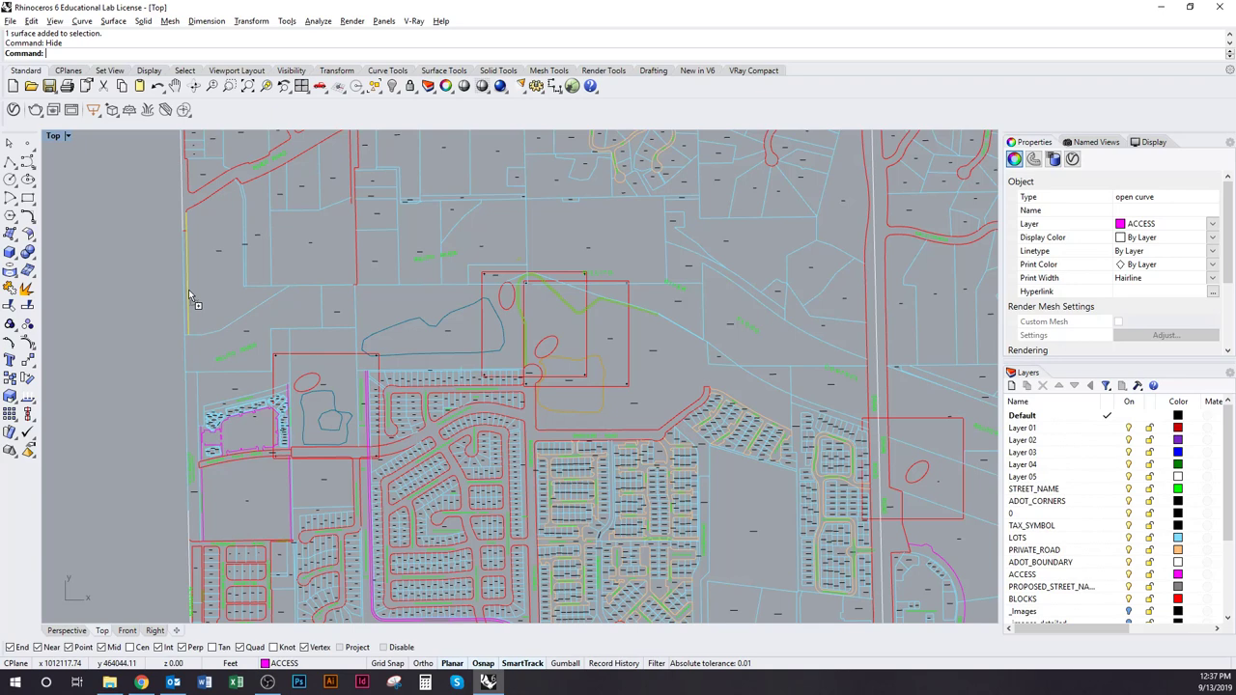
click(182, 291)
click(161, 302)
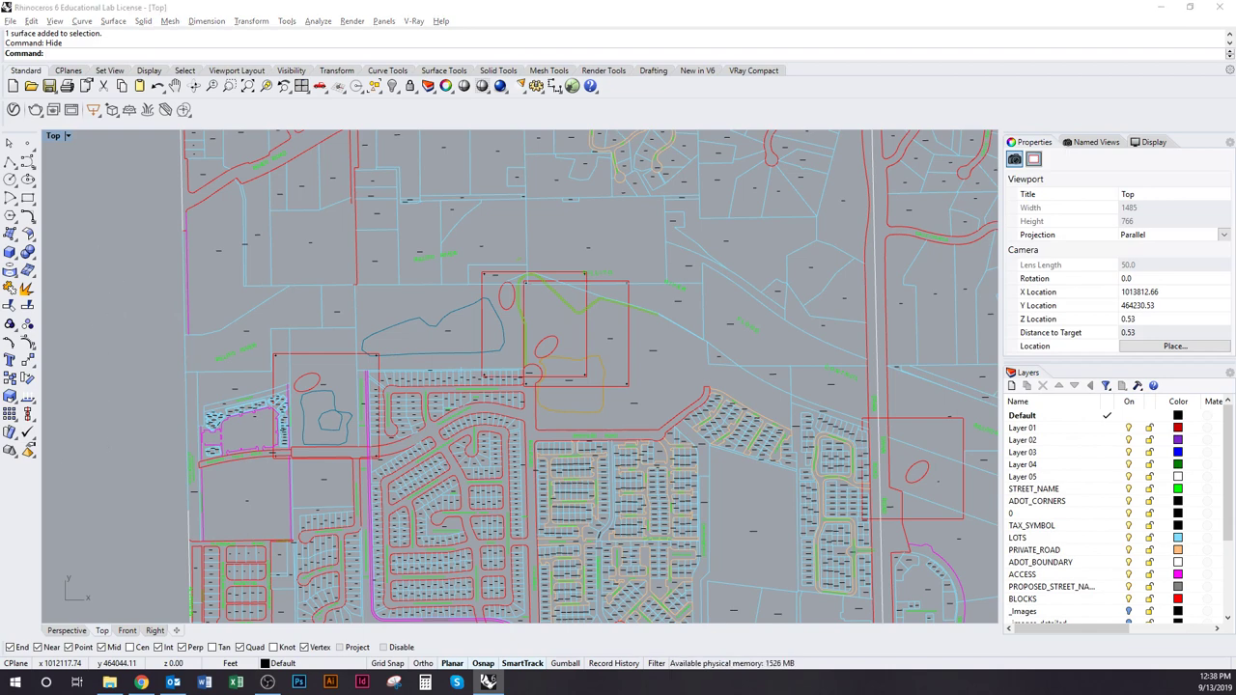
drag(0, 142, 275, 205)
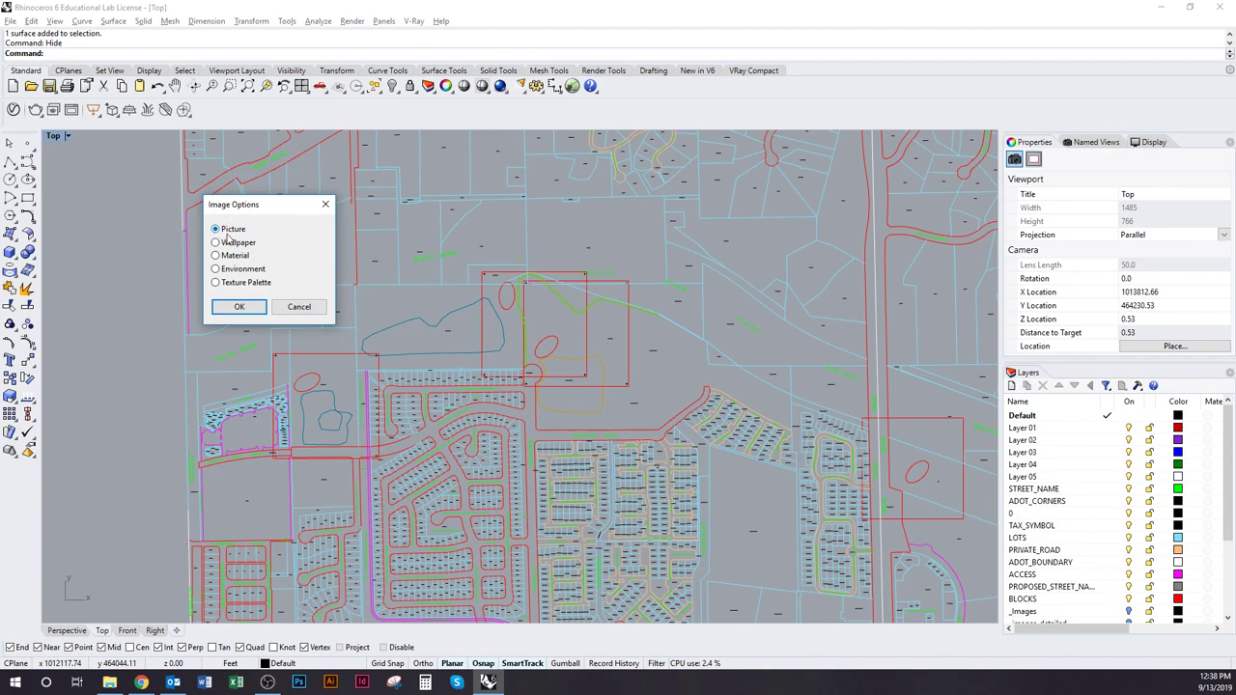
click(237, 309)
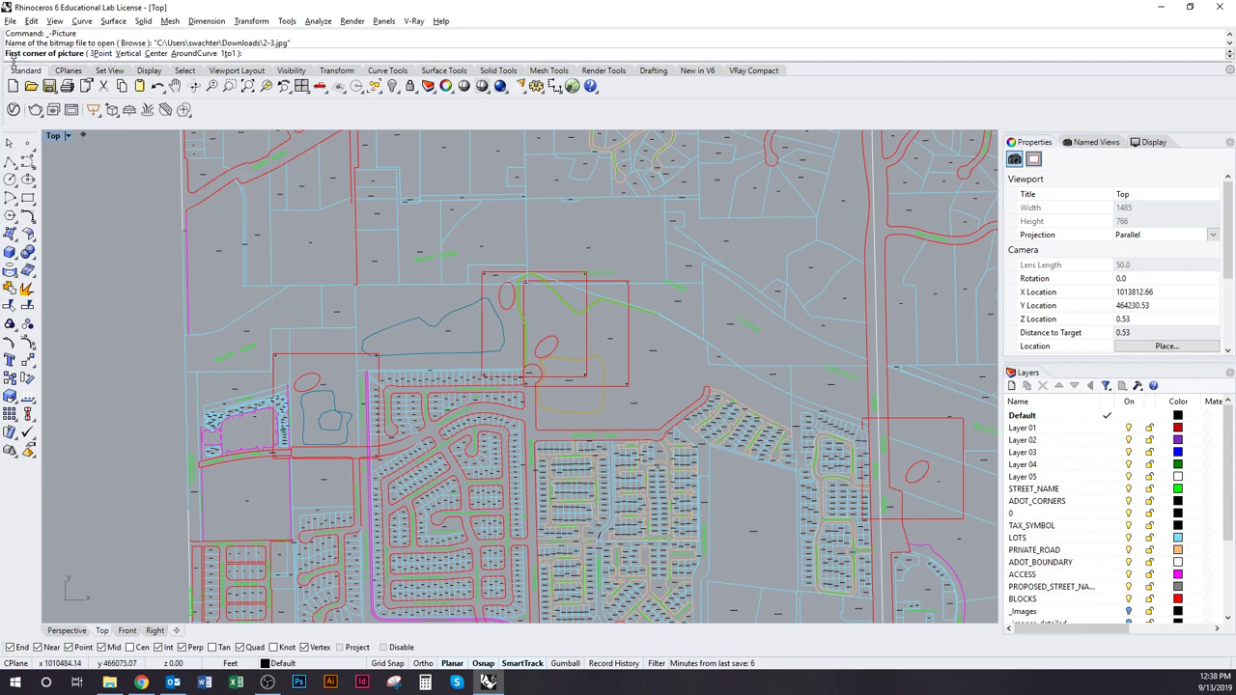
Place the 2-3.jpg picture by two corners in the empty area west of the site linework.
right_drag(148, 281, 562, 320)
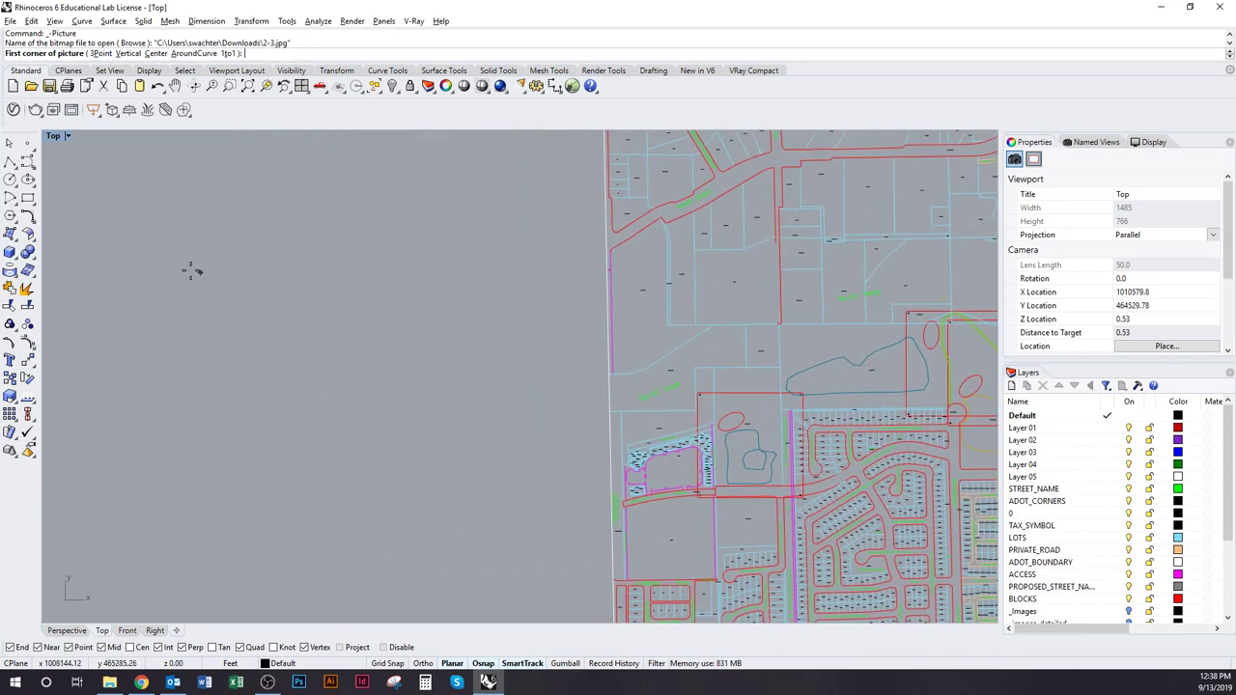
click(190, 270)
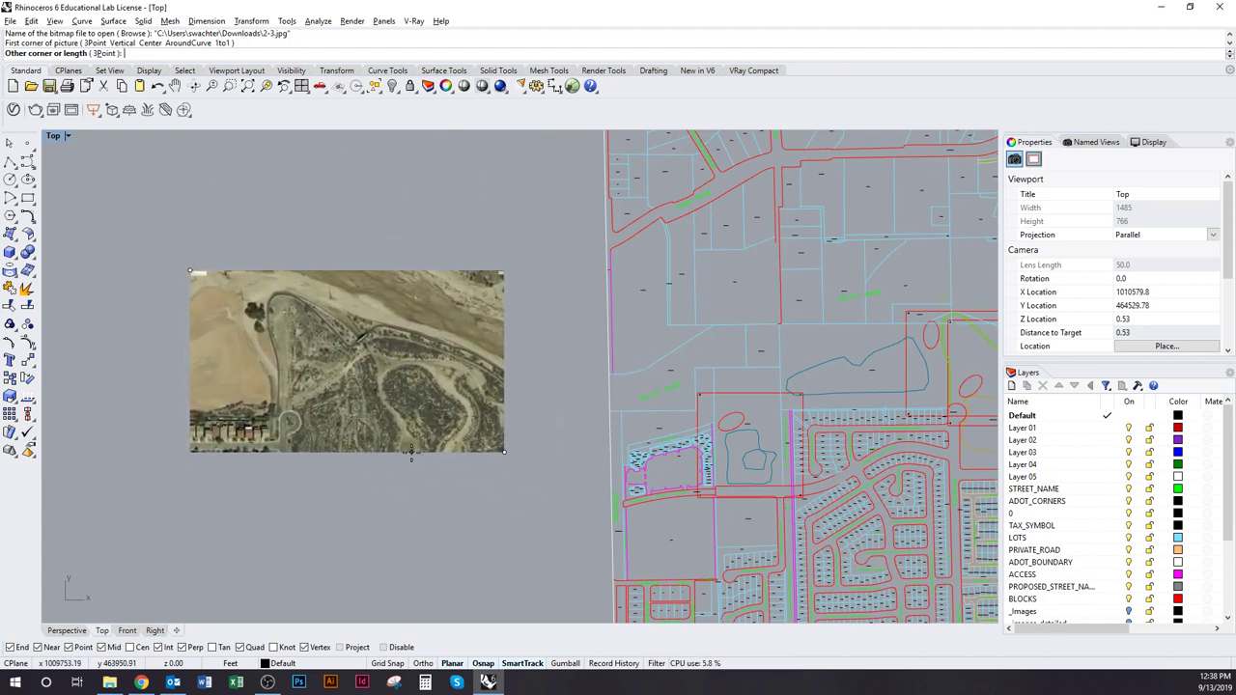
click(411, 452)
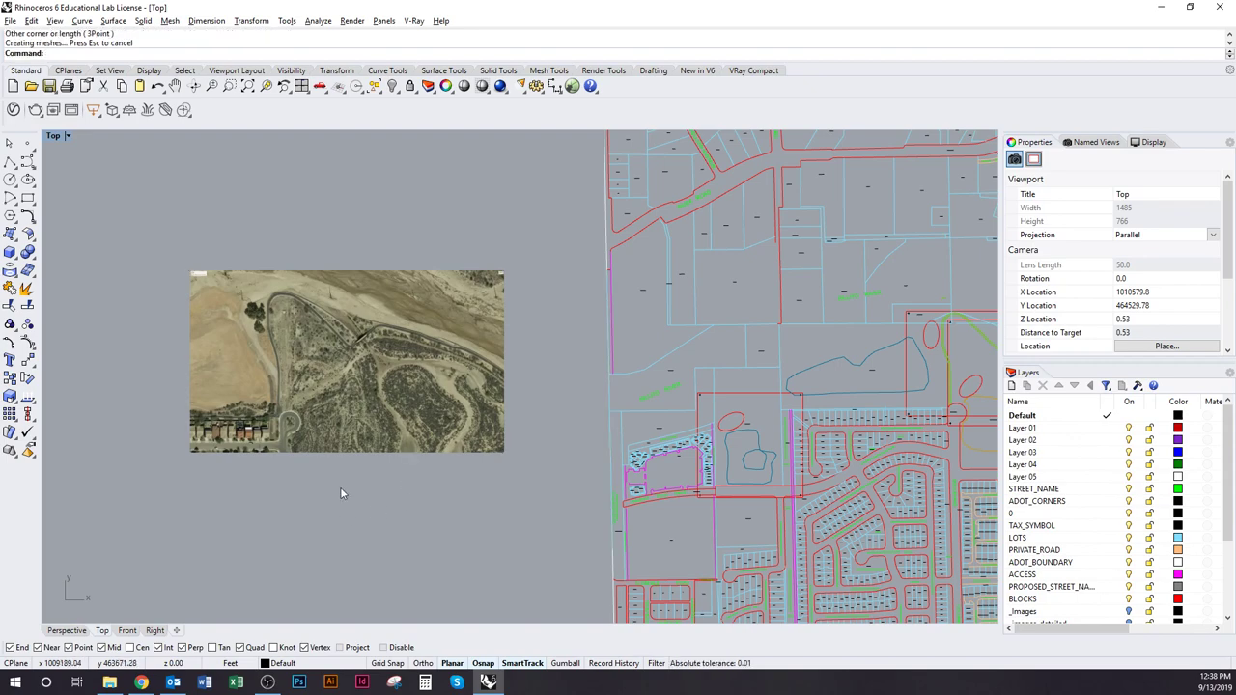
Move the 2-3.jpg picture from the empty area onto the linework around the cul-de-sac at parcel 9991.
right_drag(340, 490, 220, 464)
scroll(300, 474, up, 4)
scroll(263, 440, down, 1)
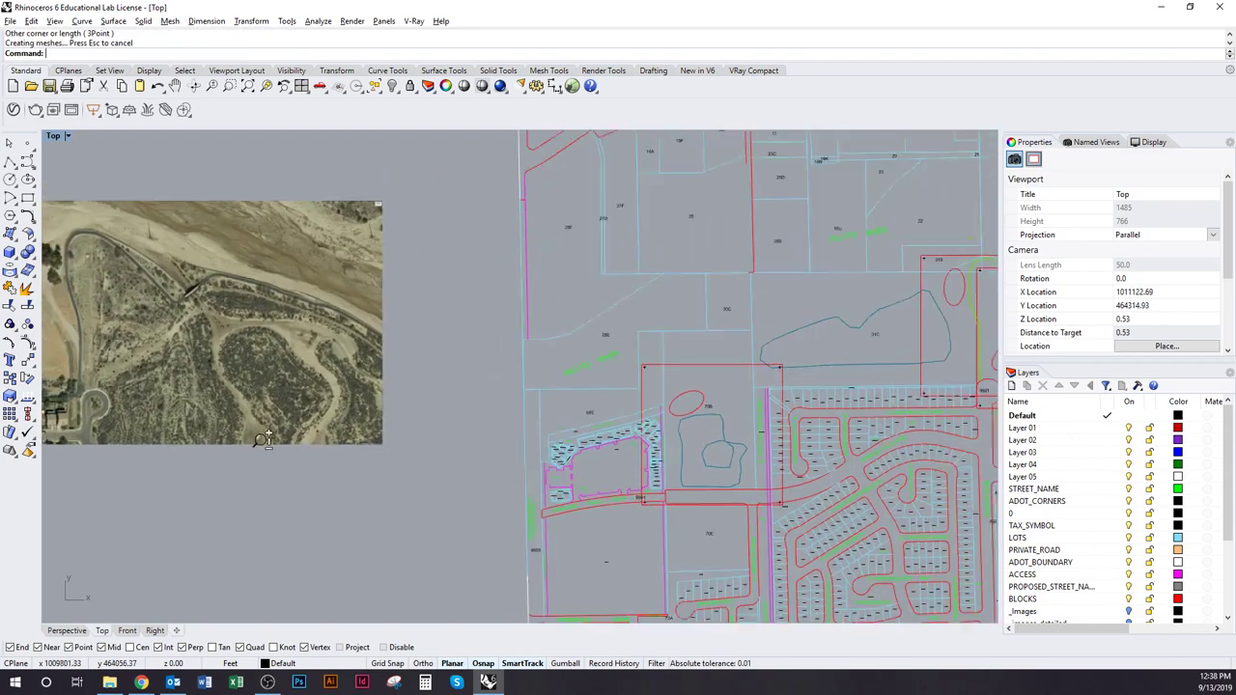
scroll(263, 440, down, 3)
scroll(424, 425, down, 1)
right_drag(428, 422, 494, 399)
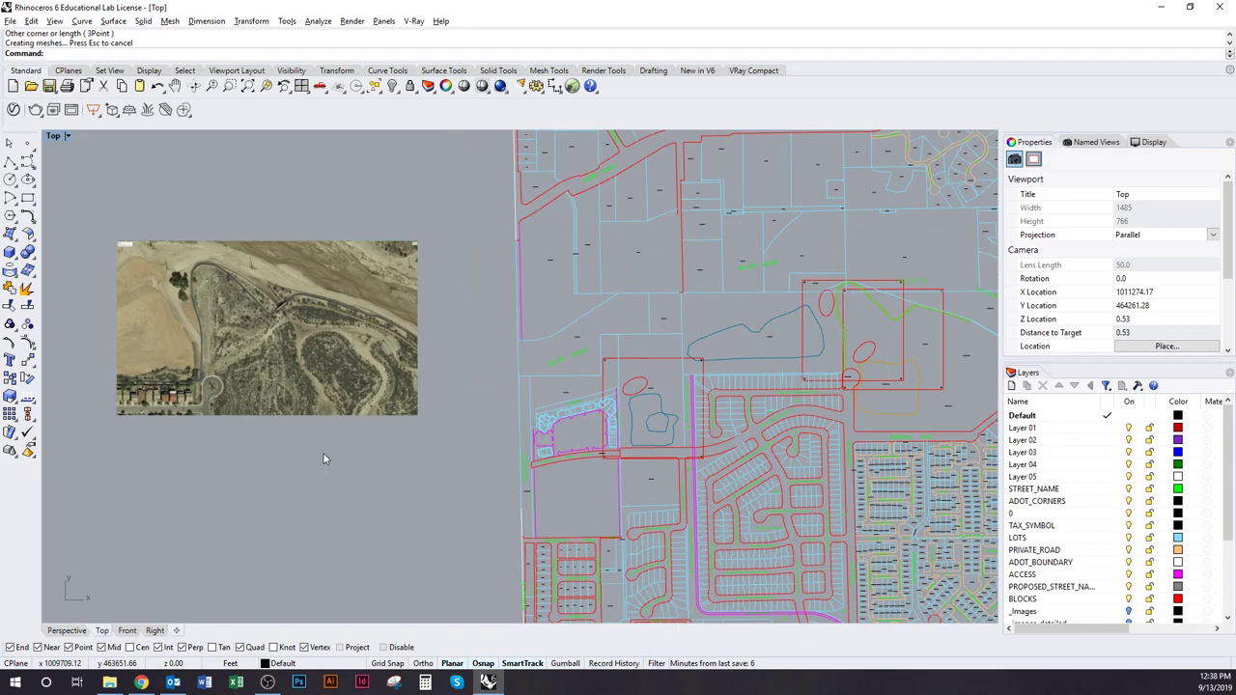
right_drag(324, 460, 354, 426)
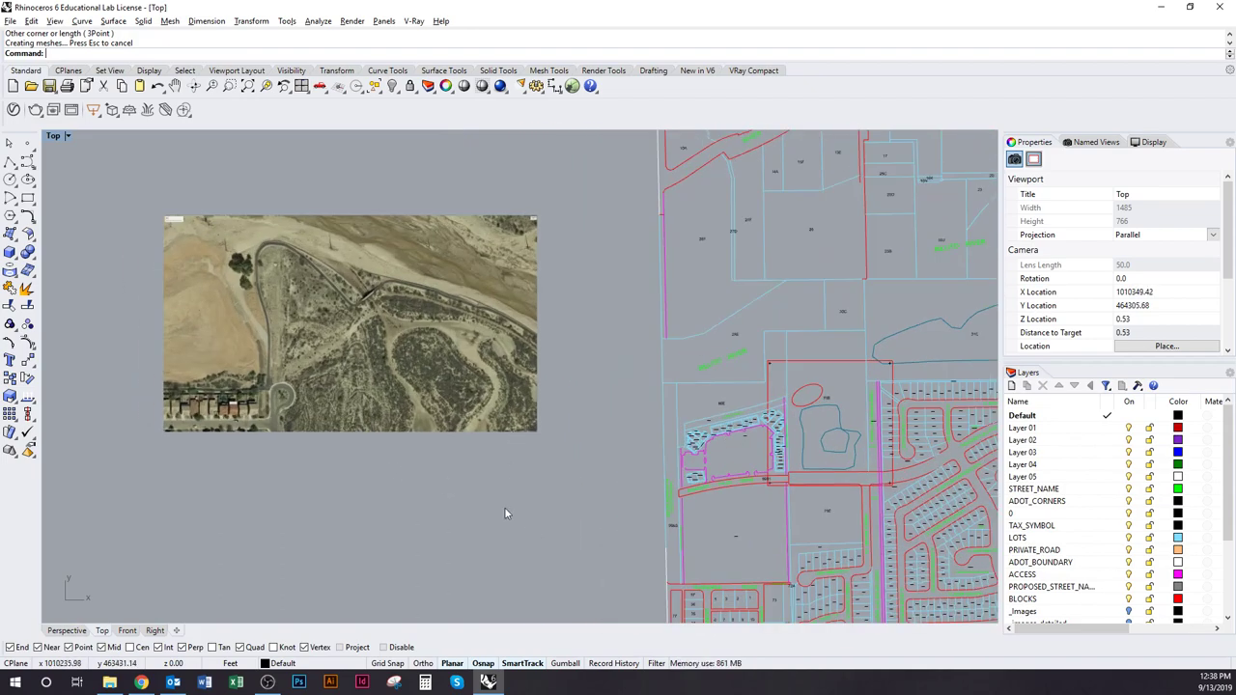
right_drag(505, 508, 329, 471)
scroll(329, 454, down, 2)
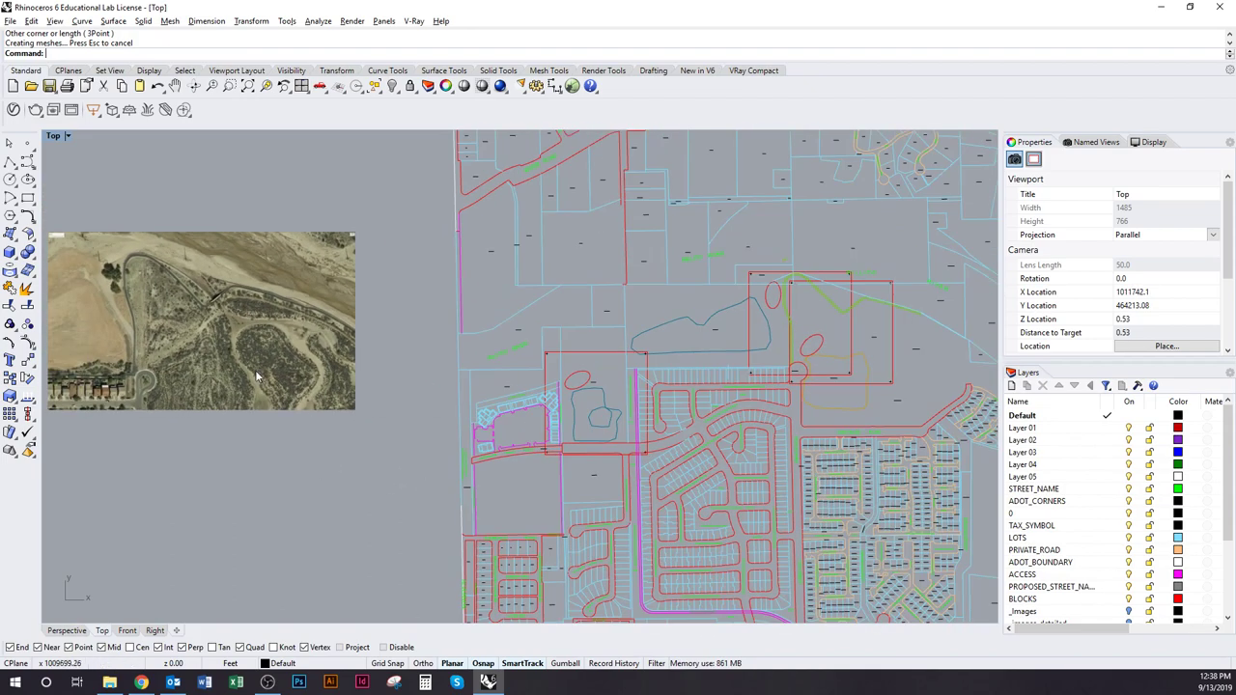
drag(244, 366, 905, 389)
scroll(799, 365, up, 6)
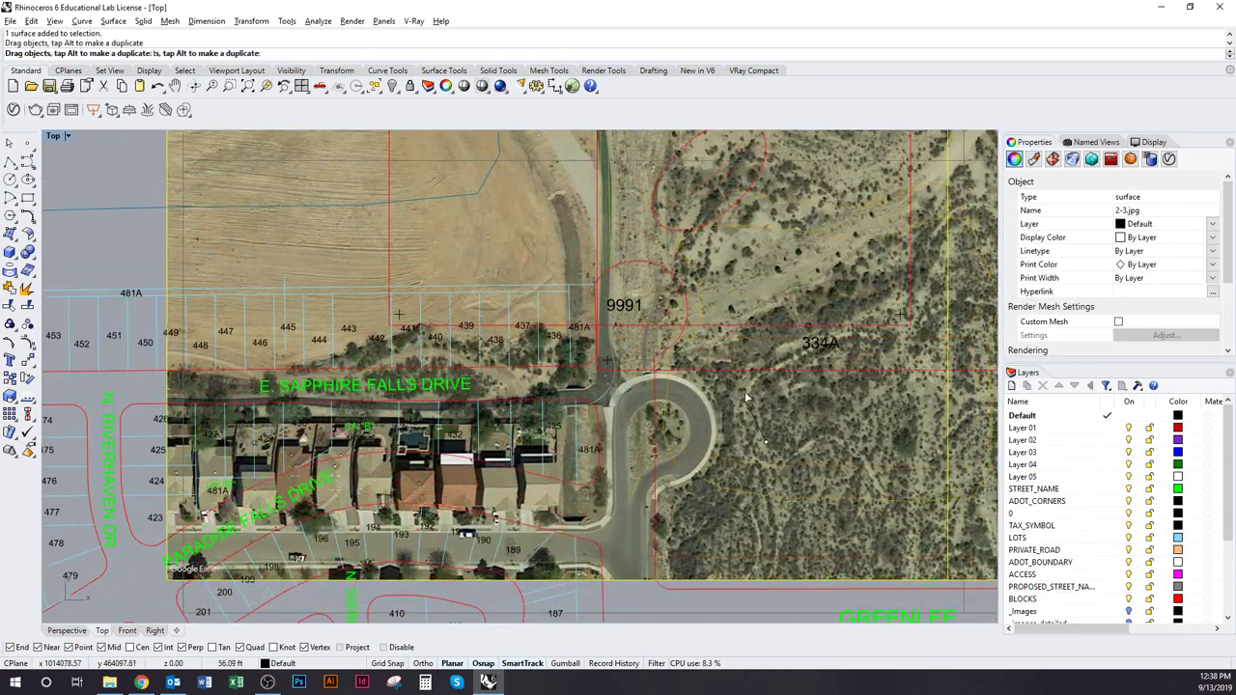
Reposition the 2-3.jpg picture so its cul-de-sac sits on the red cul-de-sac outline at parcel 9991.
drag(745, 396, 726, 291)
scroll(606, 417, down, 5)
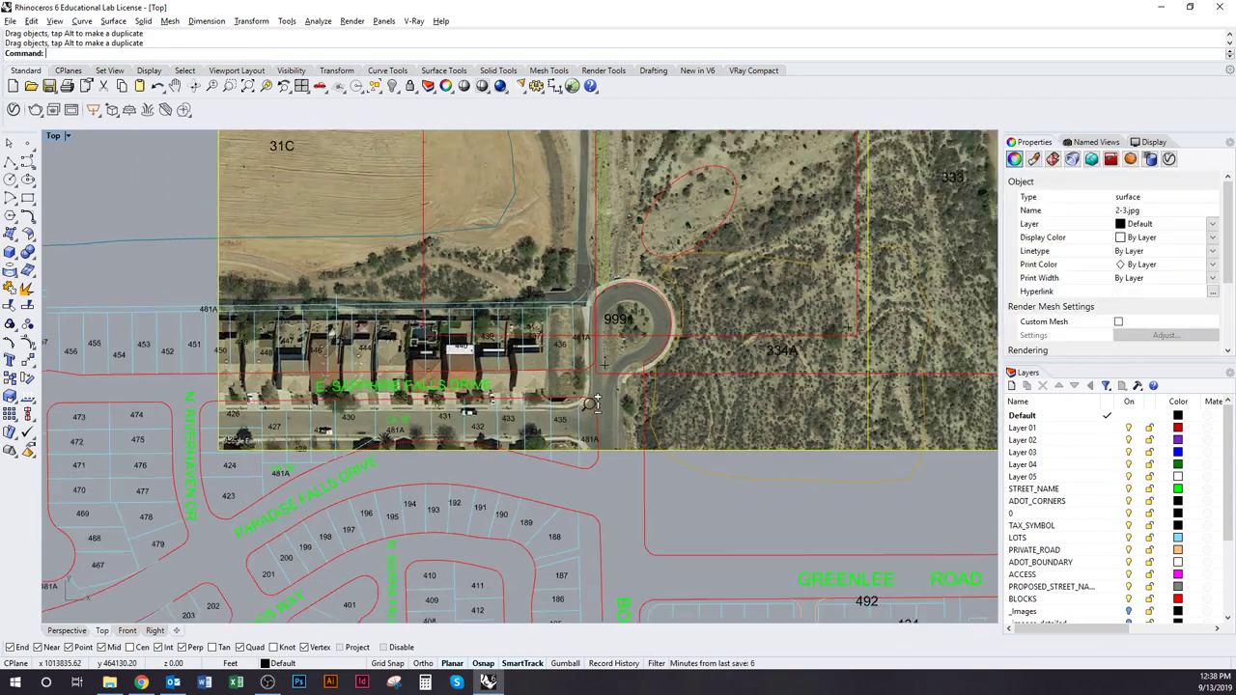
scroll(579, 444, up, 5)
key(Escape)
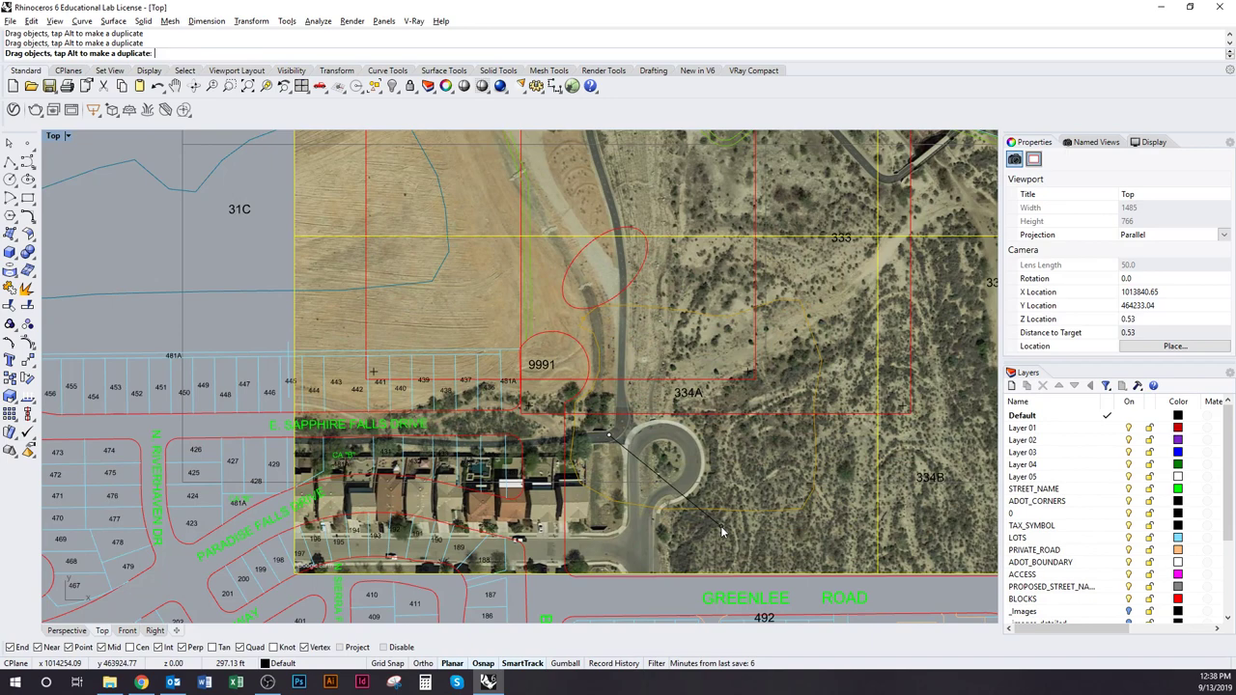
click(649, 516)
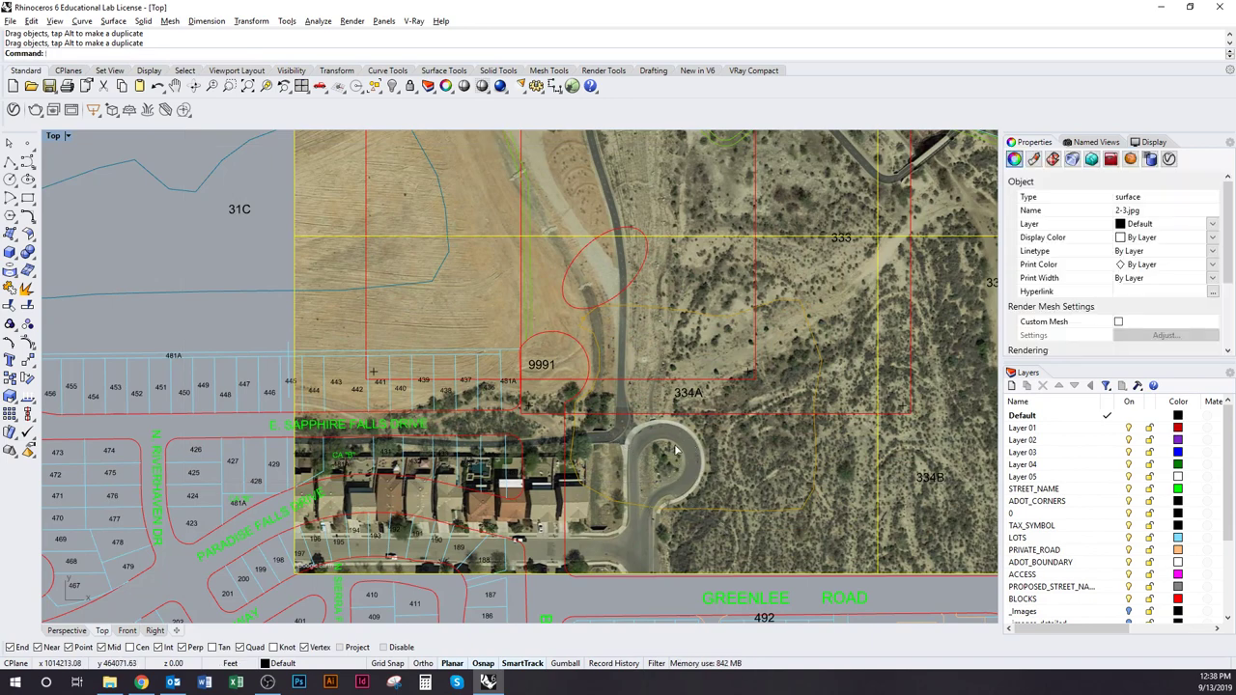
drag(712, 466, 603, 379)
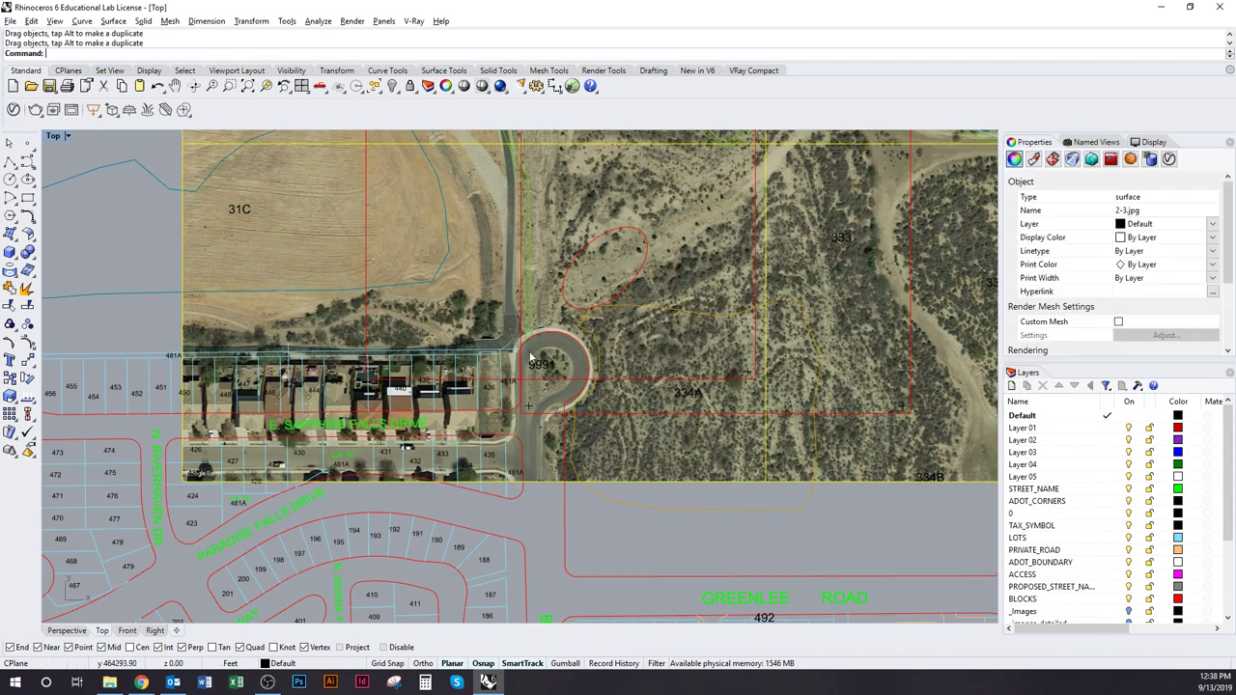
Scale the 2-3.jpg picture from a base point on the parcel 9991 cul-de-sac so its northern path bend meets the green path linework.
scroll(673, 360, down, 5)
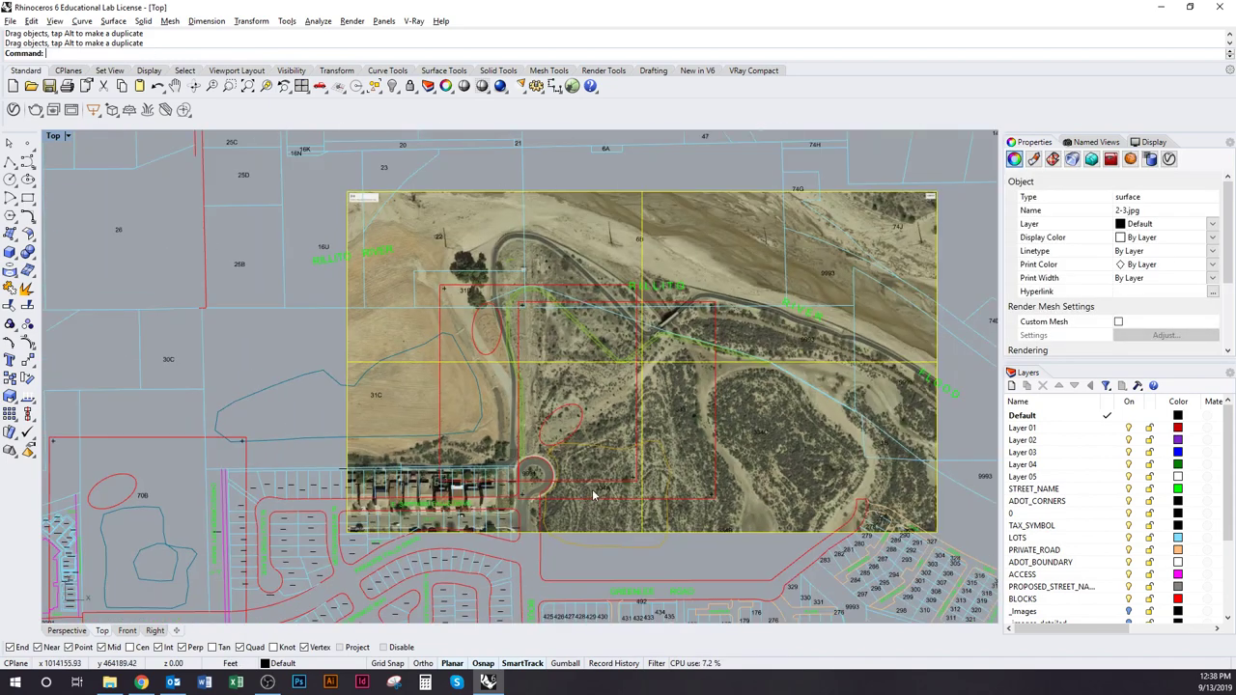
right_drag(593, 495, 609, 474)
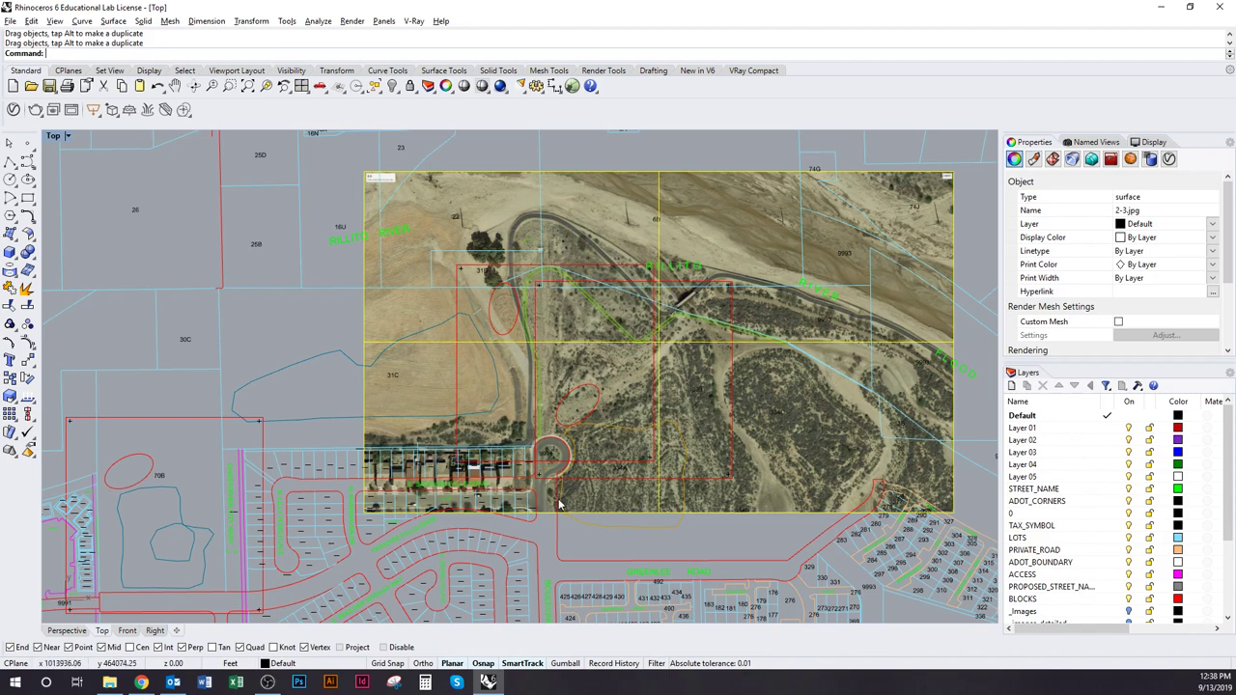
scroll(558, 504, up, 5)
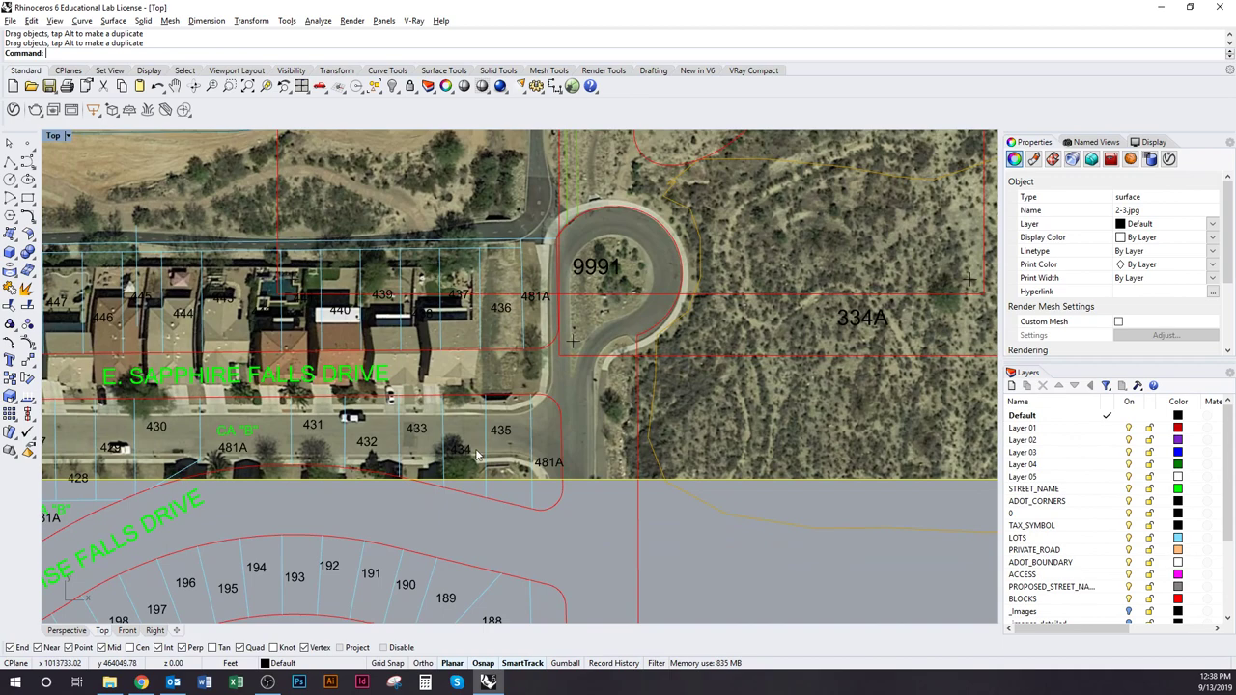
scroll(475, 456, down, 6)
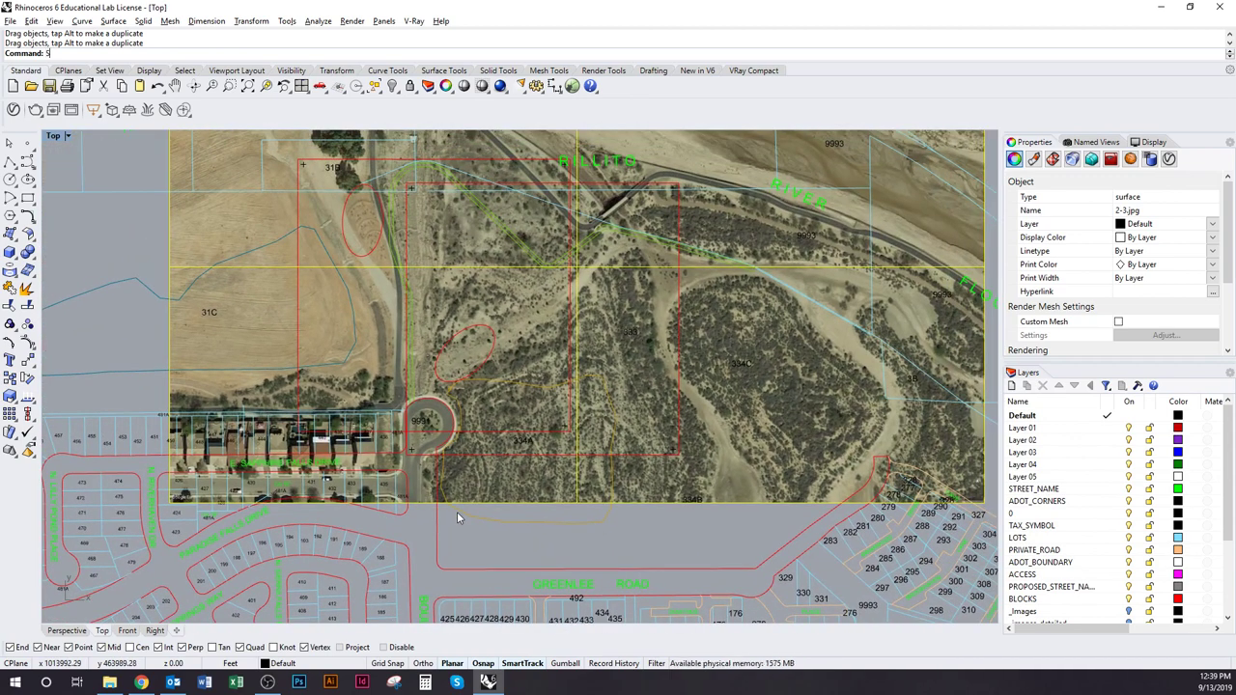
key(Return)
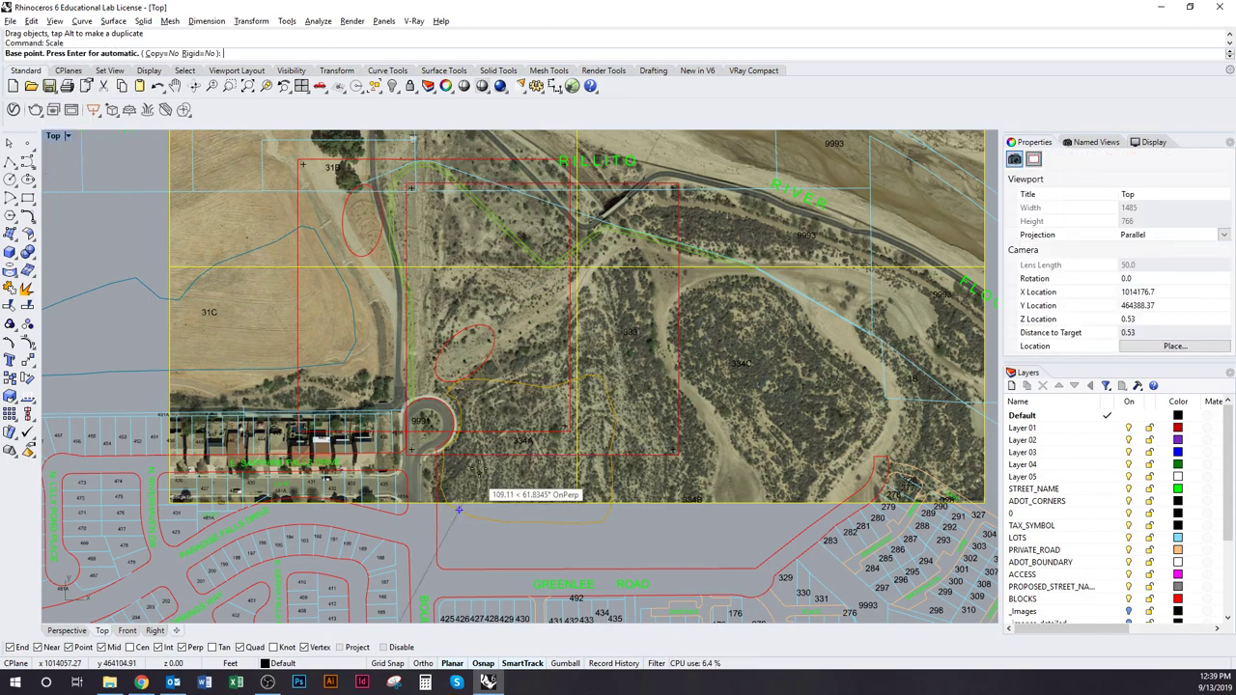
scroll(441, 453, up, 5)
scroll(442, 369, up, 1)
right_drag(442, 369, 541, 337)
scroll(561, 372, down, 3)
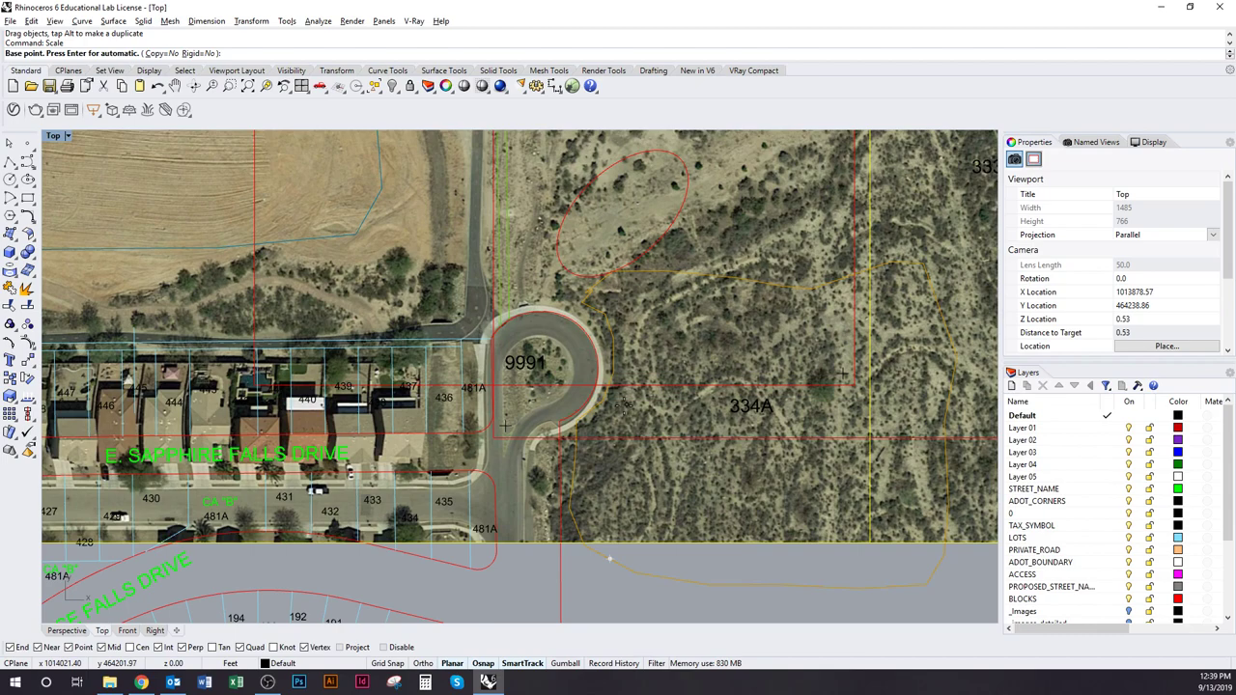
scroll(547, 360, up, 2)
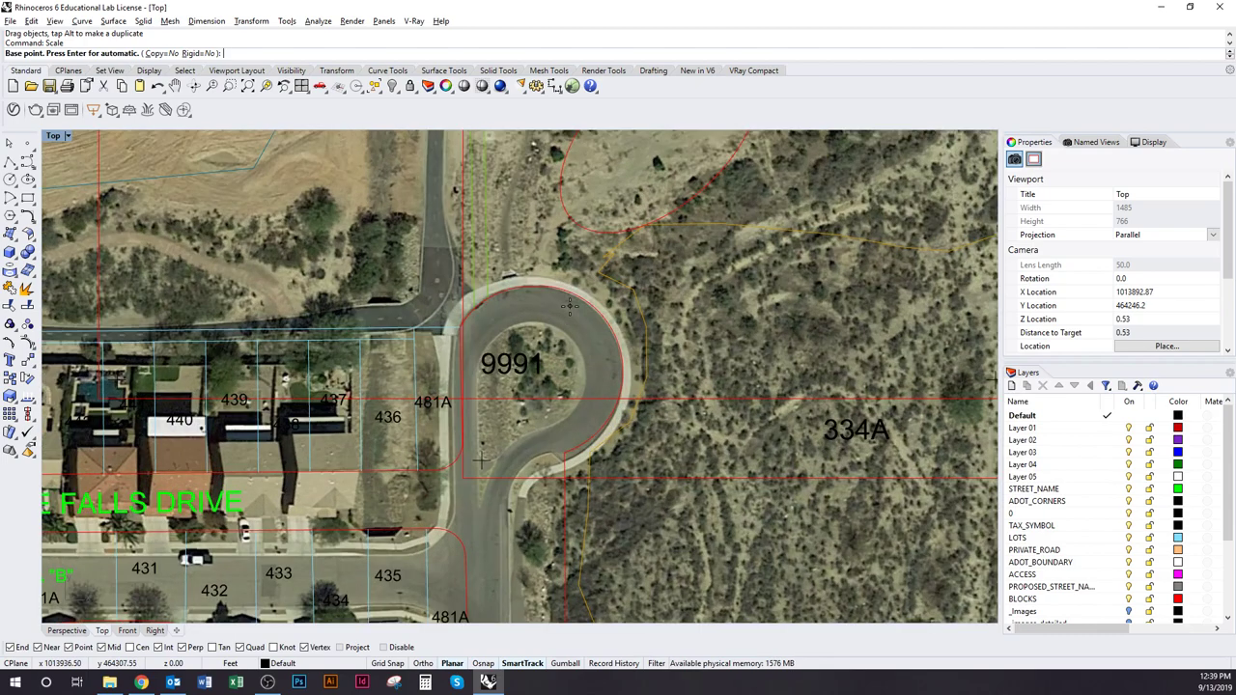
click(570, 307)
scroll(589, 376, down, 3)
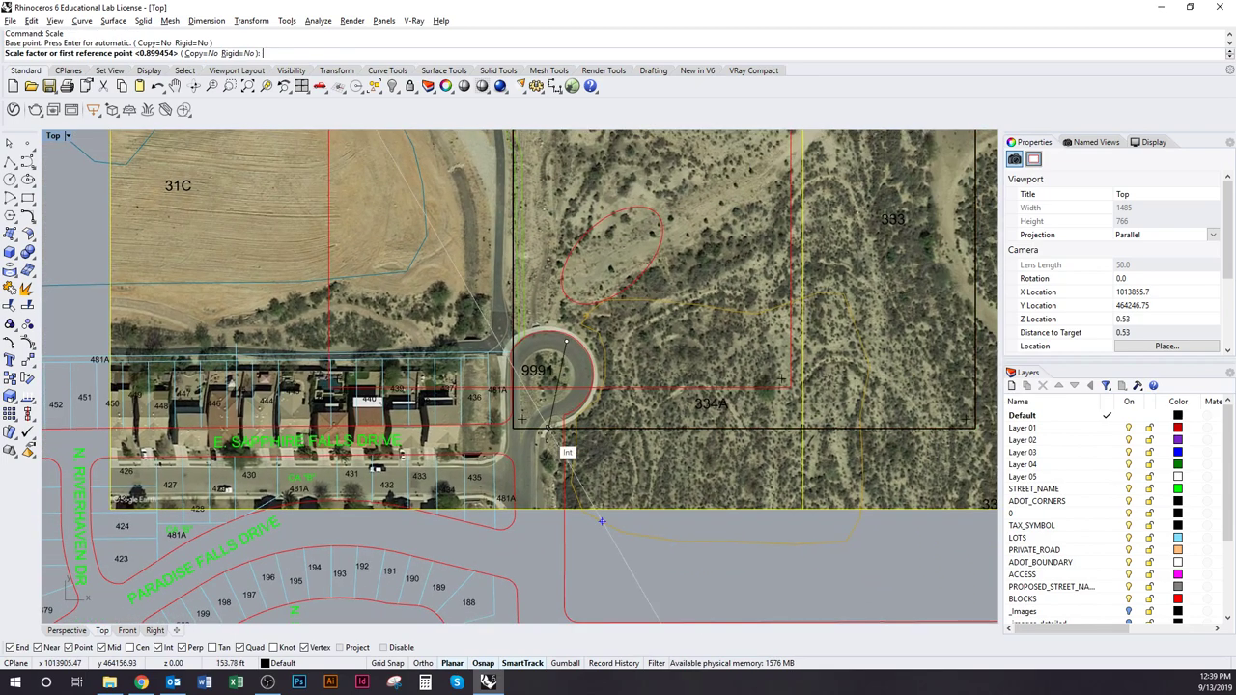
scroll(601, 521, down, 3)
right_drag(490, 434, 430, 465)
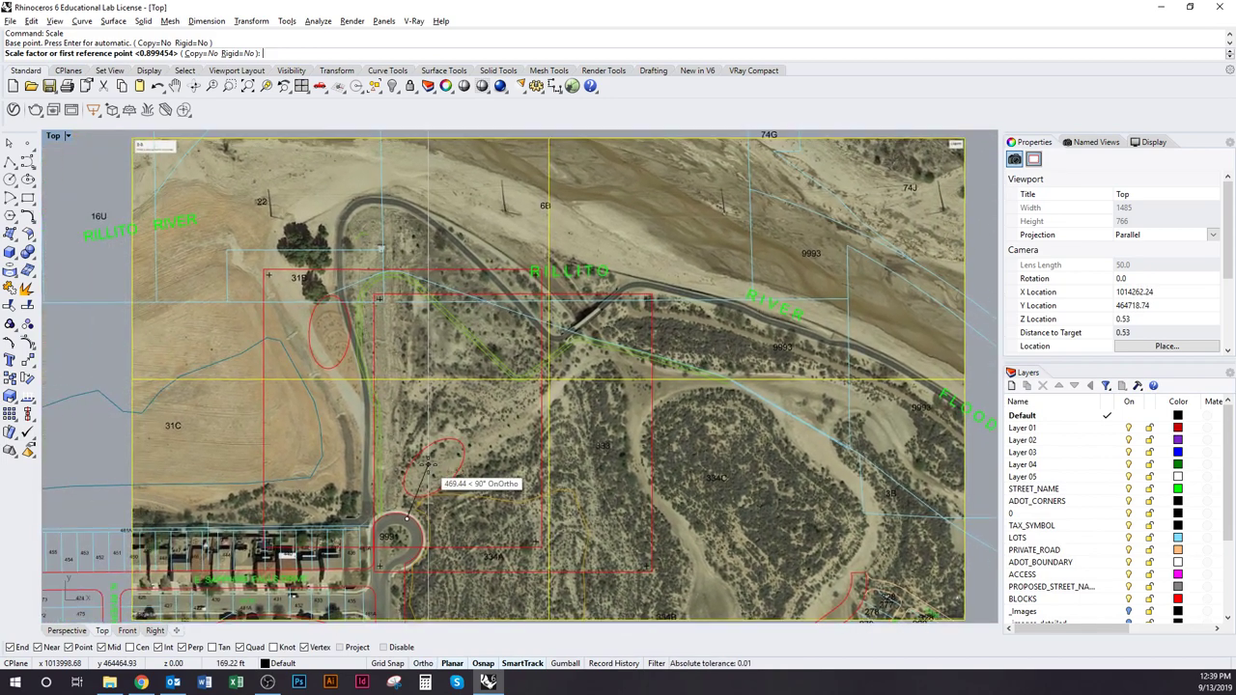
scroll(371, 203, up, 5)
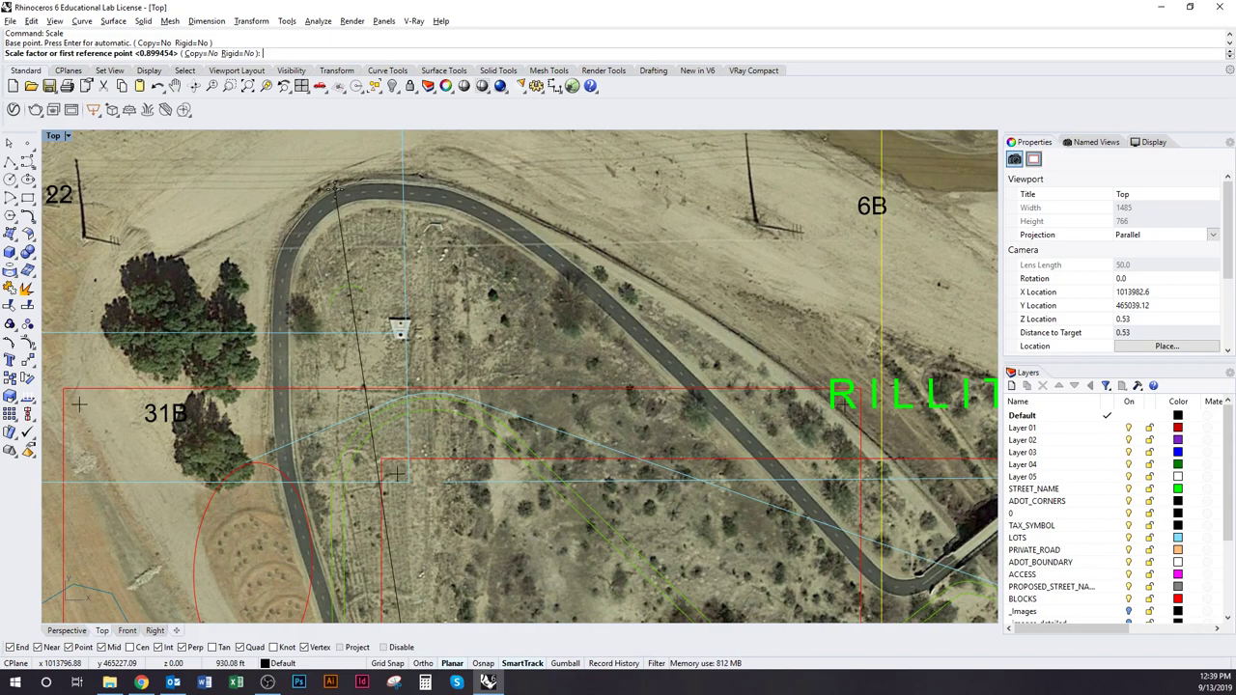
click(335, 188)
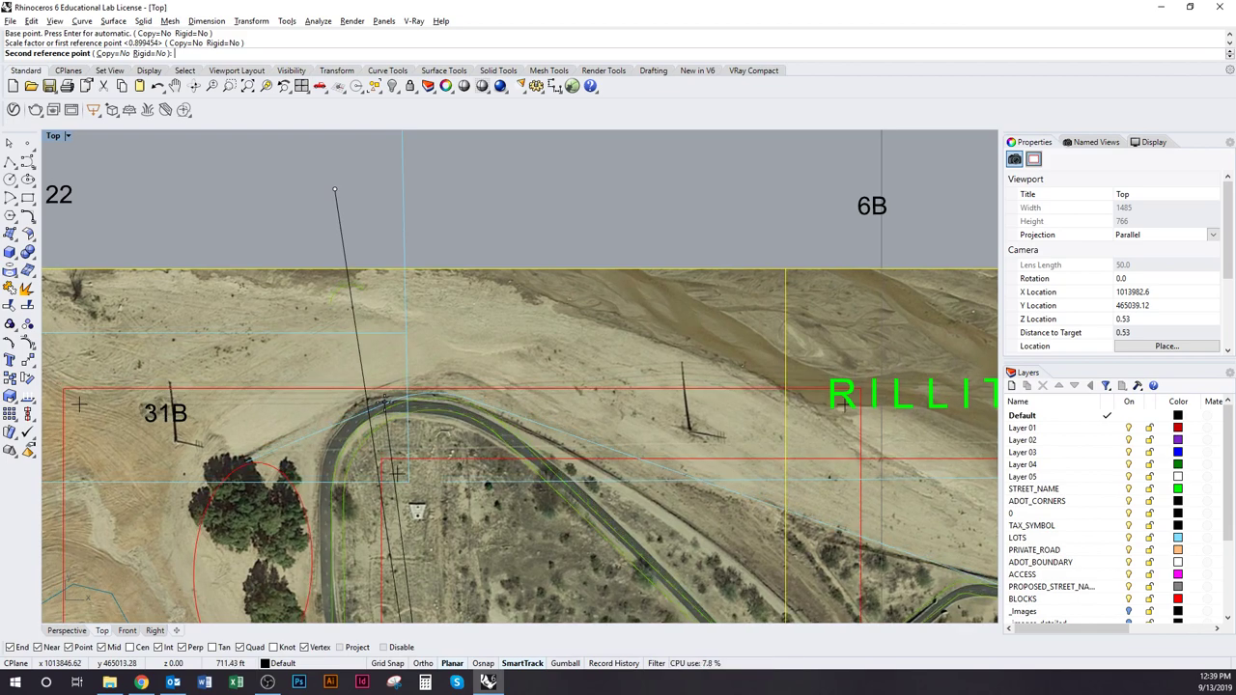
click(400, 432)
Nudge the 2-3.jpg picture slightly east so its paved path follows the green path linework.
scroll(540, 256, up, 5)
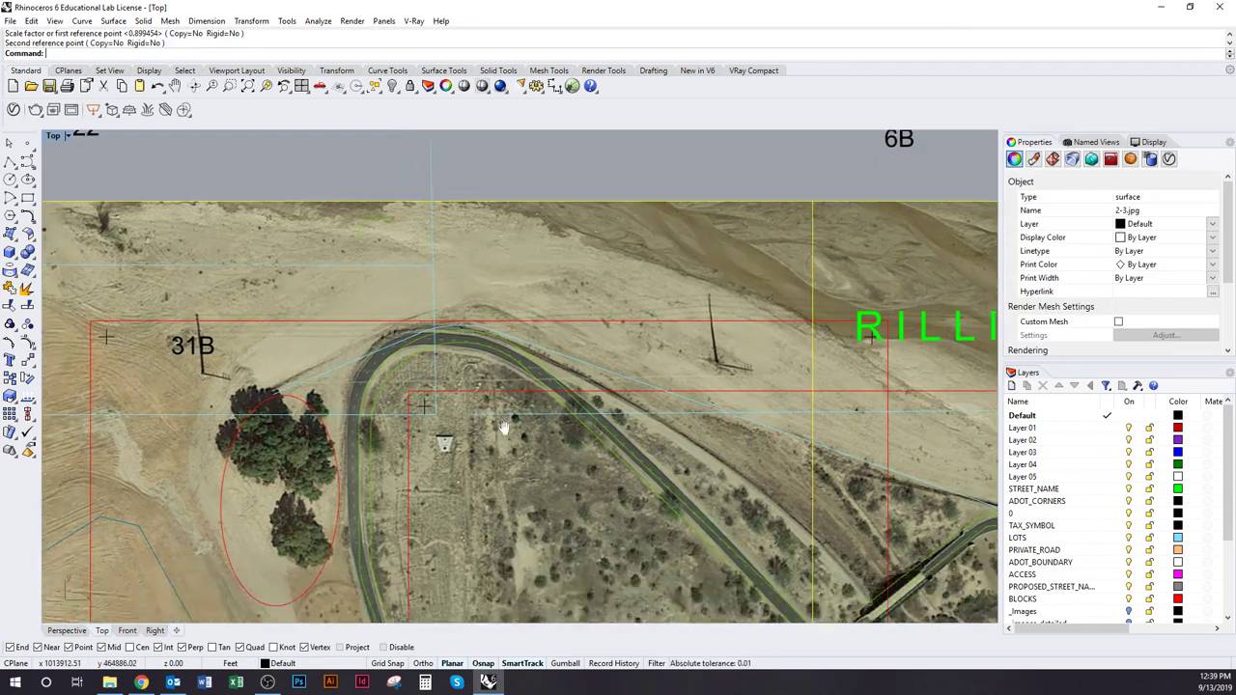
right_drag(539, 337, 487, 282)
scroll(486, 282, down, 5)
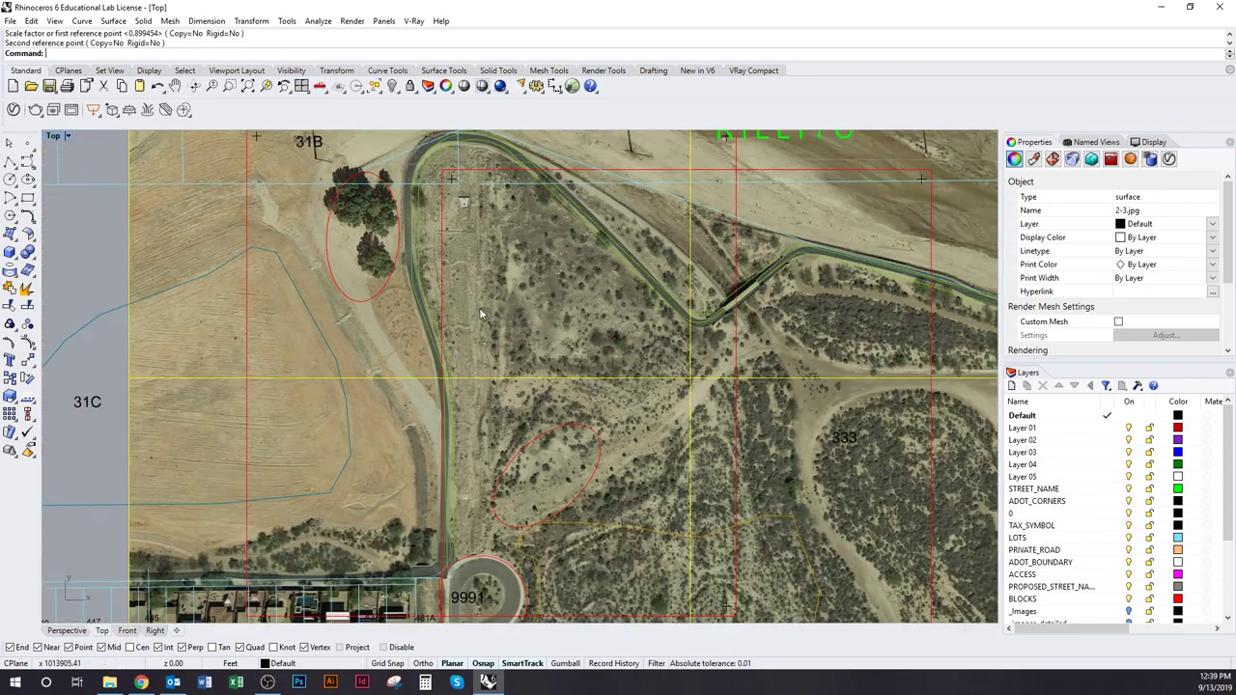
right_drag(486, 479, 472, 547)
scroll(509, 427, up, 2)
scroll(481, 450, up, 6)
scroll(468, 556, down, 5)
right_drag(486, 378, 472, 514)
scroll(473, 424, up, 4)
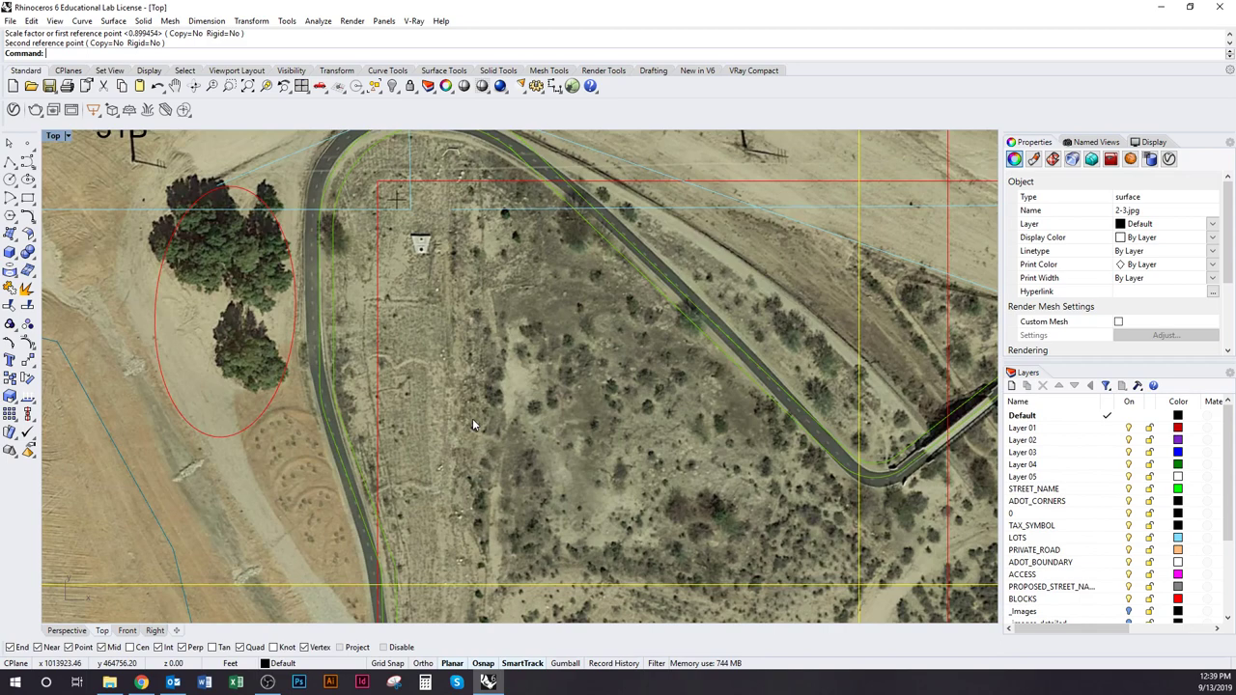
mouse_move(458, 315)
mouse_down()
mouse_move(478, 325)
mouse_move(468, 318)
mouse_up()
Scale the picture slightly from a base point at the northern path bend, using reference points south of the cul-de-sac, and nudge it west.
scroll(468, 318, down, 7)
right_drag(496, 396, 485, 254)
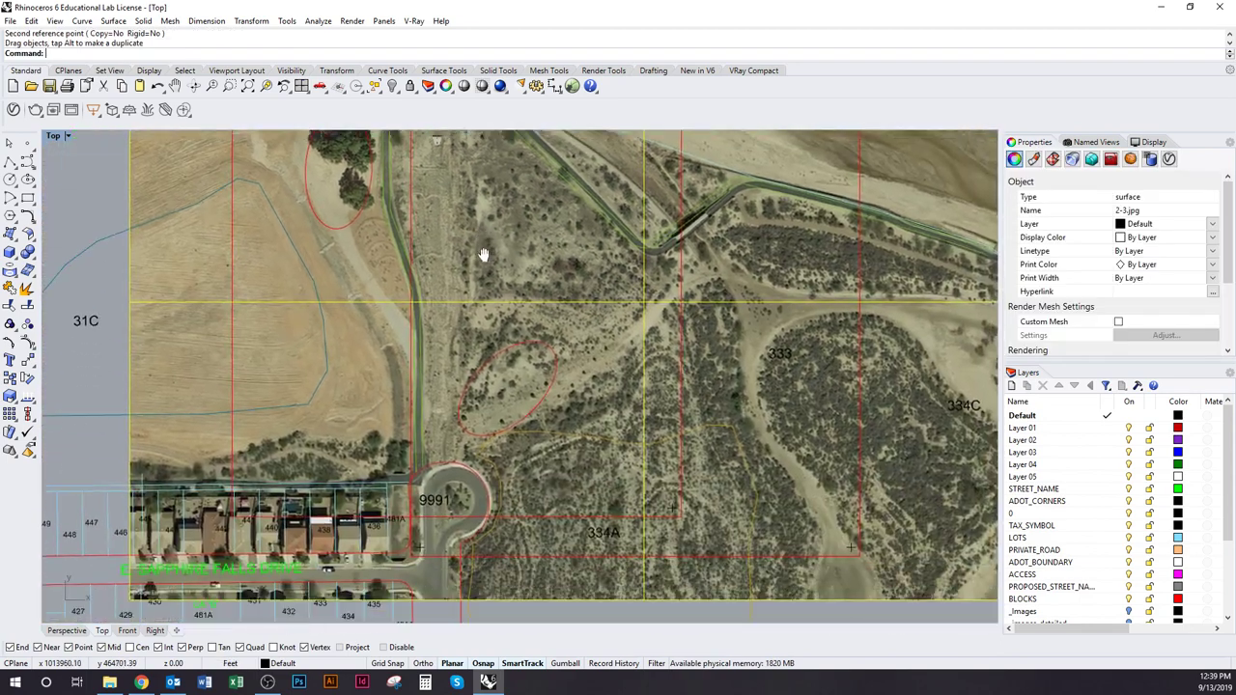
right_drag(484, 358, 508, 265)
scroll(457, 518, down, 3)
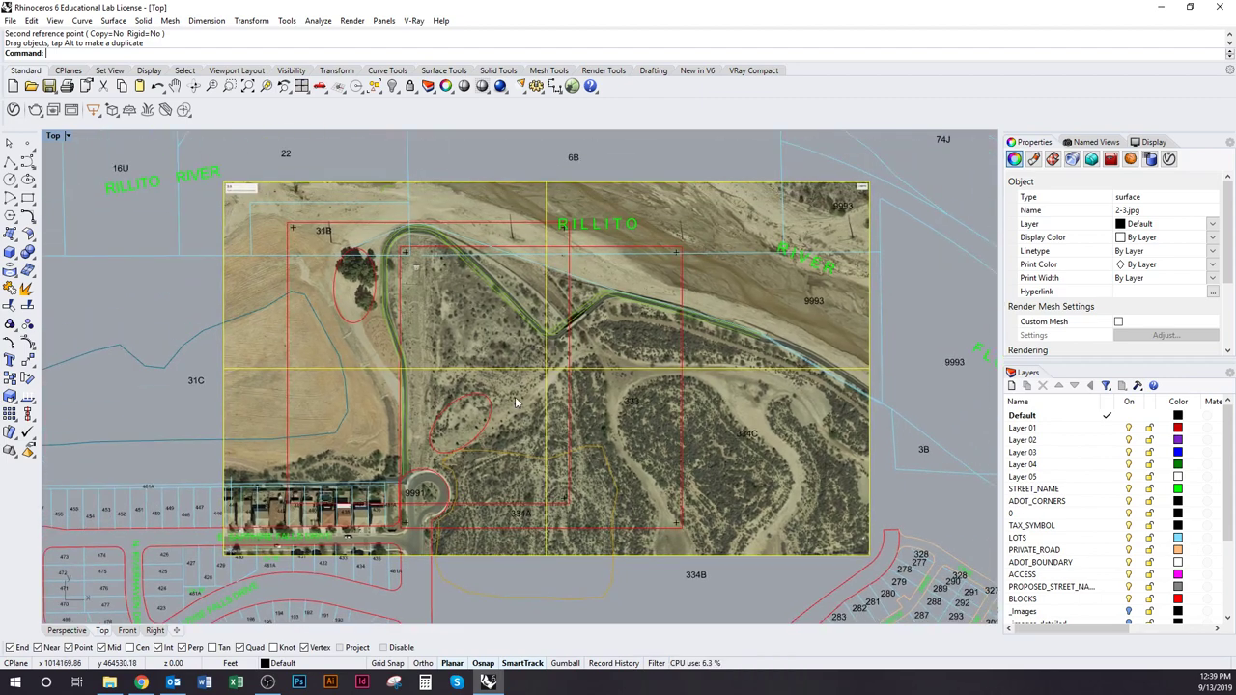
key(Return)
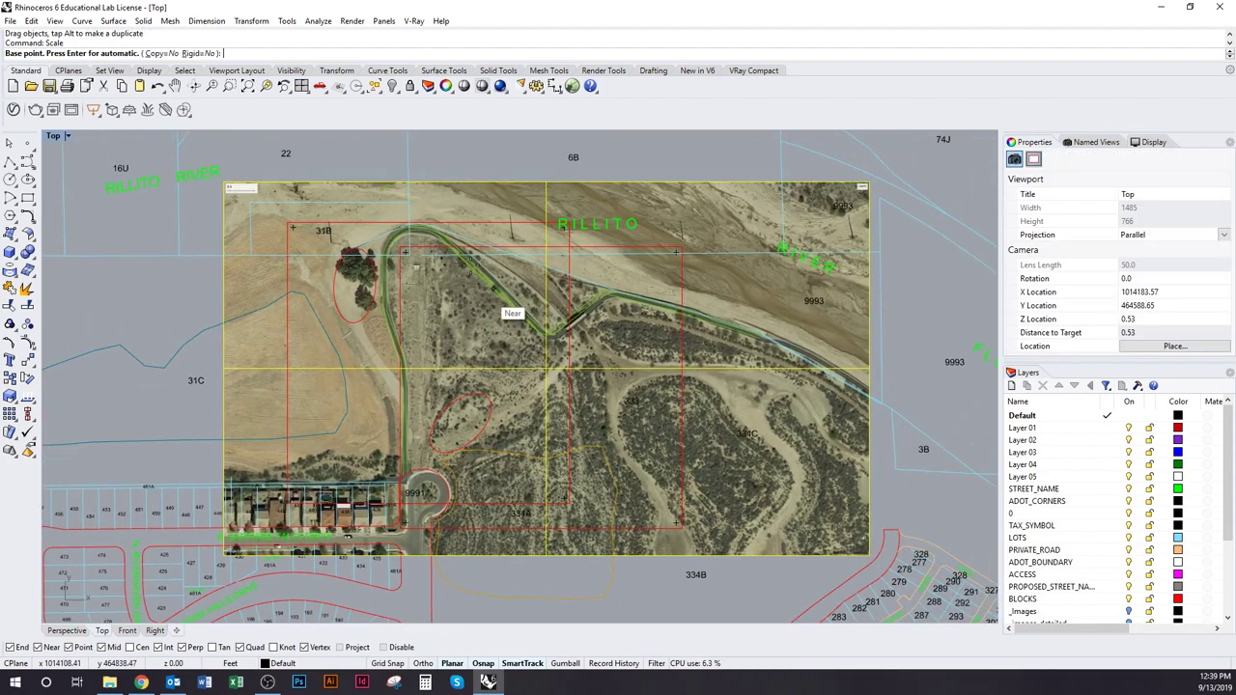
scroll(395, 183, up, 4)
click(423, 323)
scroll(454, 270, down, 6)
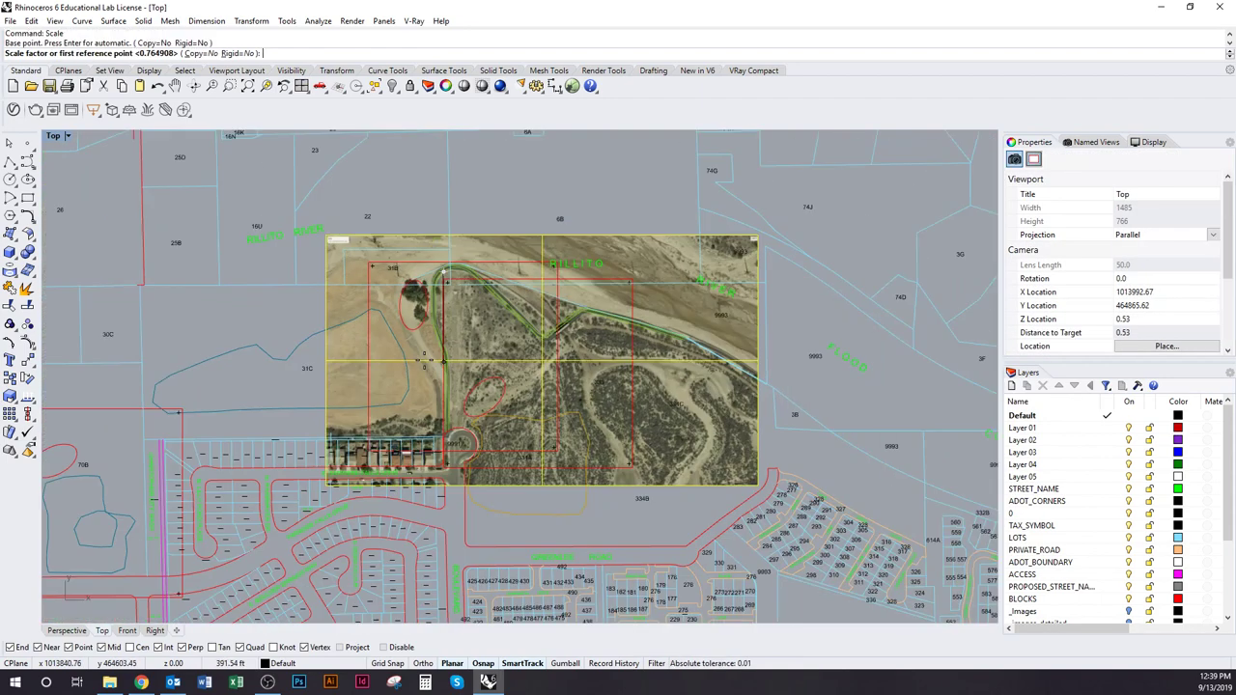
scroll(436, 462, up, 6)
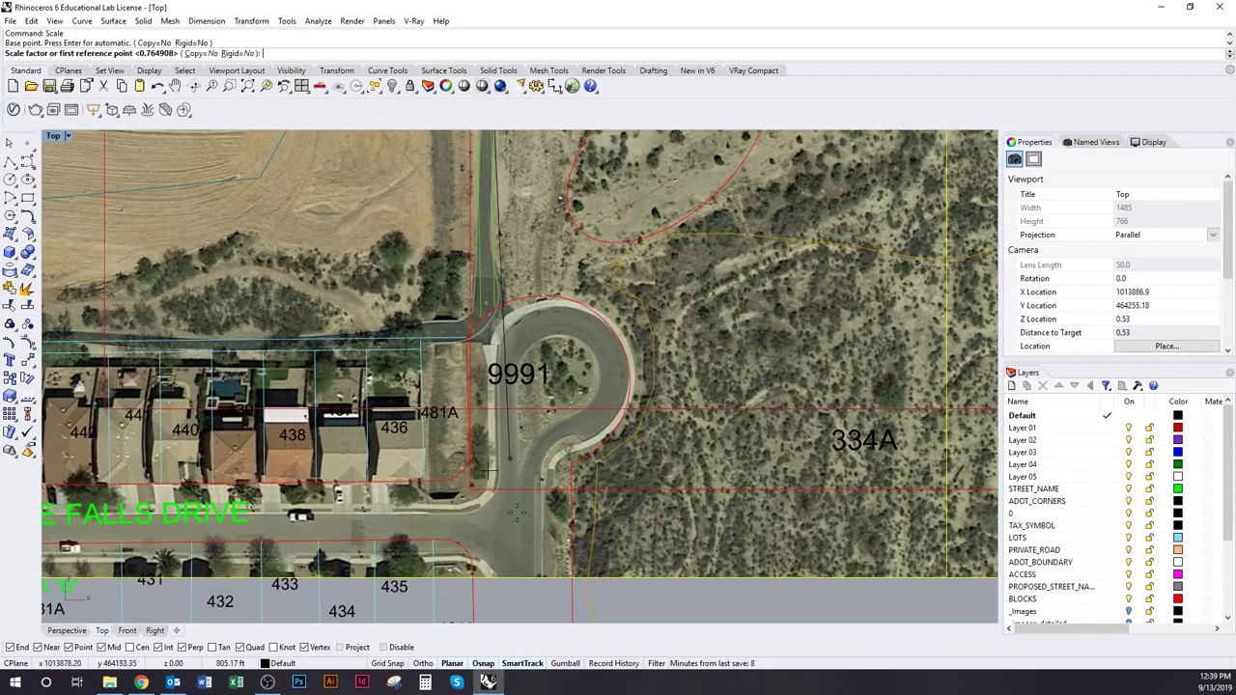
click(520, 552)
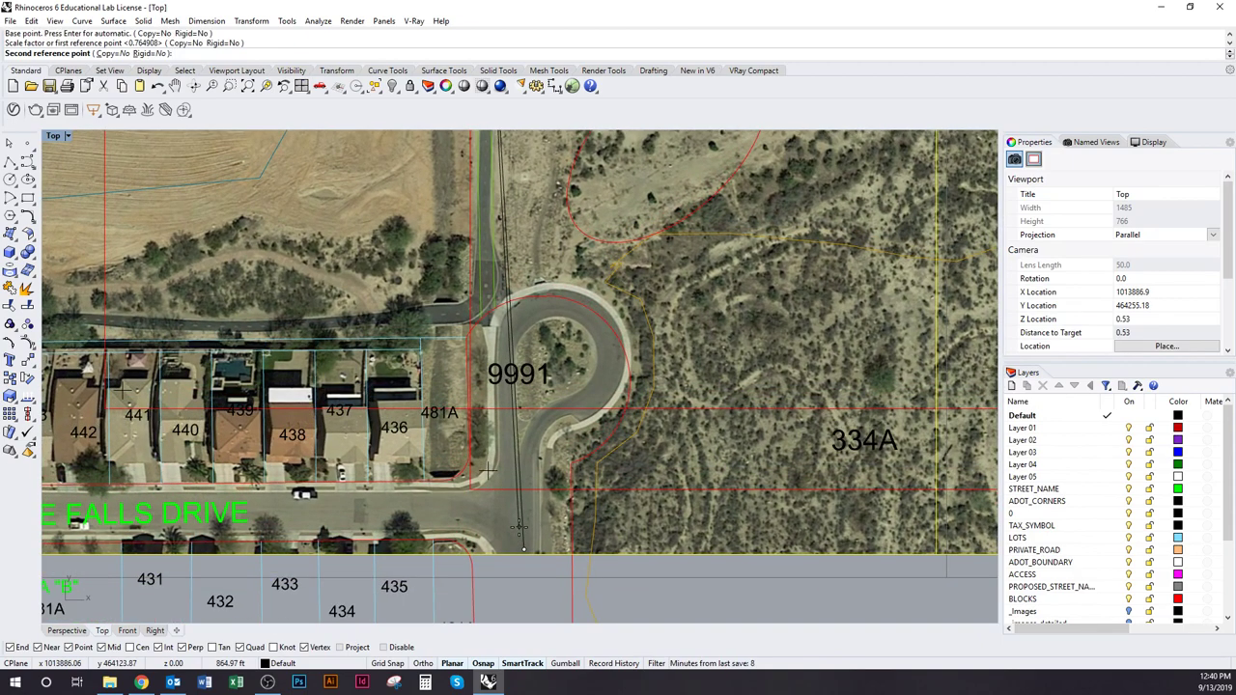
click(519, 526)
drag(554, 458, 541, 458)
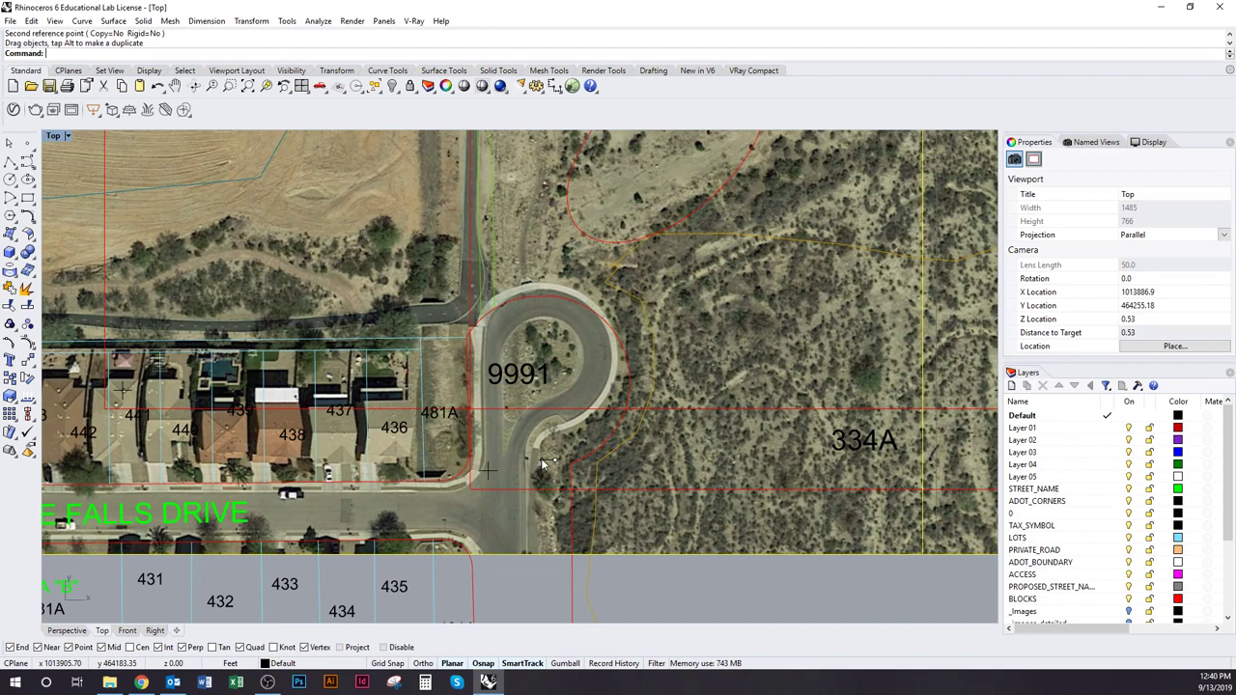
Deselect the picture and examine how its path, bridge and cul-de-sac line up with the green and red linework.
scroll(541, 457, down, 8)
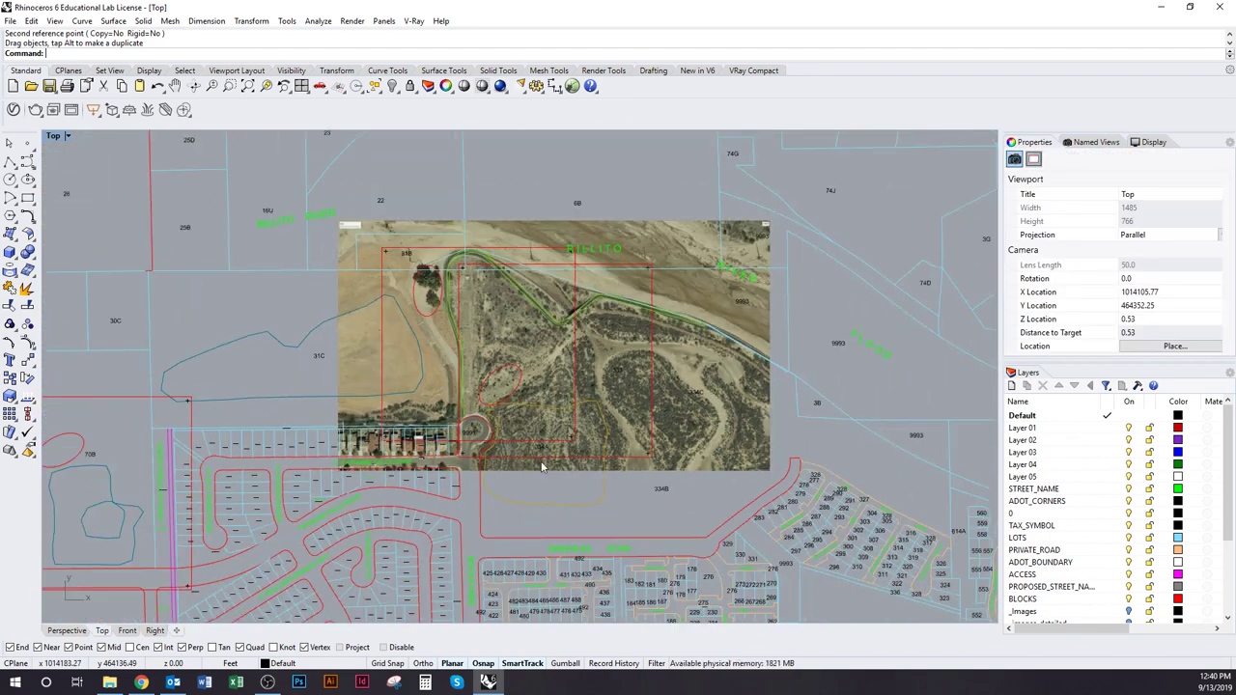
right_drag(541, 467, 507, 496)
right_drag(428, 434, 437, 398)
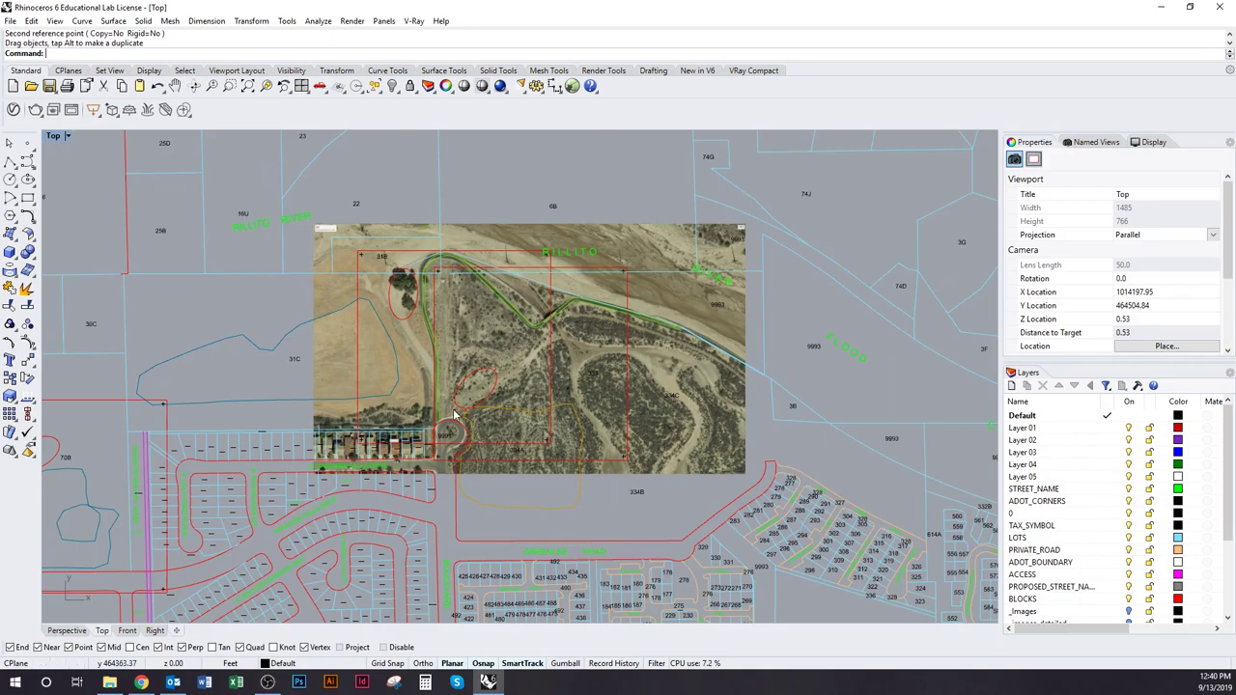
scroll(507, 360, up, 15)
right_drag(504, 343, 580, 435)
scroll(579, 434, down, 4)
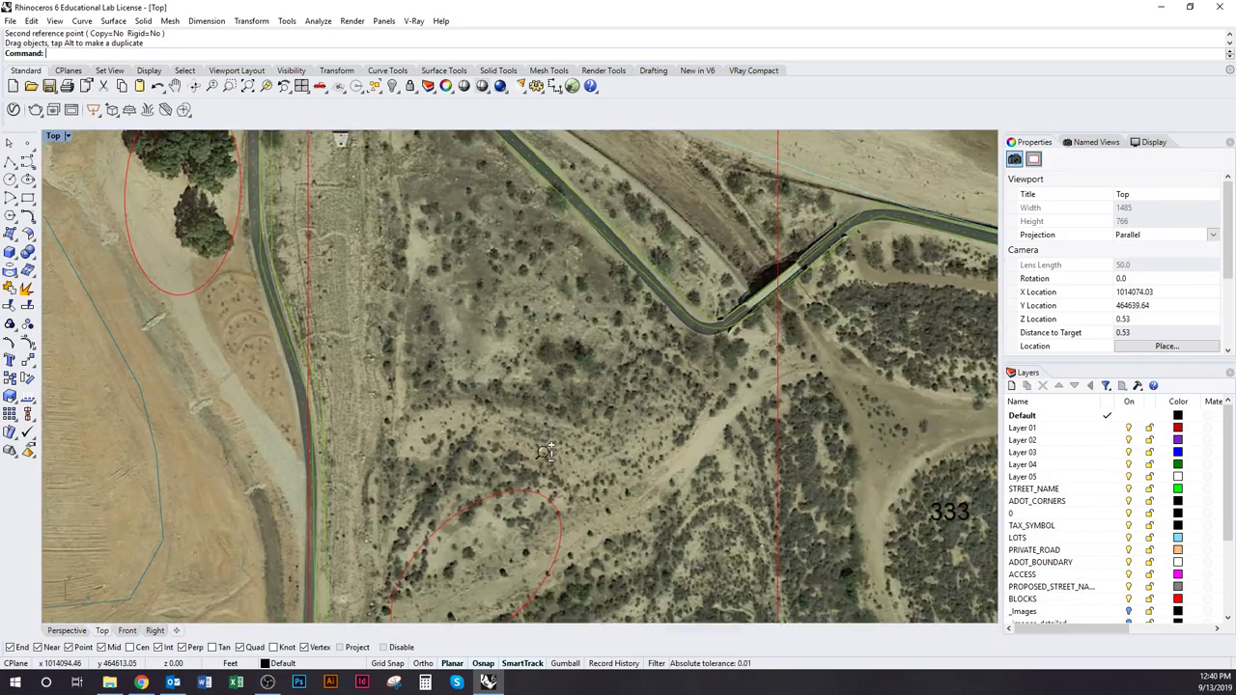
right_drag(439, 386, 449, 462)
right_drag(512, 349, 493, 196)
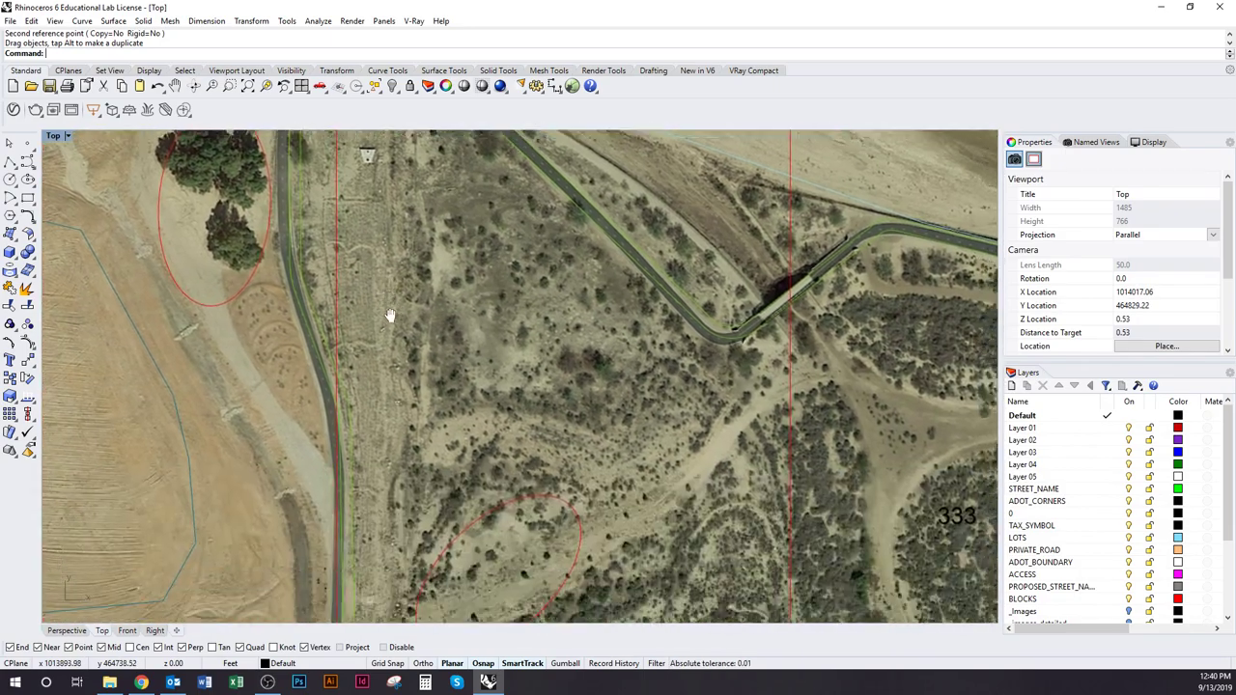
scroll(391, 338, down, 8)
right_drag(405, 399, 368, 446)
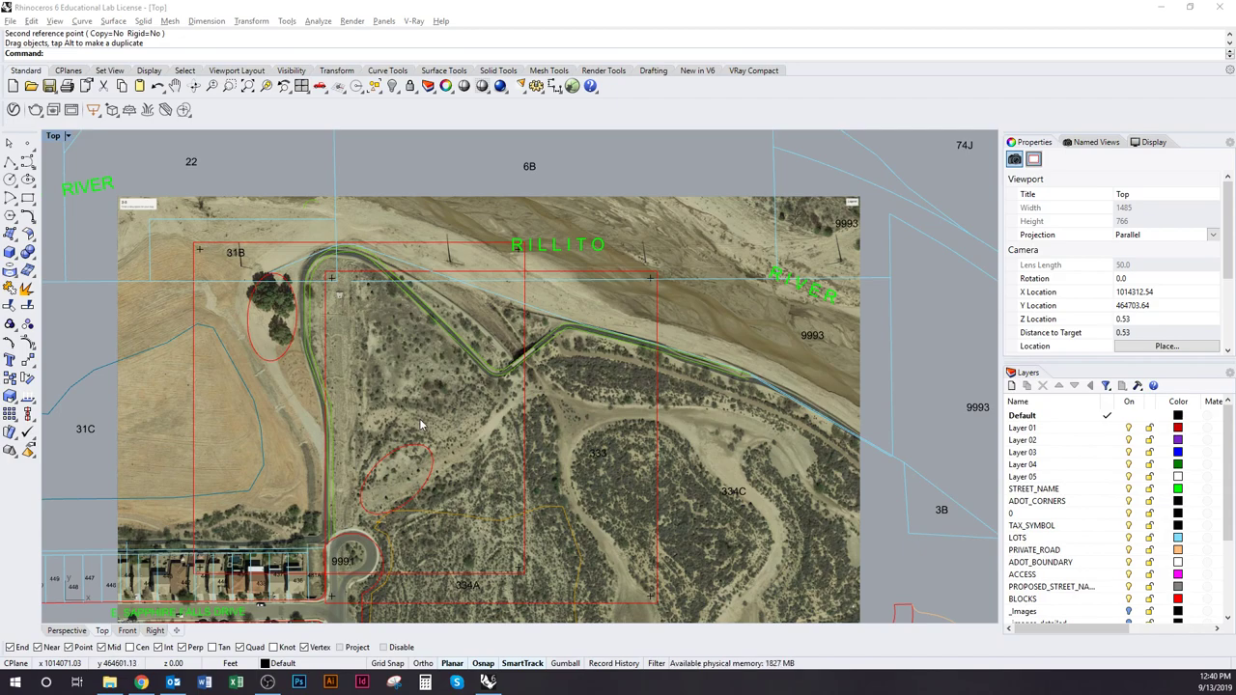
Switch to Google Maps in Chrome and examine the satellite view of the site around the path, bridge and cul-de-sac.
key(alt+Tab)
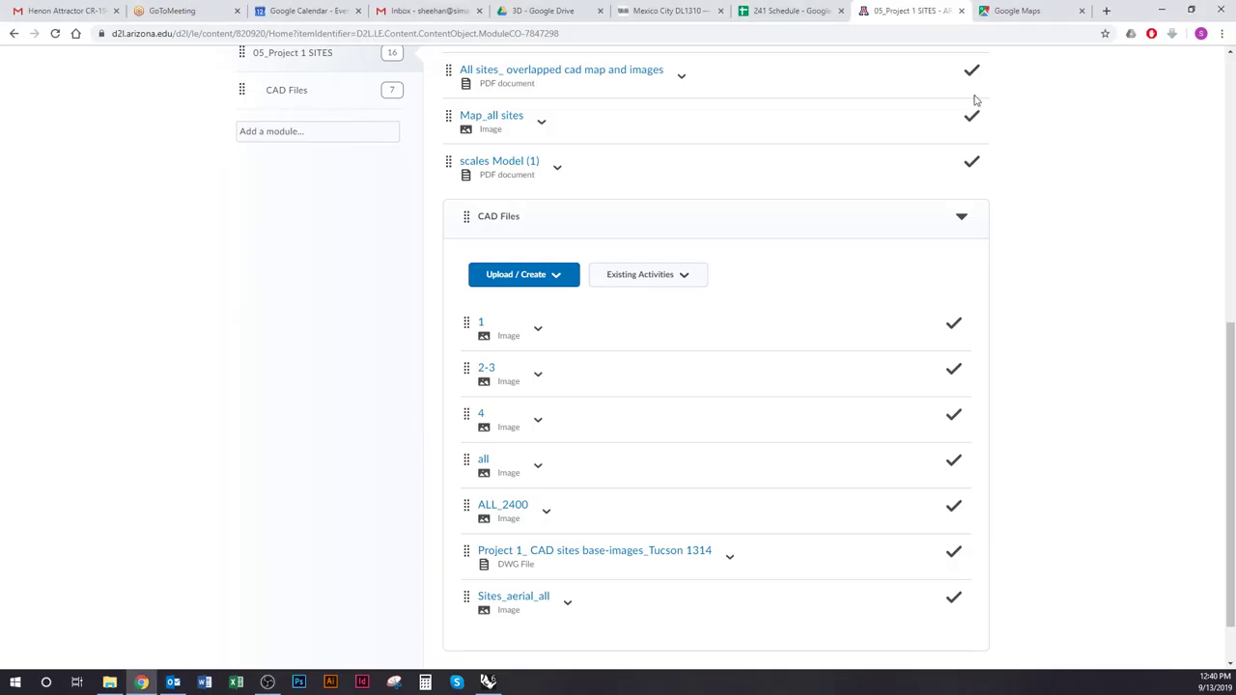
click(1011, 11)
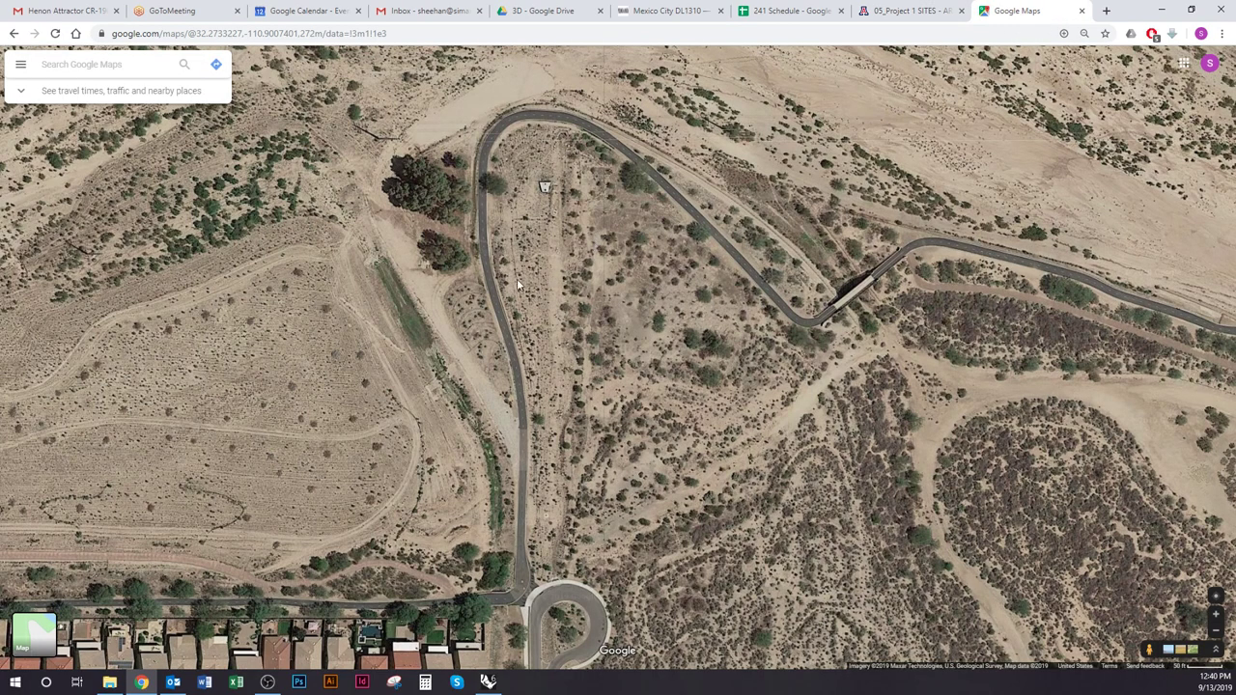
scroll(514, 399, down, 5)
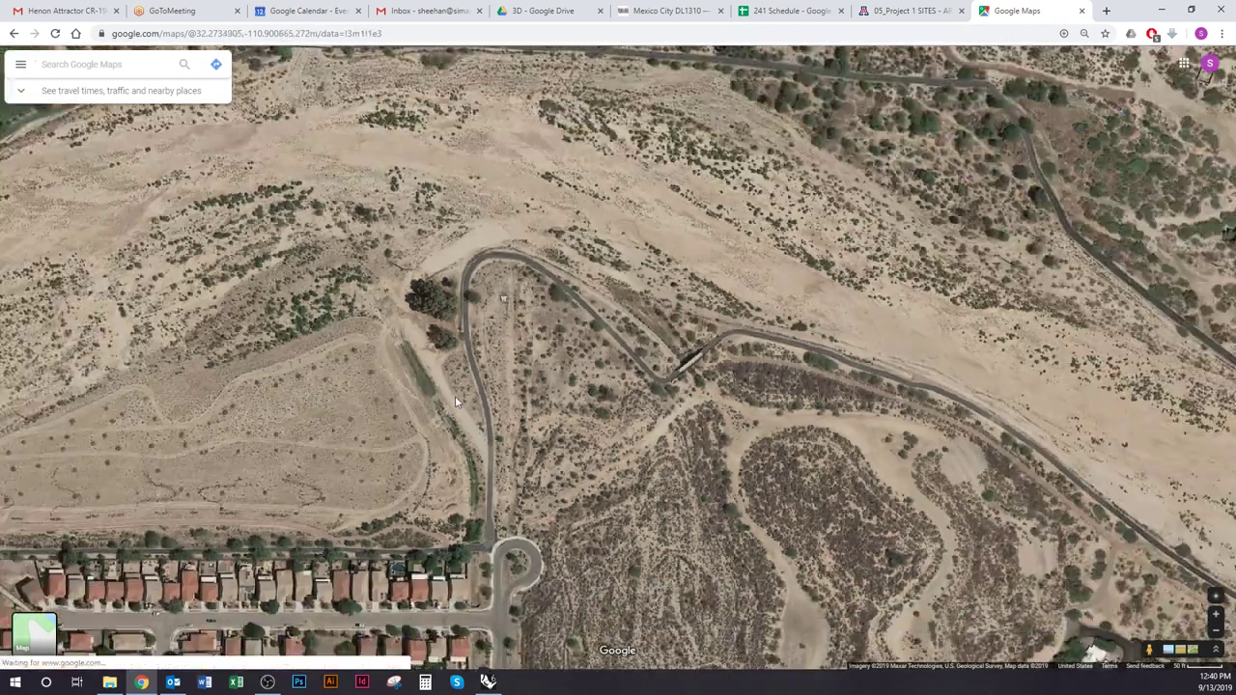
scroll(534, 328, up, 4)
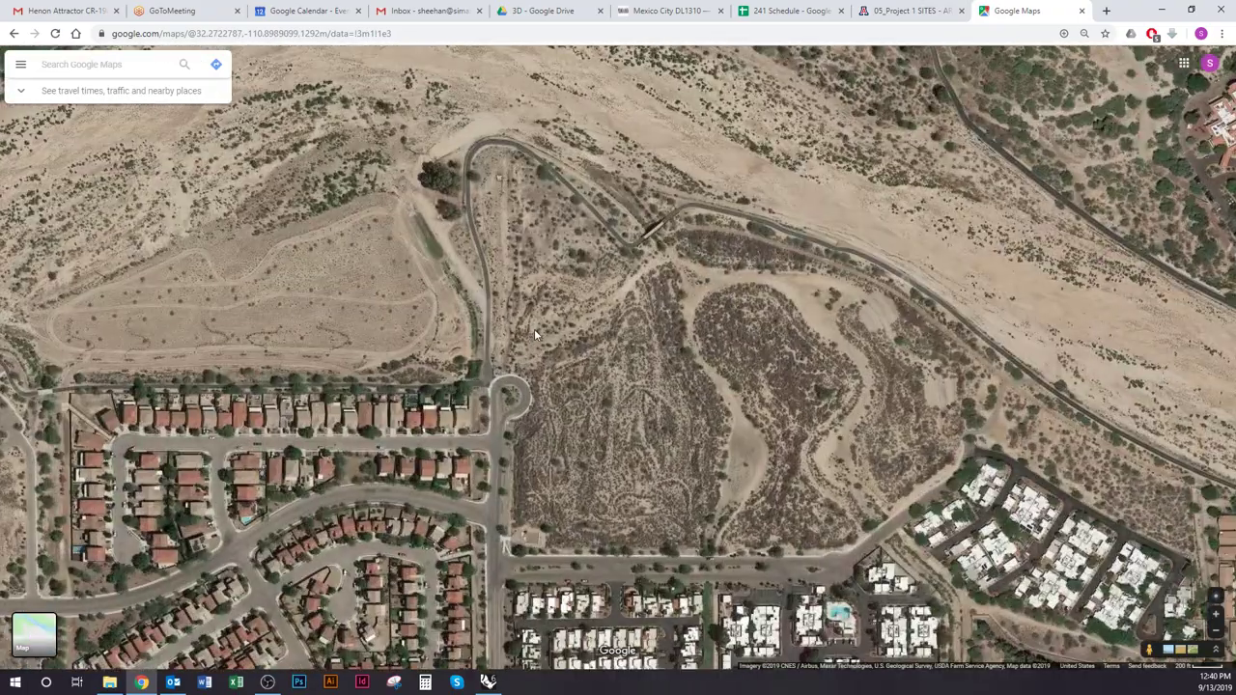
scroll(522, 265, up, 3)
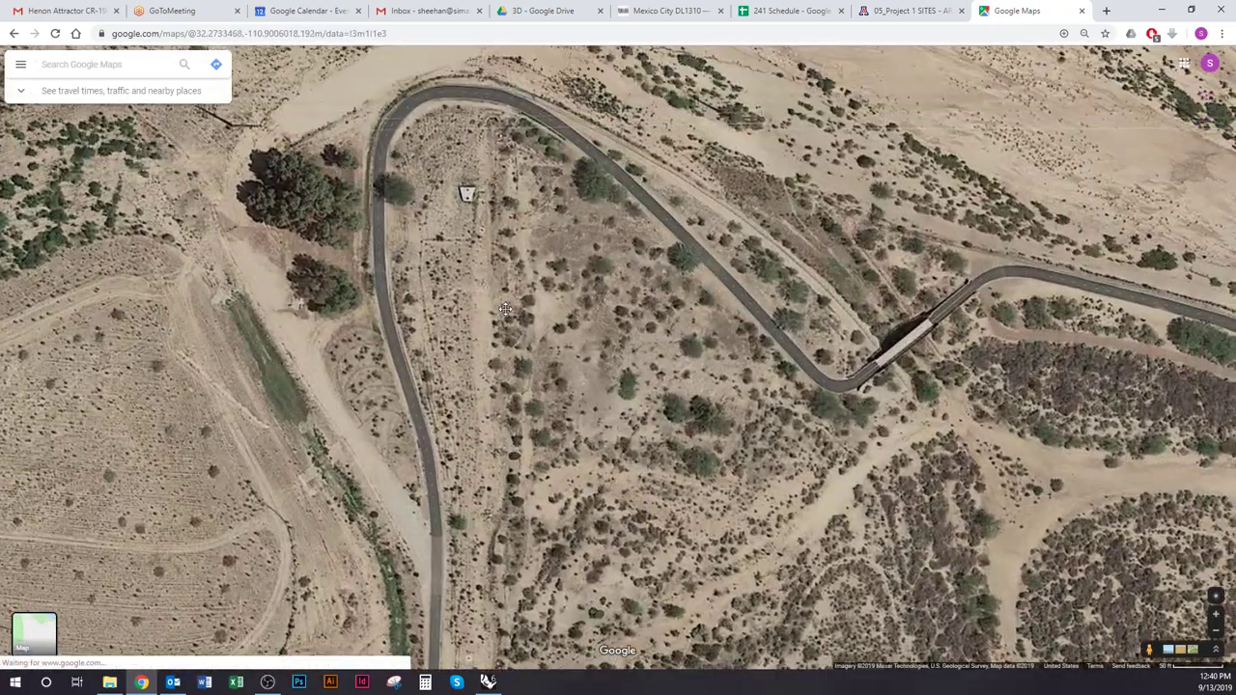
drag(505, 308, 497, 328)
scroll(497, 322, up, 1)
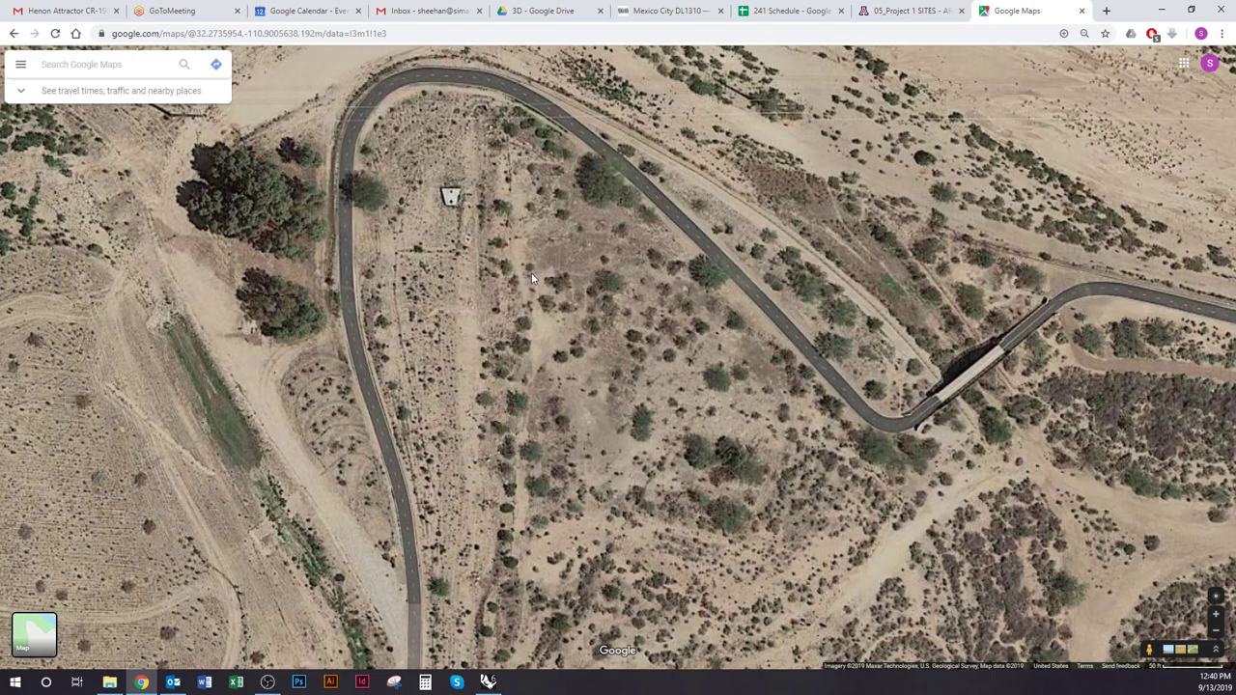
drag(532, 270, 478, 352)
scroll(480, 353, up, 1)
drag(529, 403, 509, 395)
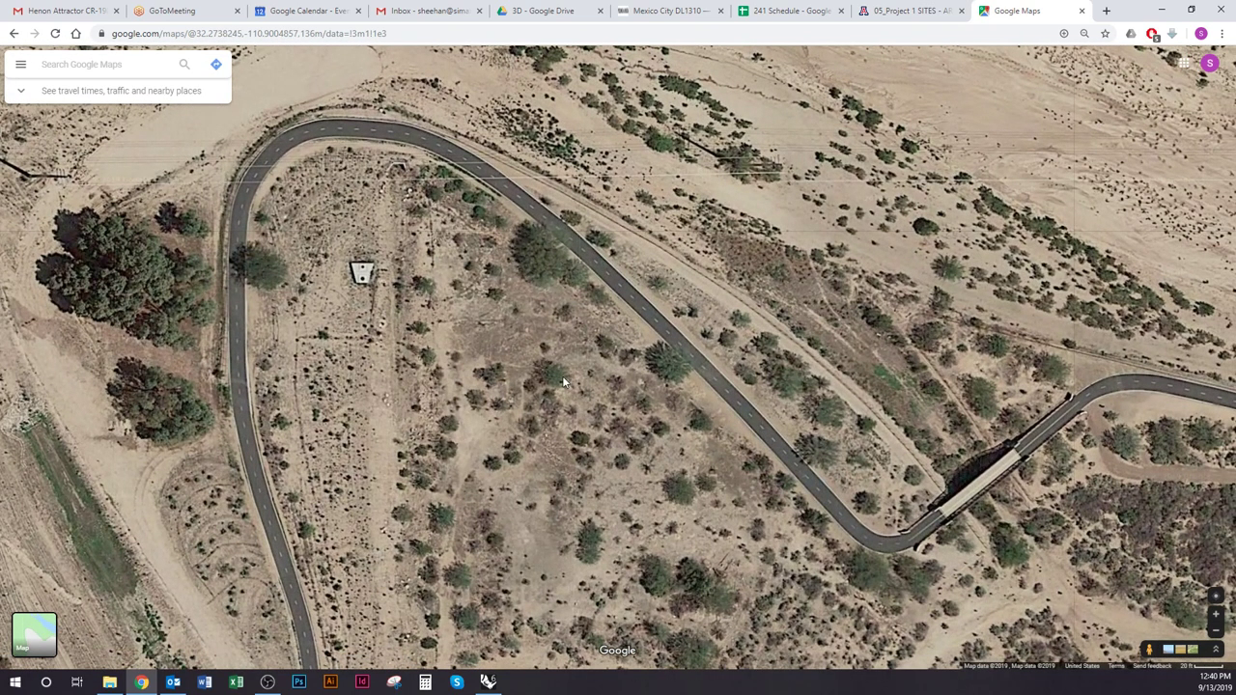
Reload Google Maps in its default view from maps.google.com.
click(21, 65)
click(318, 239)
click(633, 34)
text(maps)
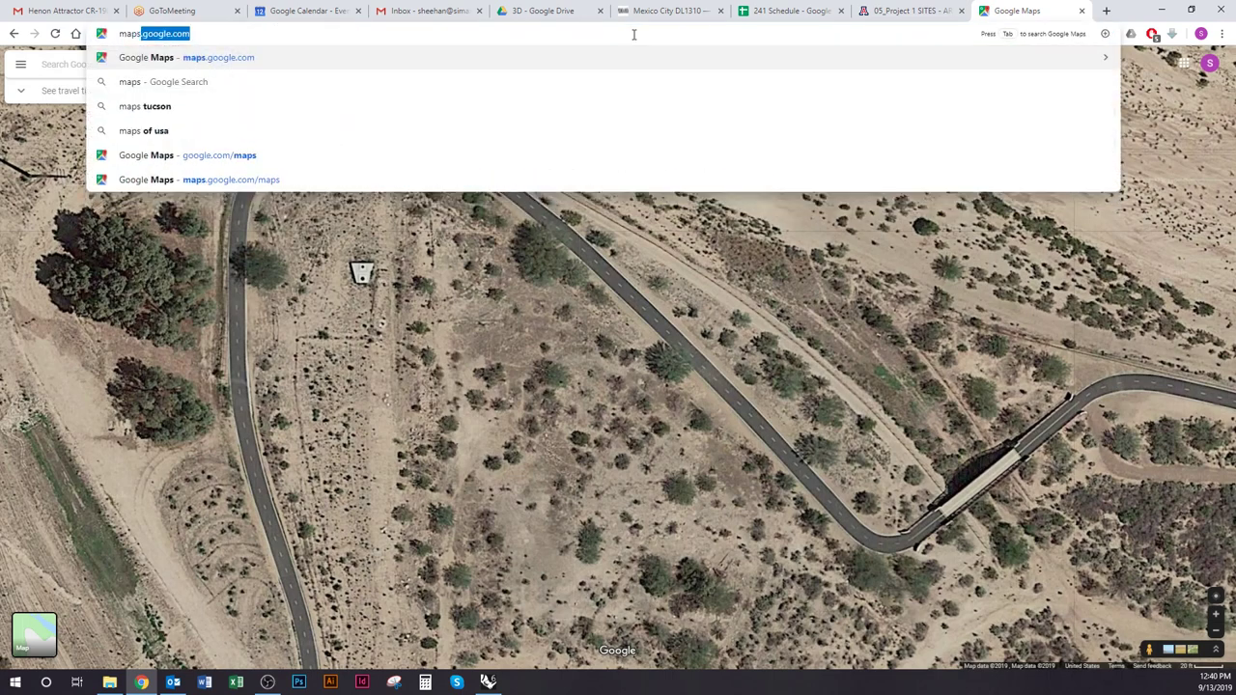
text(.google.com)
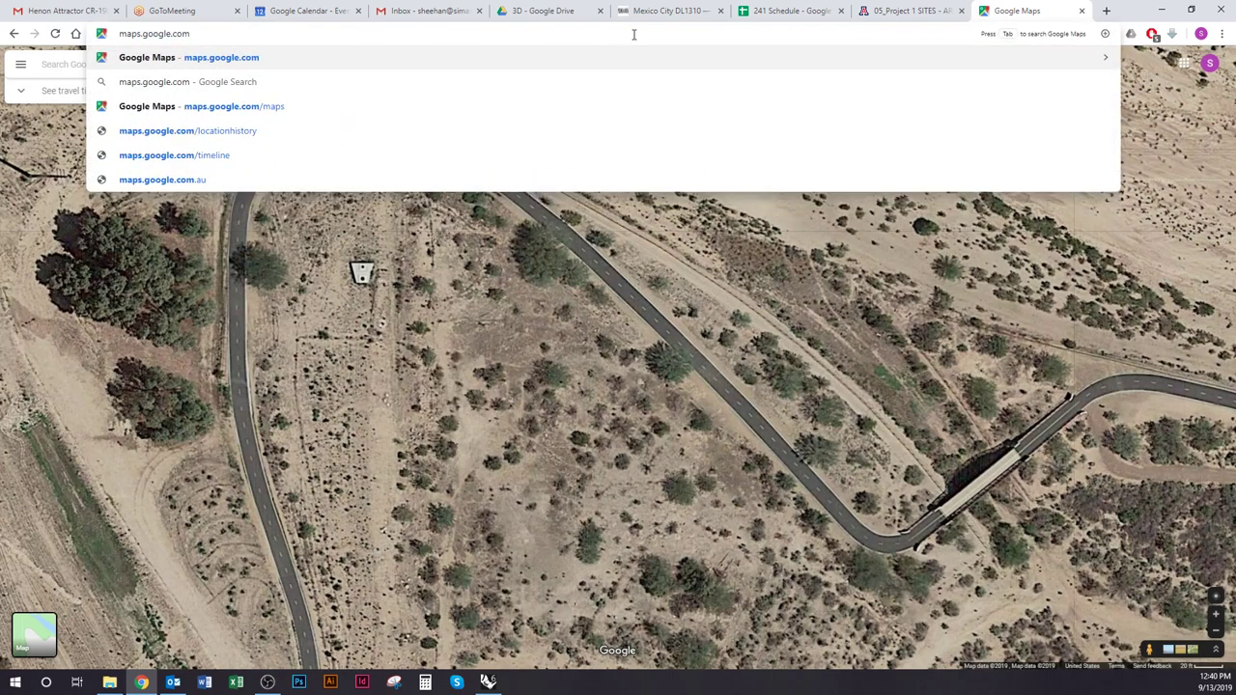
key(Return)
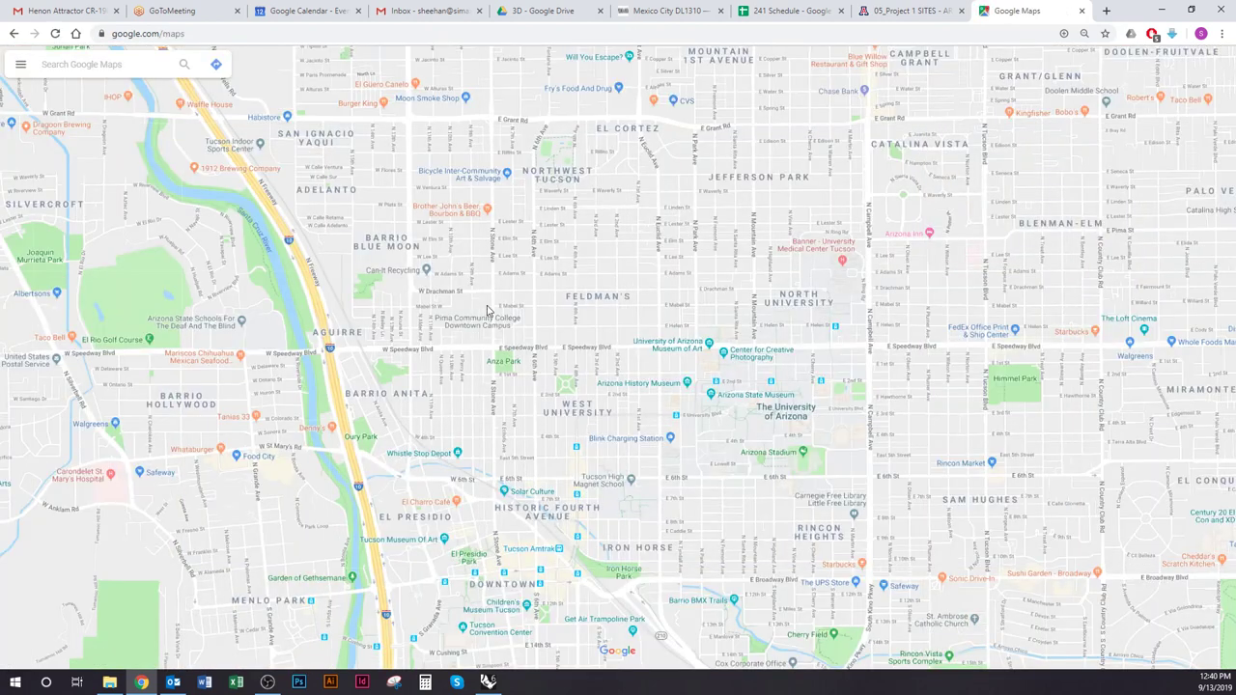
Locate the site on the map along the Rillito River near Columbus Blvd and show it as satellite imagery.
scroll(492, 328, down, 3)
scroll(493, 328, down, 1)
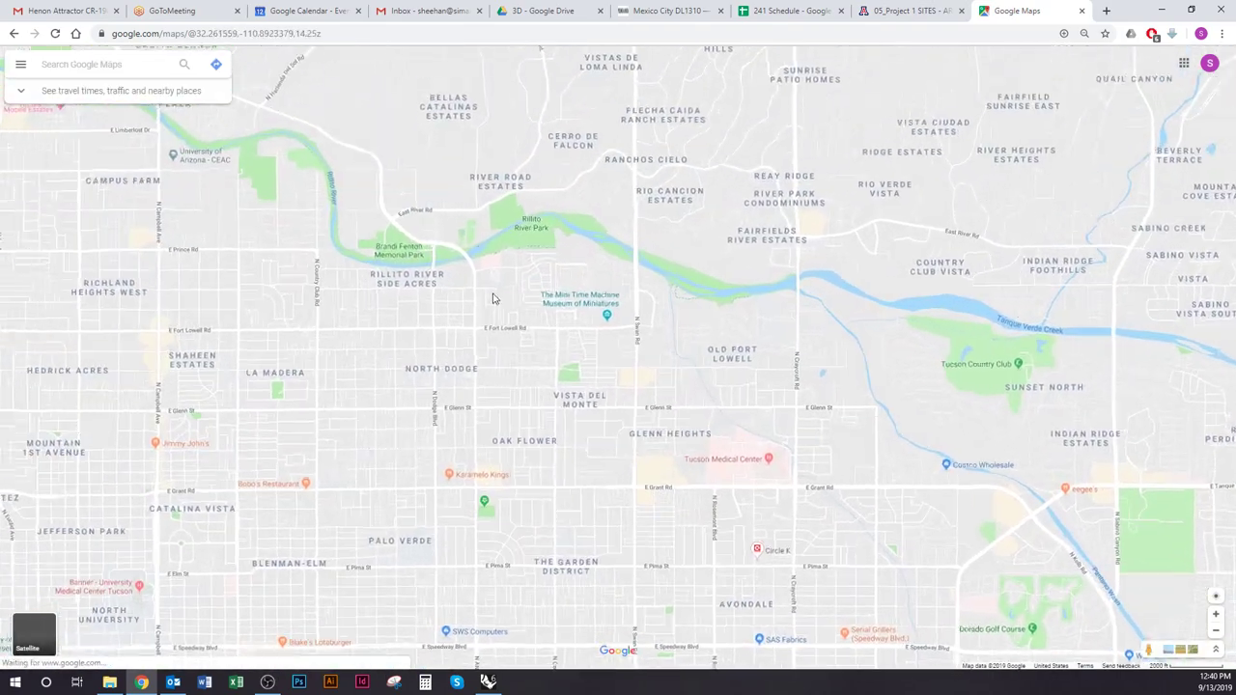
scroll(546, 211, up, 3)
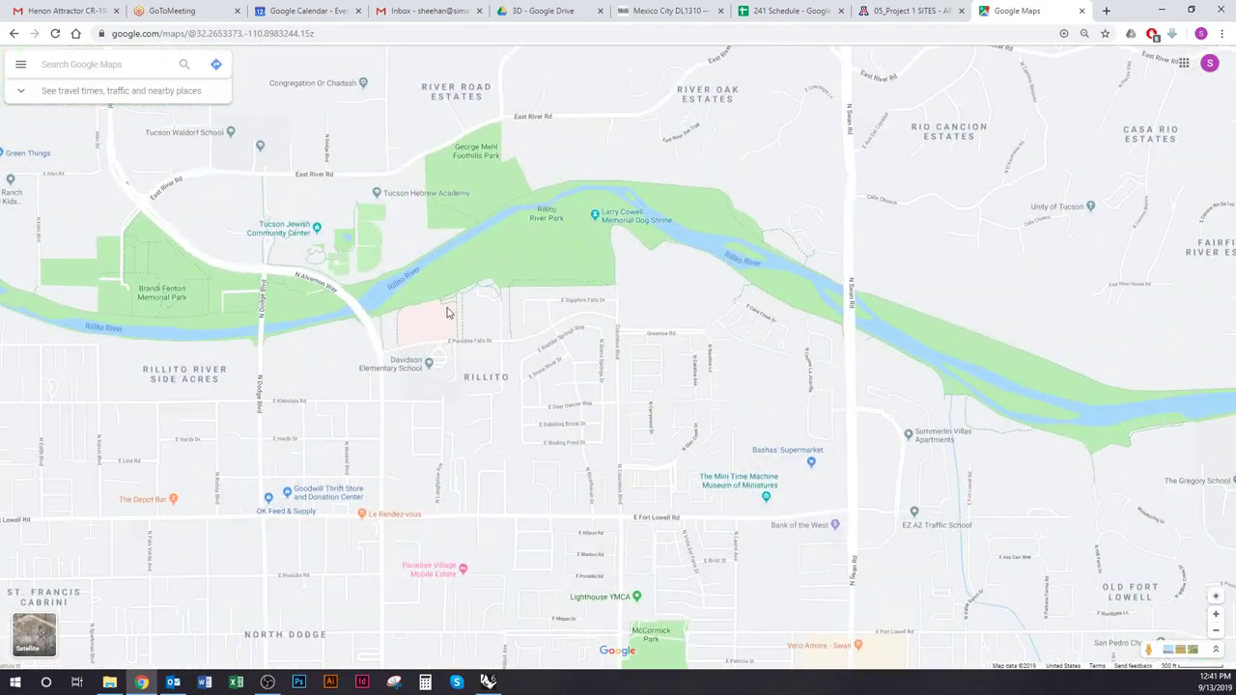
drag(484, 302, 509, 308)
scroll(505, 308, up, 3)
scroll(519, 282, up, 2)
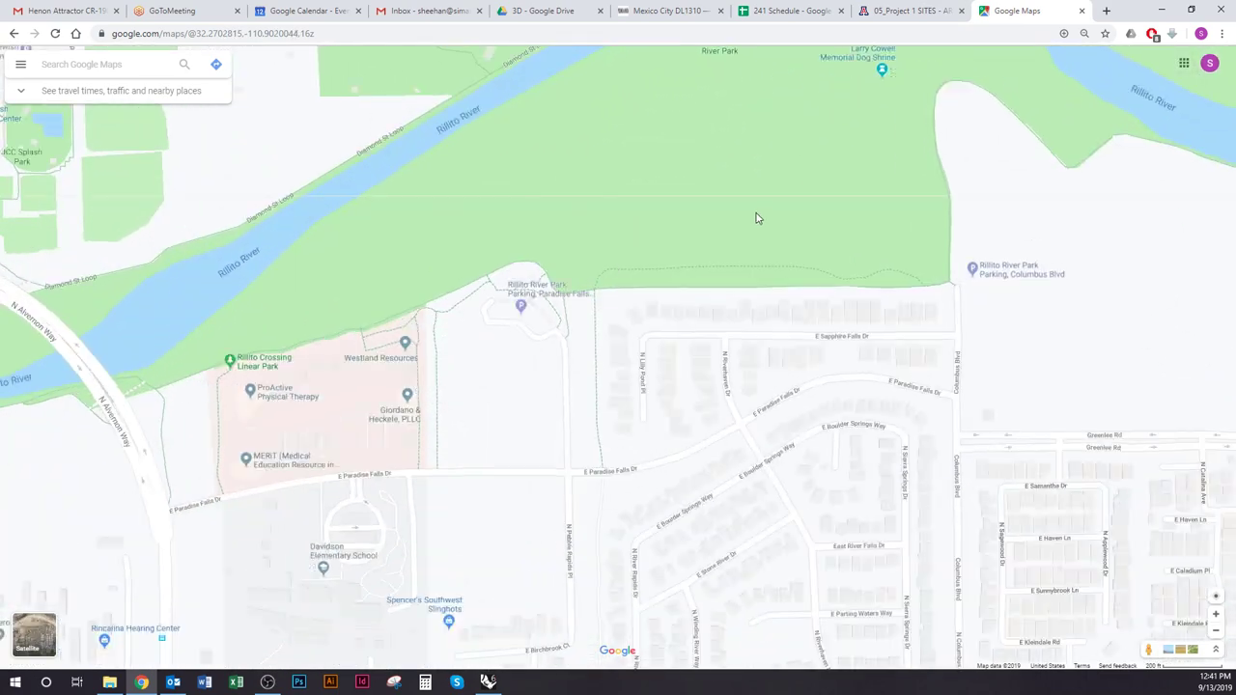
drag(756, 218, 410, 345)
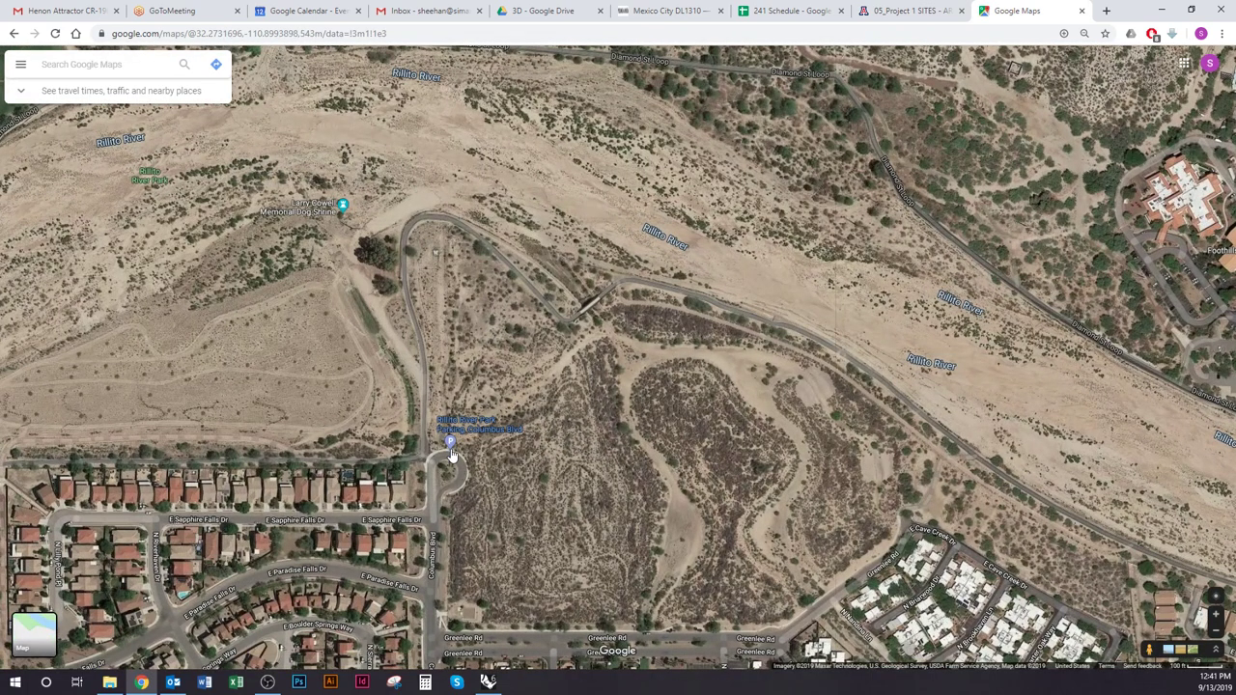
Turn off the labels on the satellite imagery around the cul-de-sac and path.
mouse_move(451, 453)
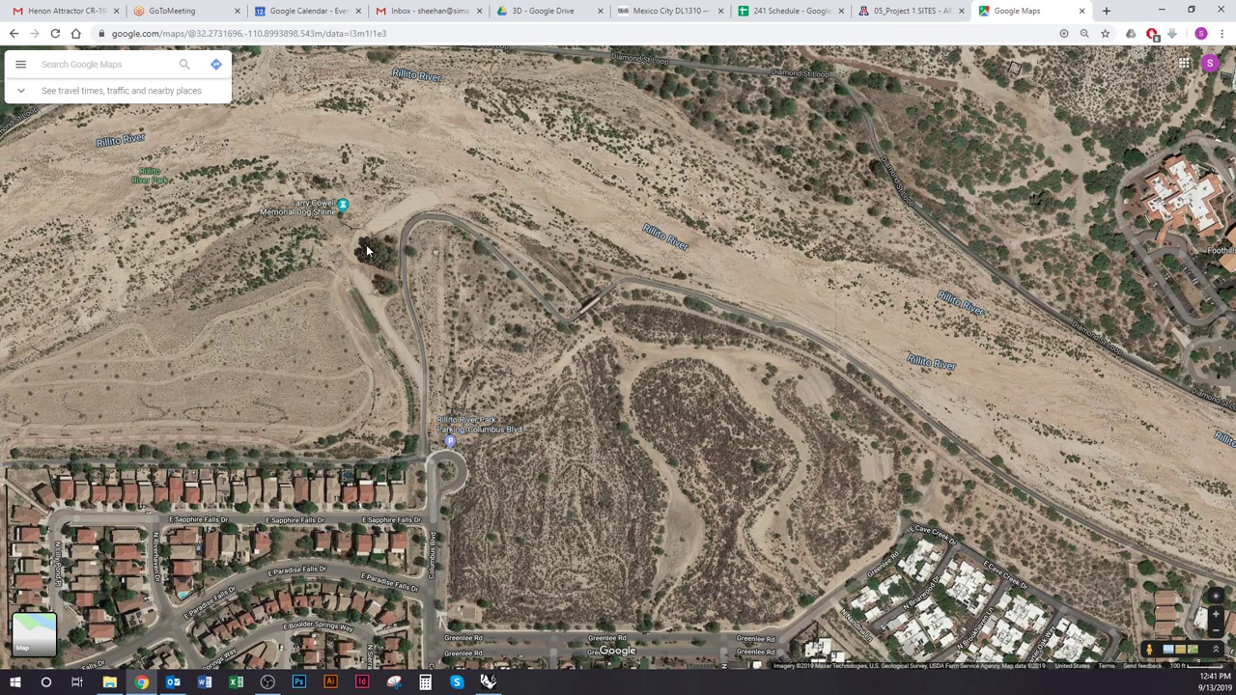
drag(401, 342, 413, 345)
drag(531, 469, 513, 451)
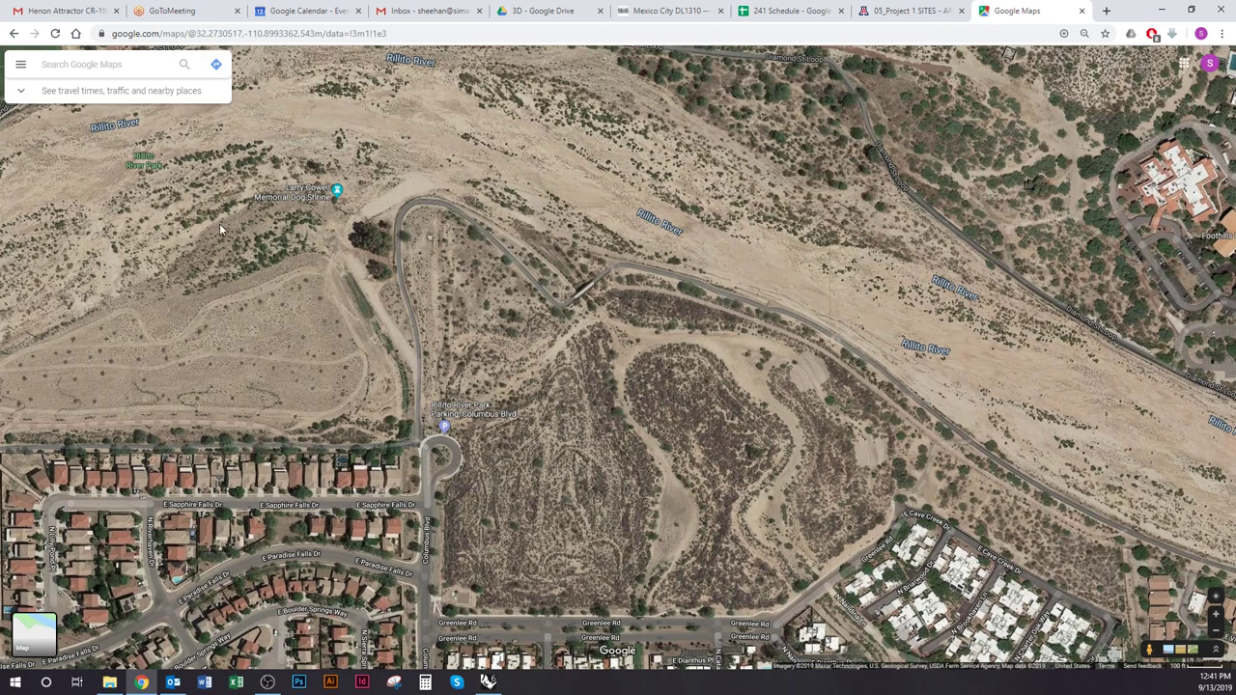
click(21, 68)
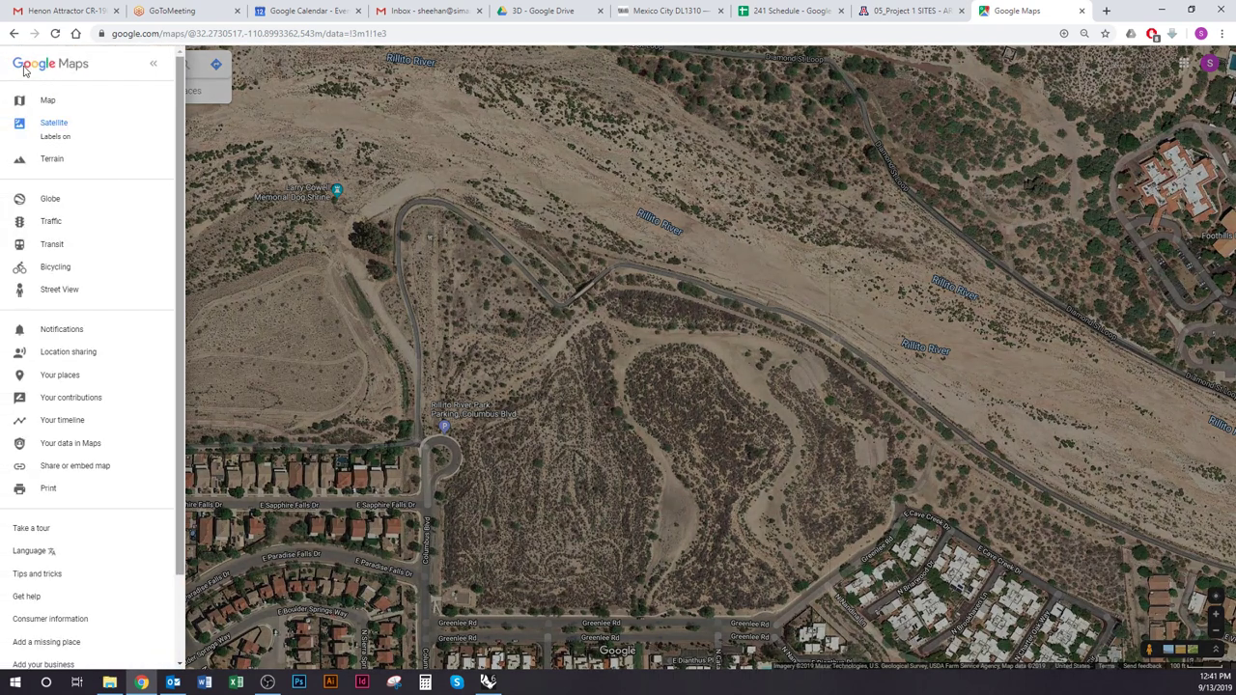
click(58, 139)
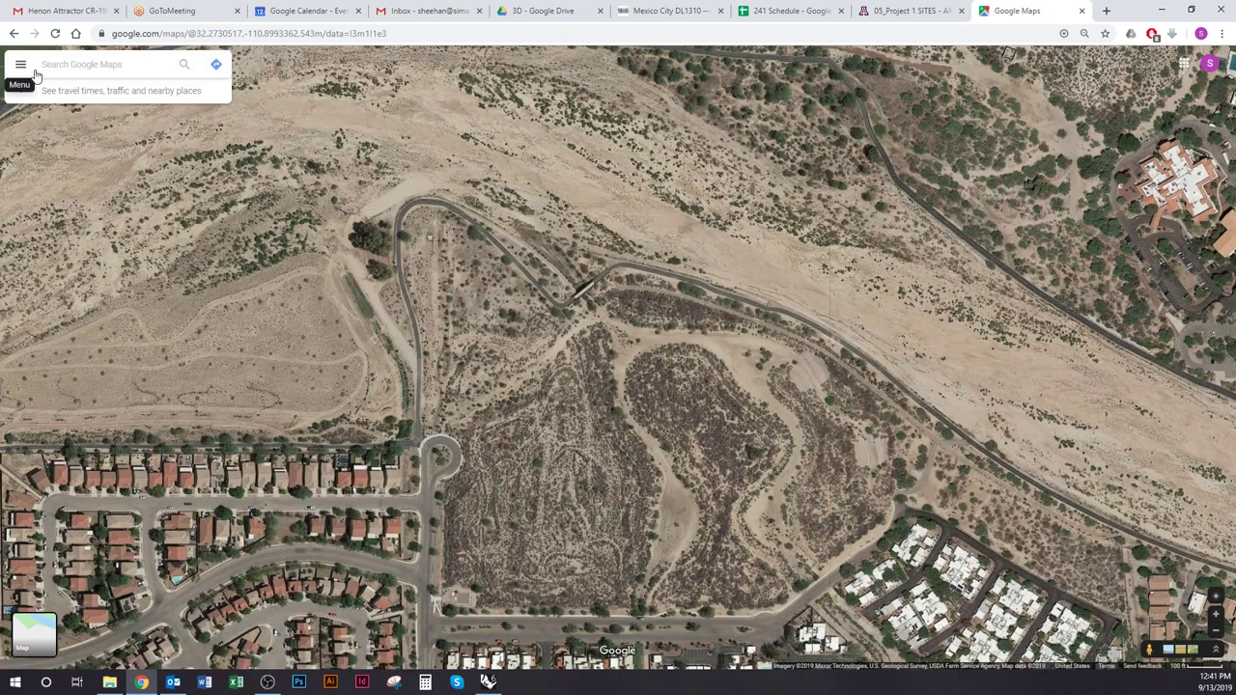
click(33, 69)
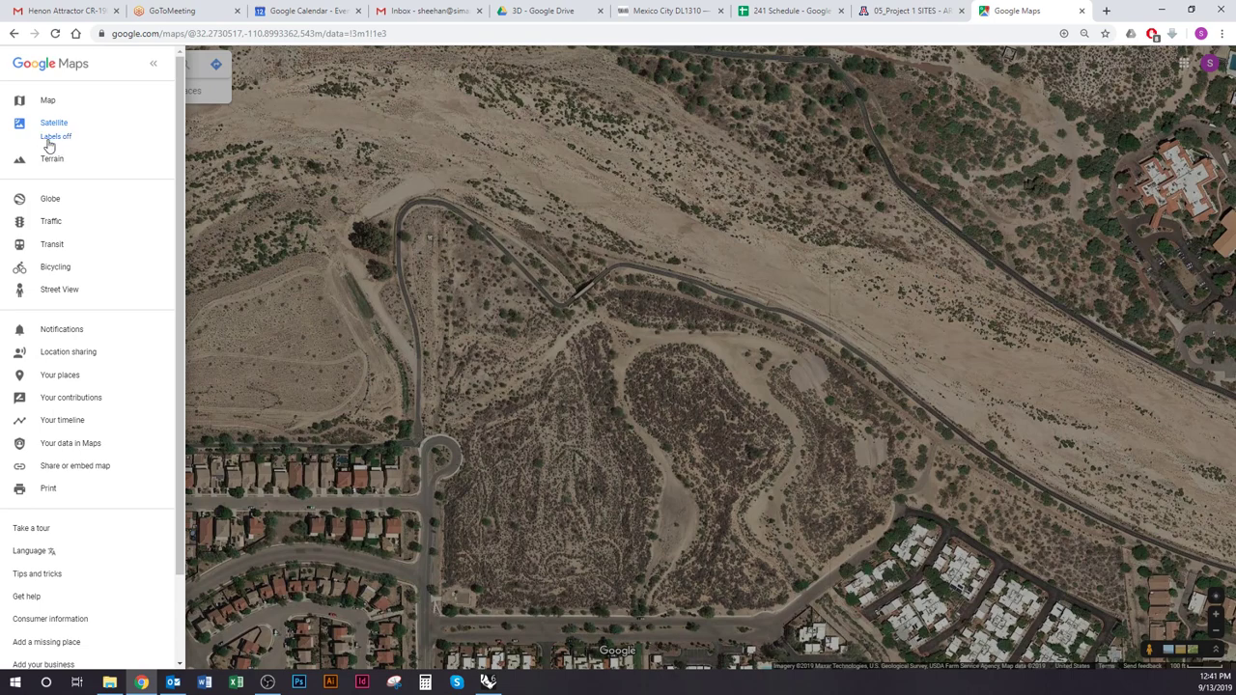
click(331, 223)
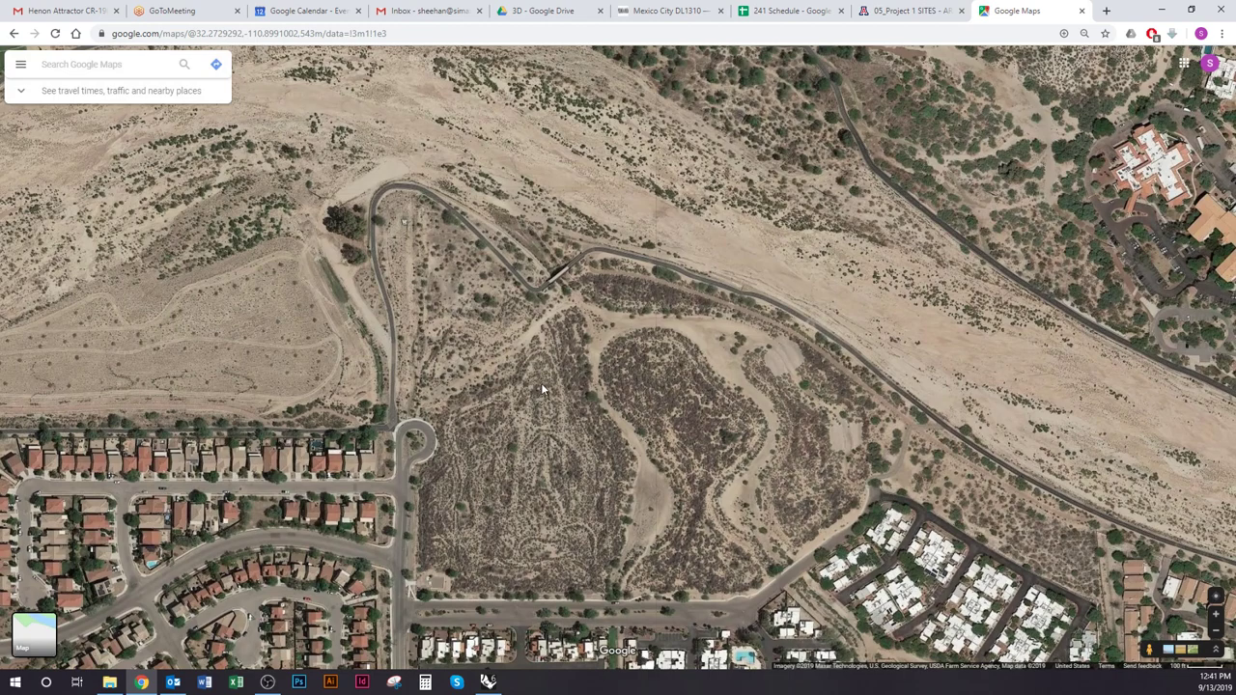
Frame the path loop and bridge closely in the satellite view and open the Snipping Tool.
scroll(454, 224, up, 5)
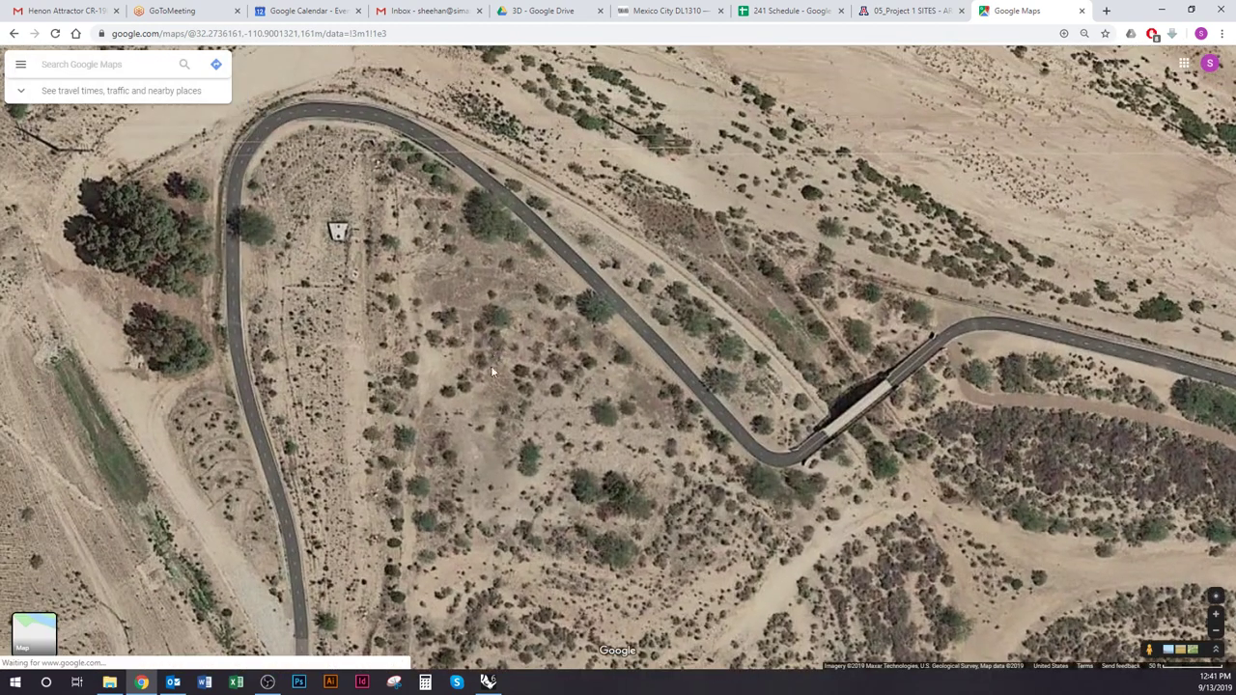
drag(518, 420, 533, 444)
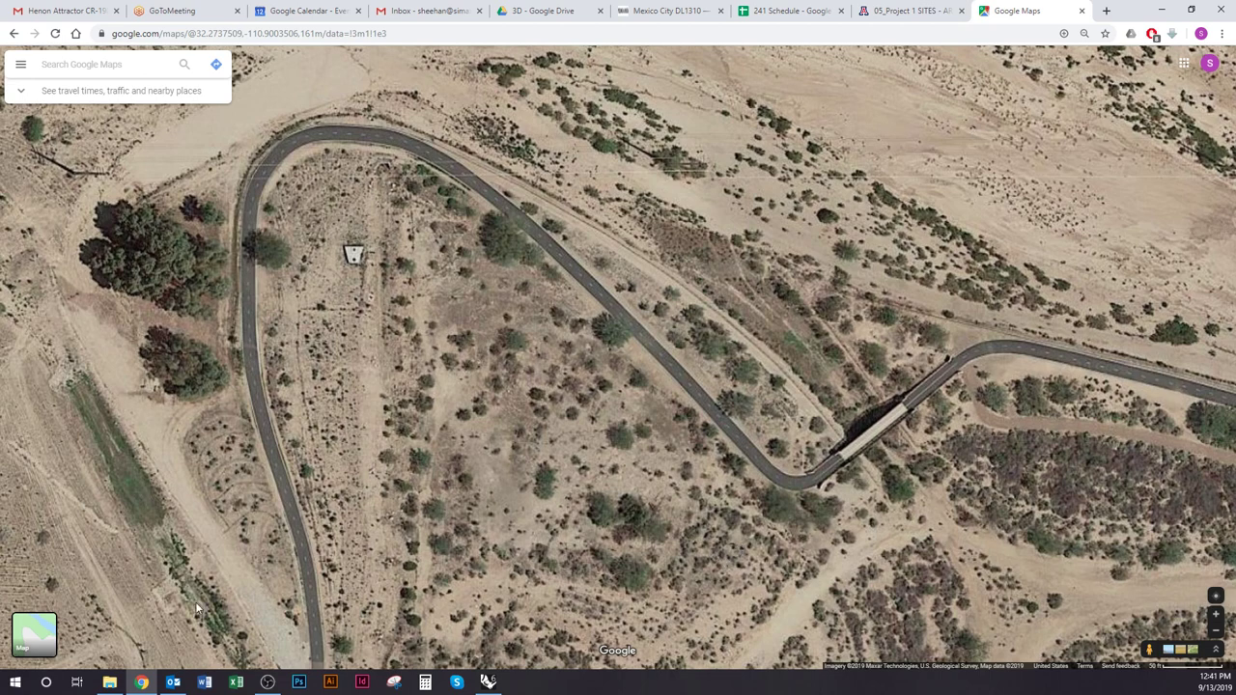
click(16, 682)
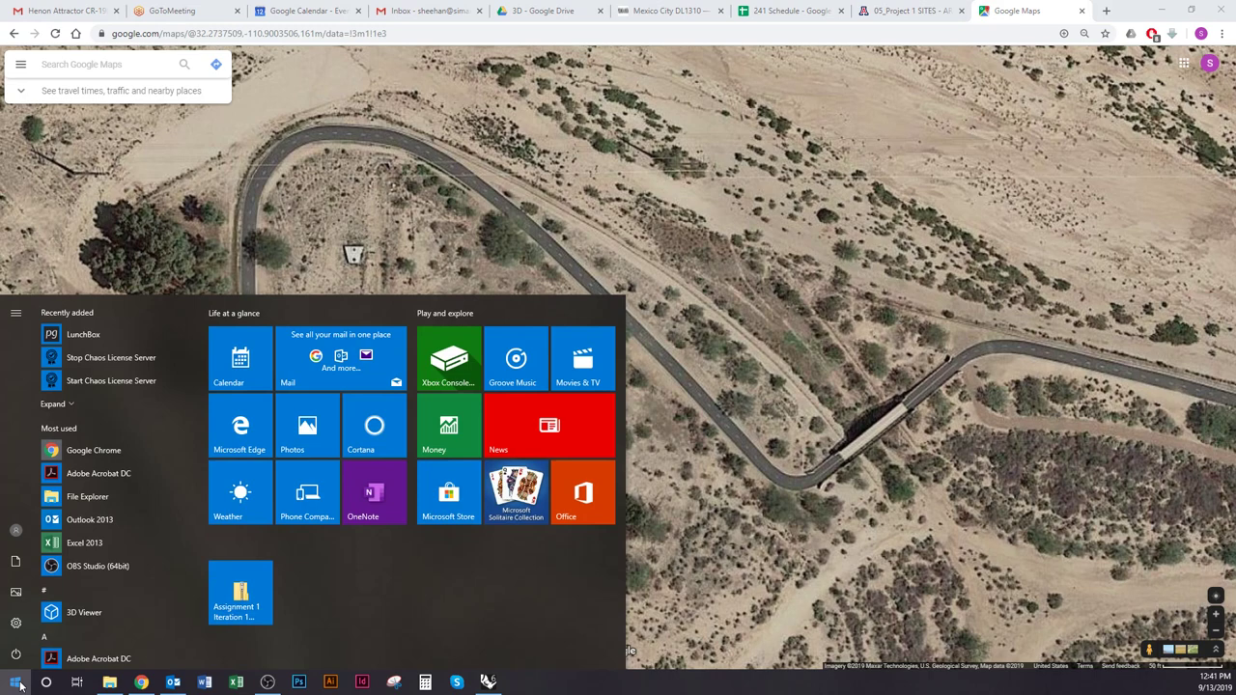
text(snipping)
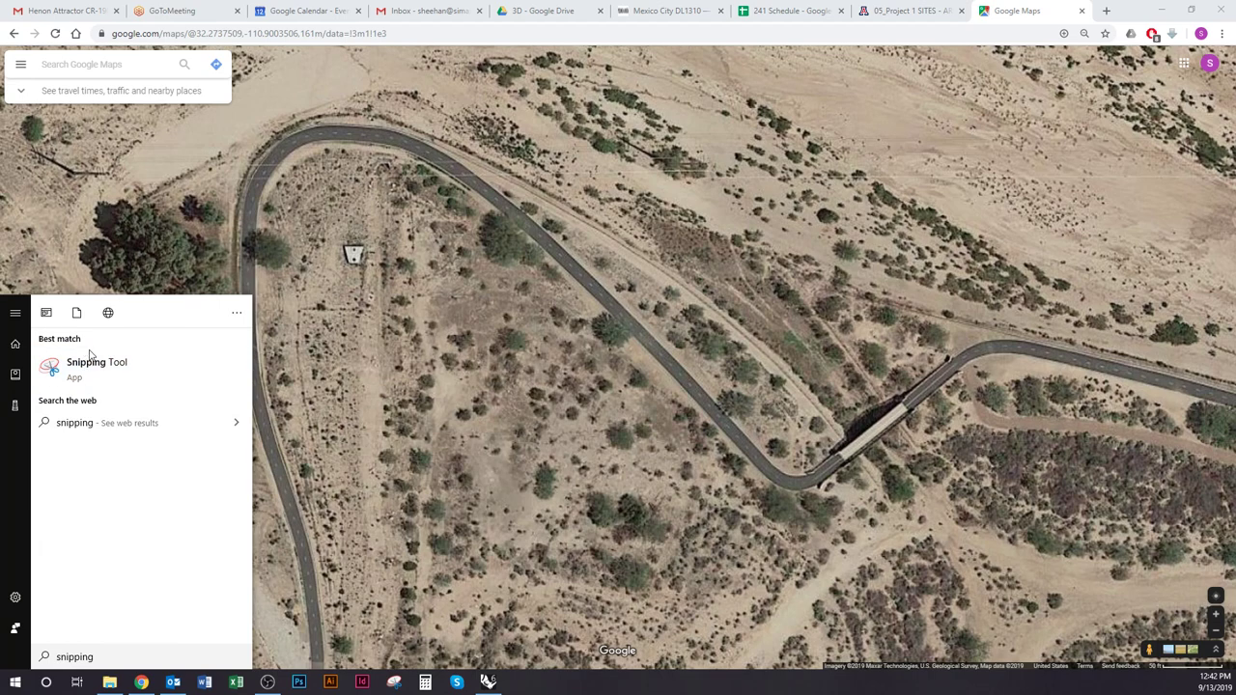
click(88, 355)
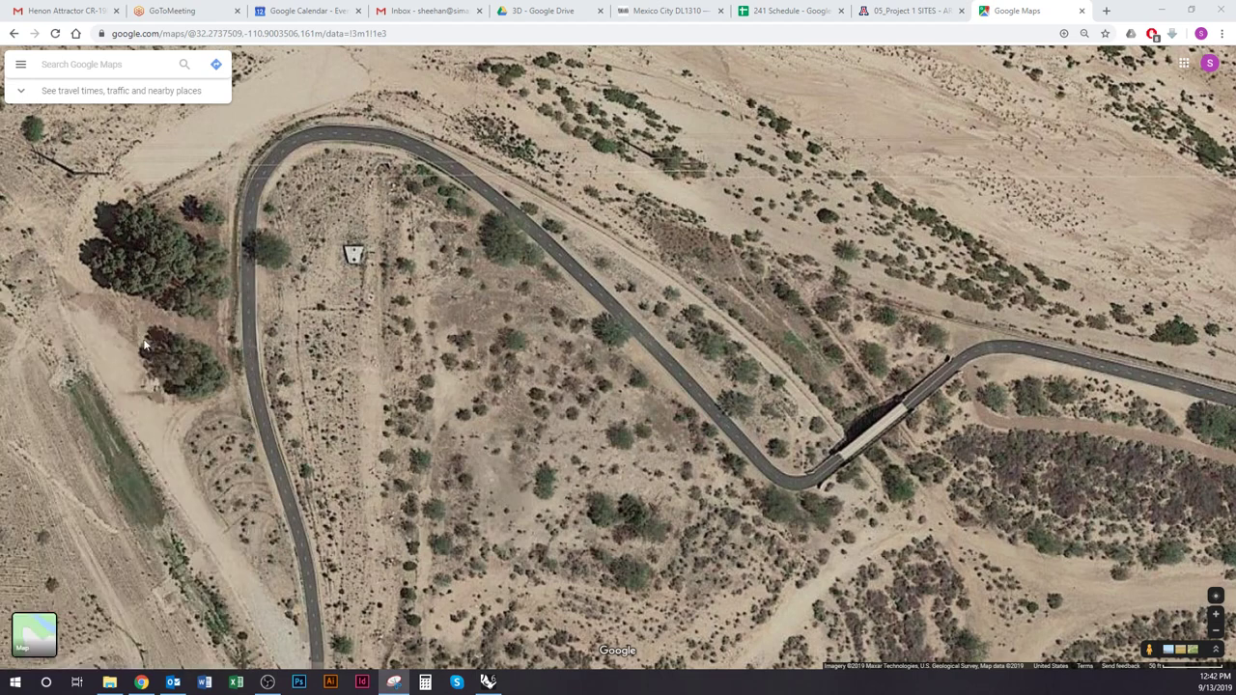
Capture a new rectangular snip of the satellite map covering the whole path loop and bridge.
drag(242, 207, 111, 61)
click(27, 78)
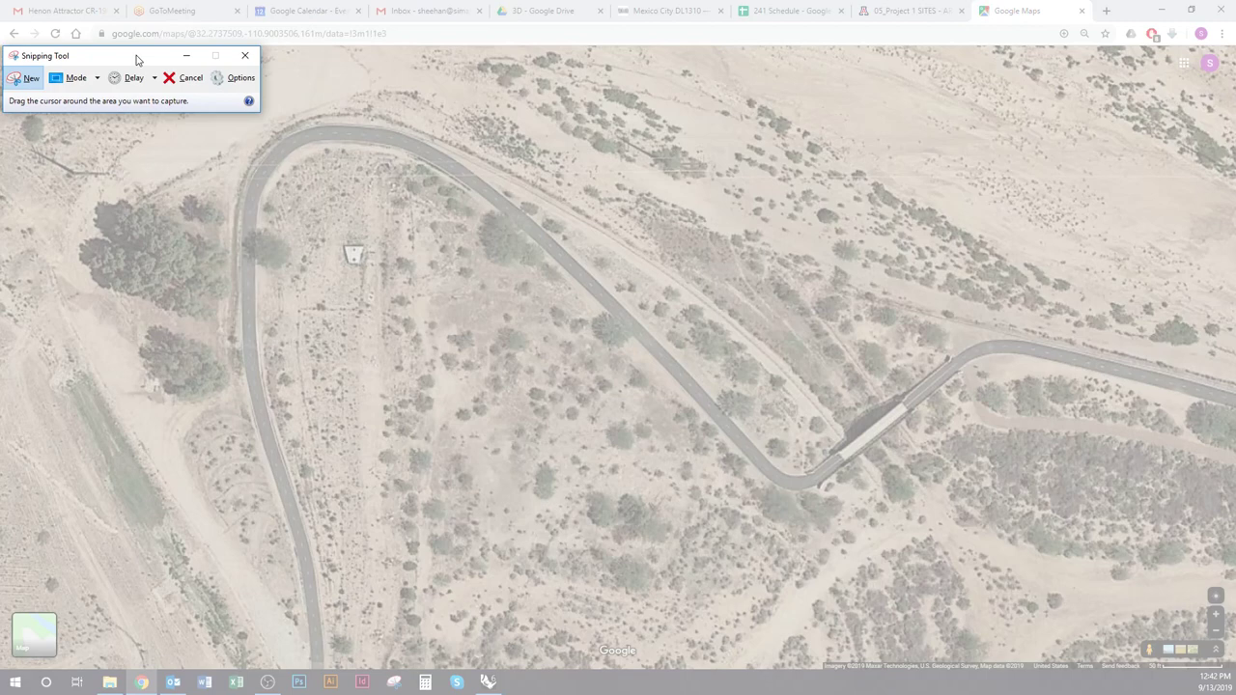
drag(138, 57, 149, 198)
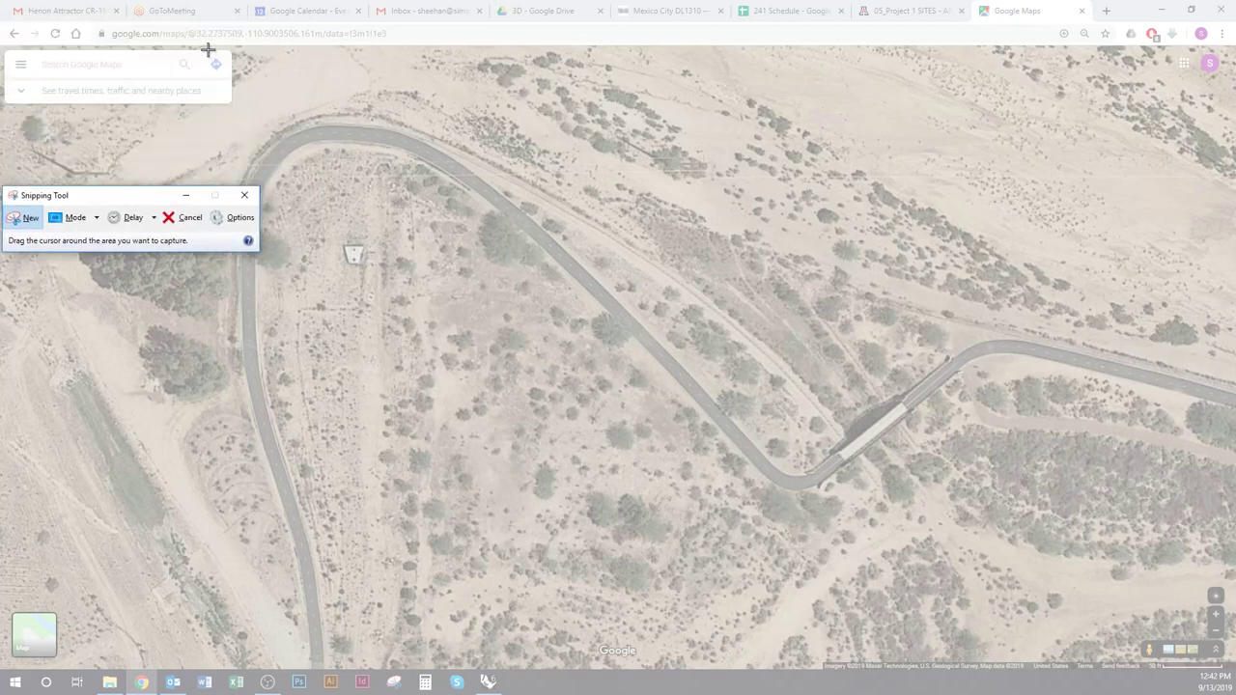
drag(206, 47, 1230, 668)
Check the snip and save it as Capture.JPG in the Downloads folder.
scroll(298, 310, down, 2)
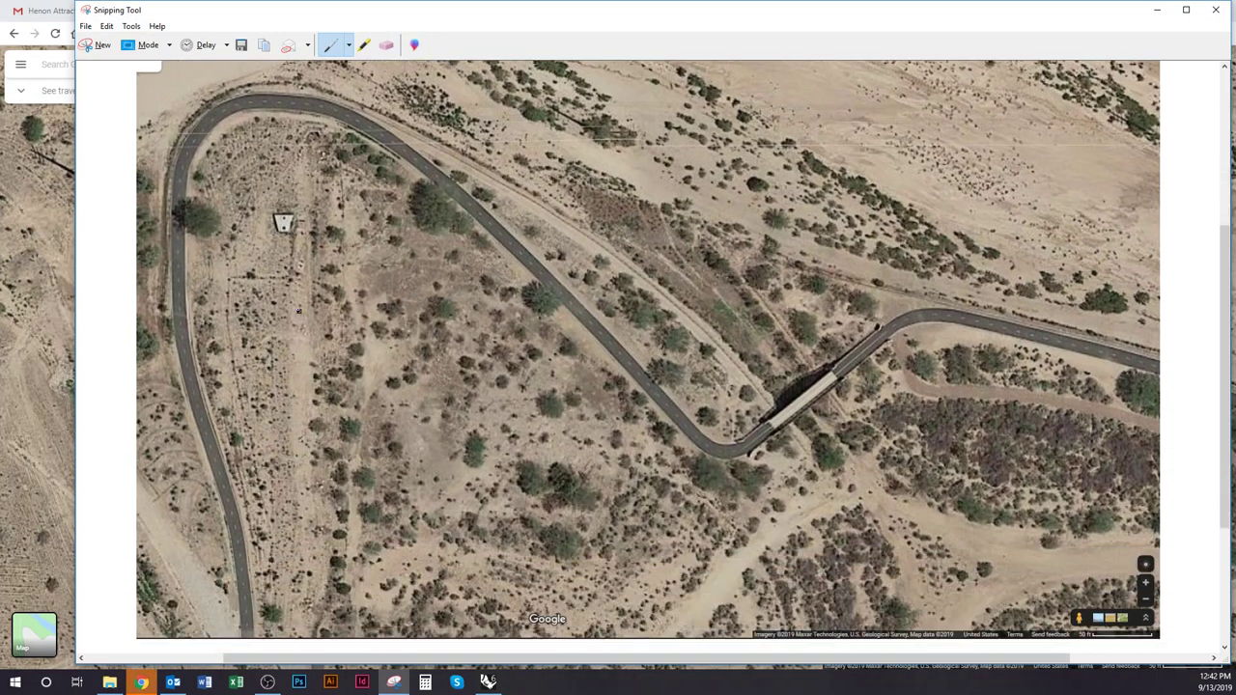
scroll(298, 310, down, 2)
scroll(298, 310, up, 3)
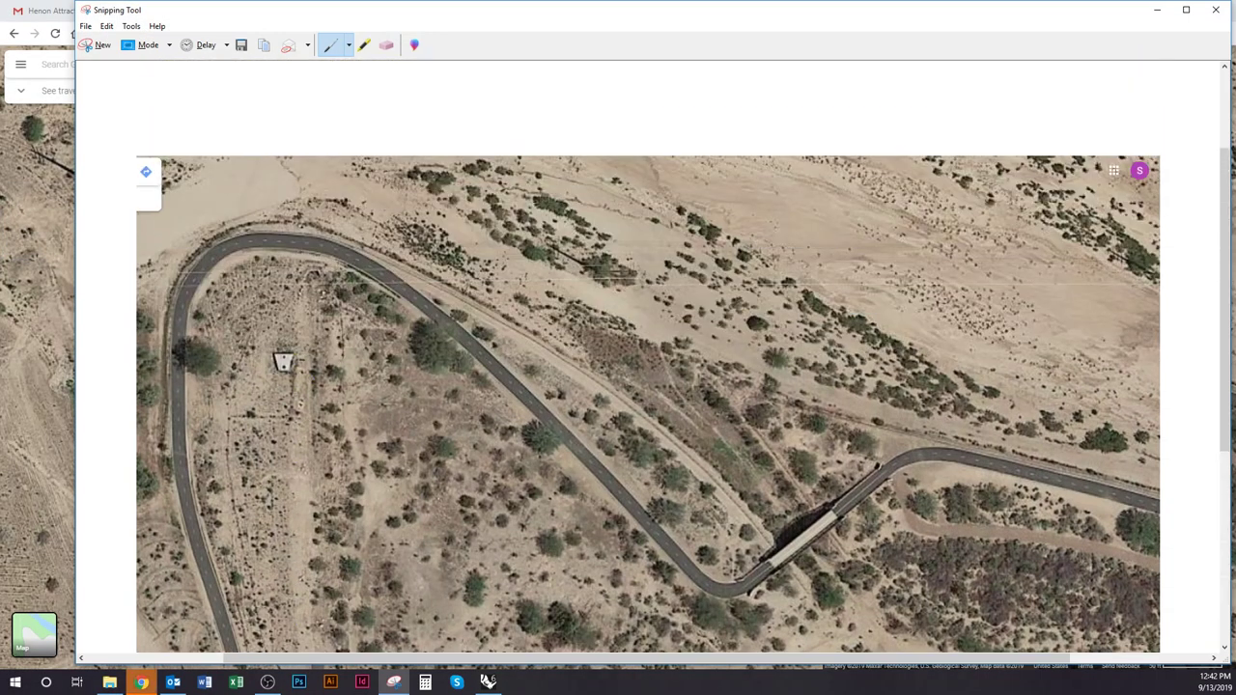
click(242, 45)
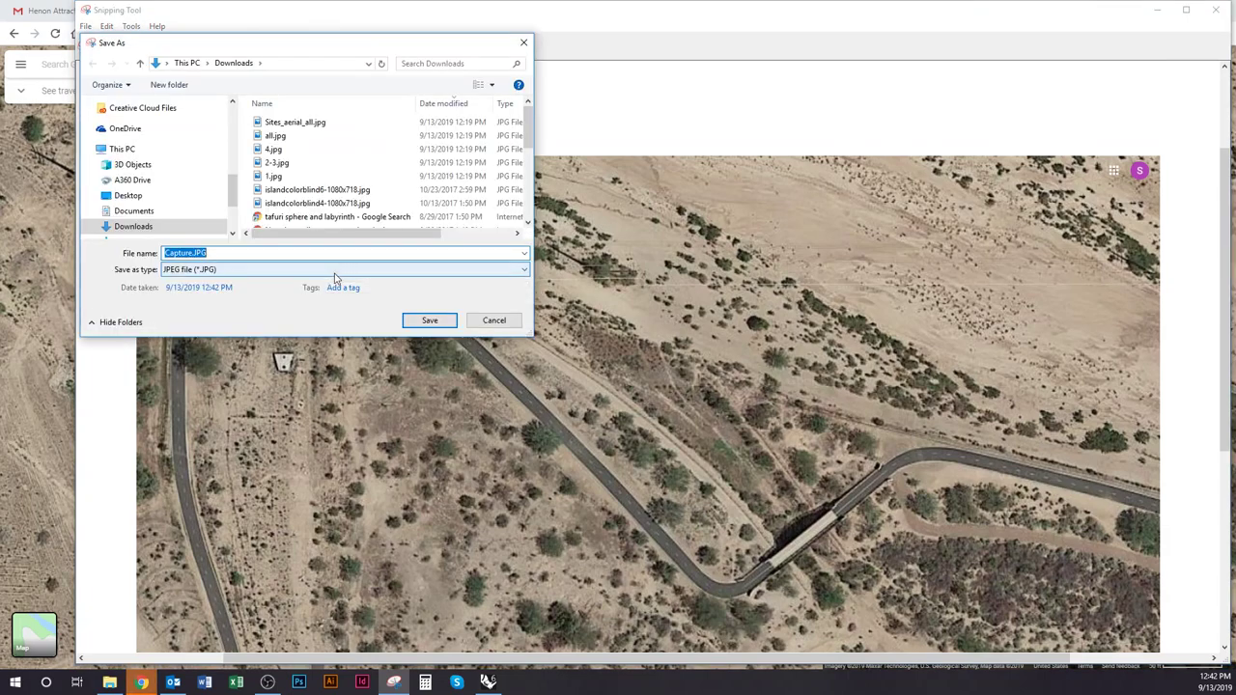
key(Return)
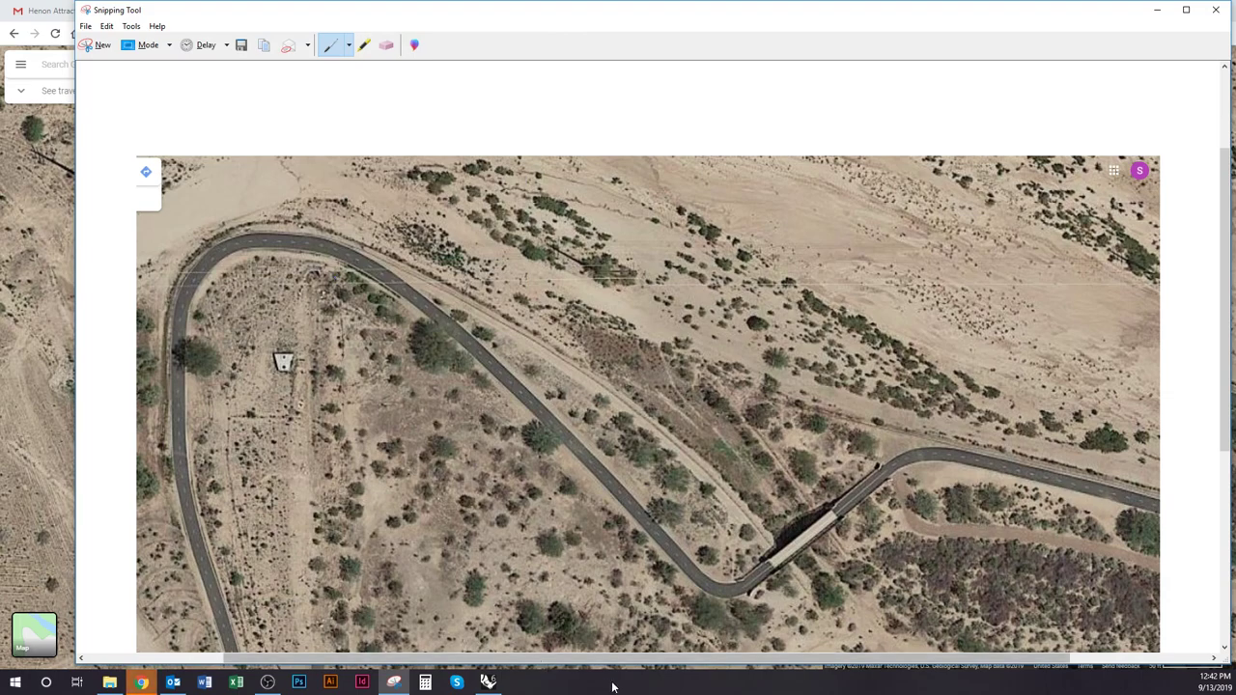
Switch to Rhinoceros and delete the 2-3.jpg aerial picture from the Top view.
click(490, 682)
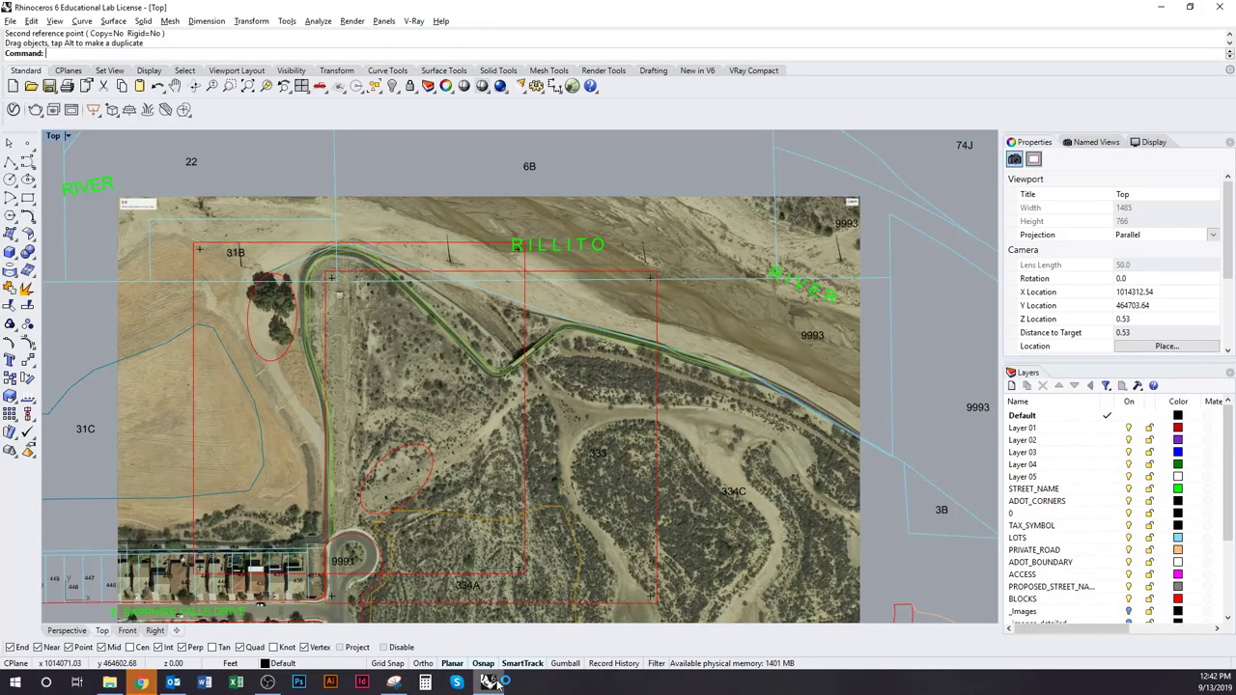
click(484, 432)
scroll(485, 432, down, 4)
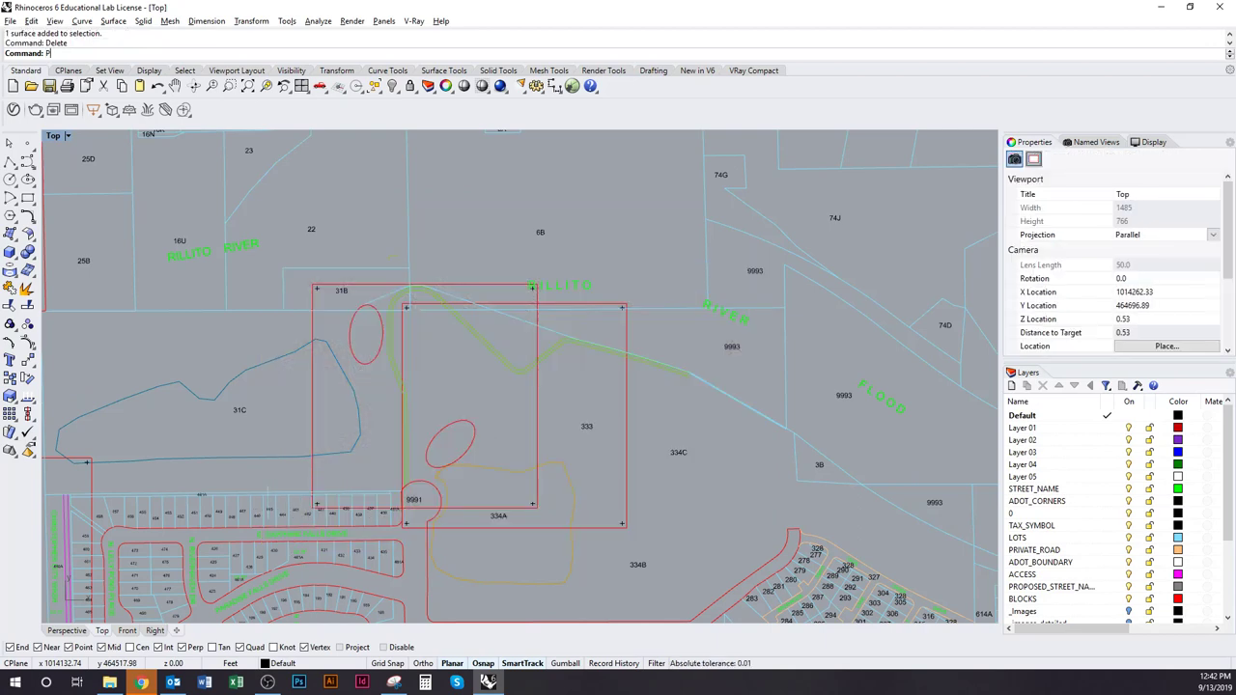
Insert Capture.JPG from Downloads as a picture in the empty area west of the site linework.
text(icture)
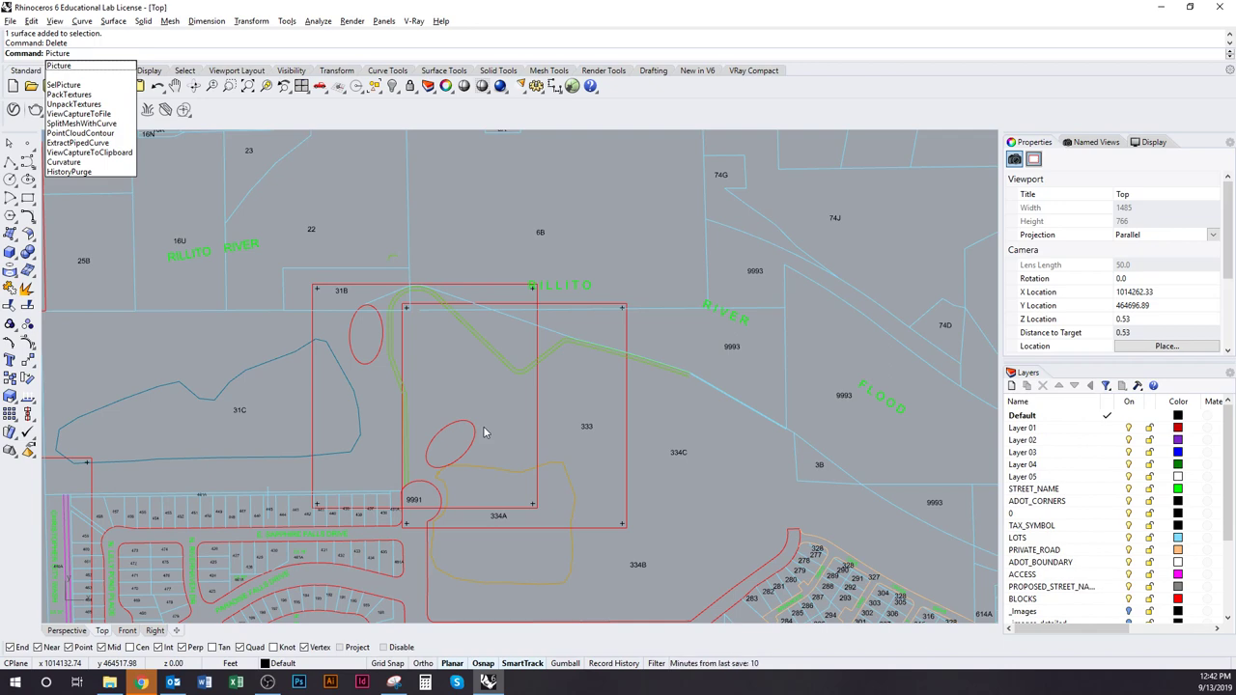
key(Return)
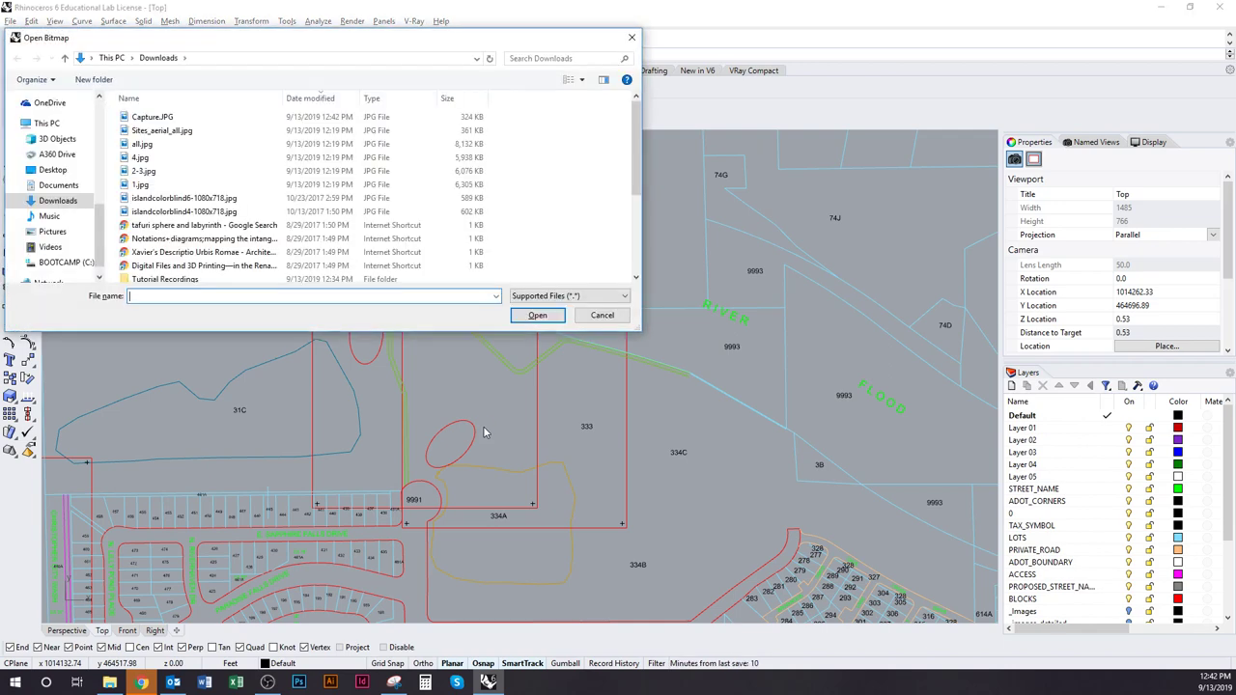
click(152, 117)
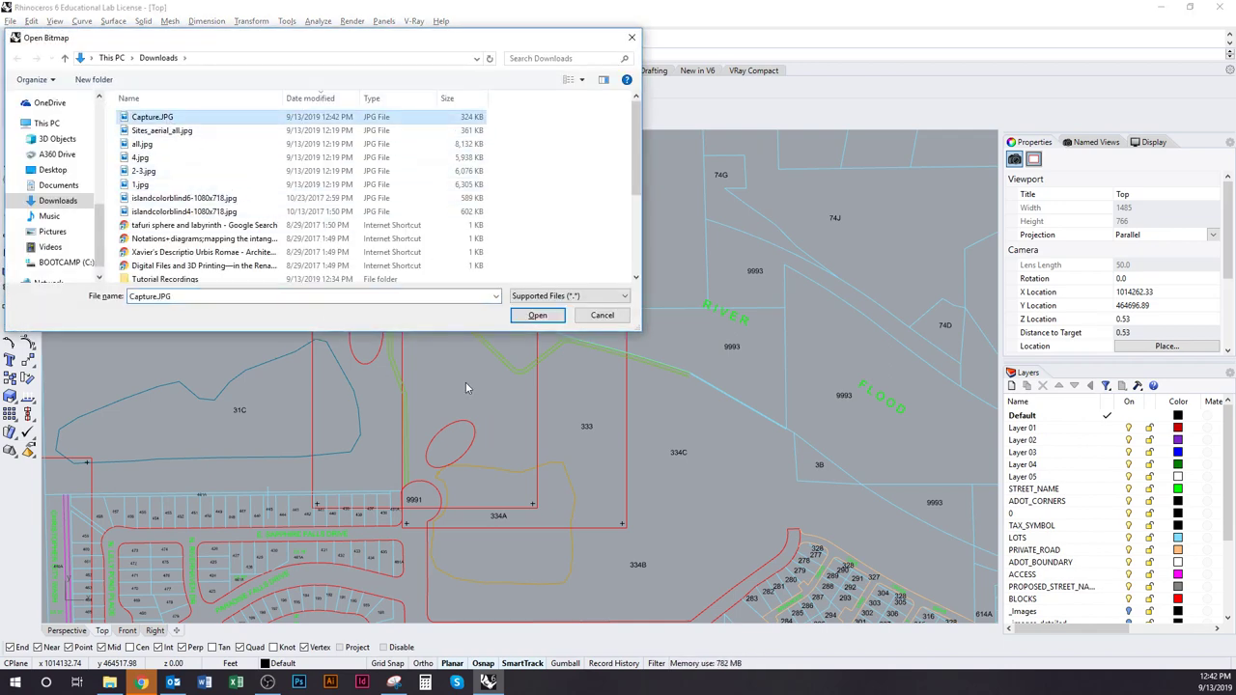
click(553, 316)
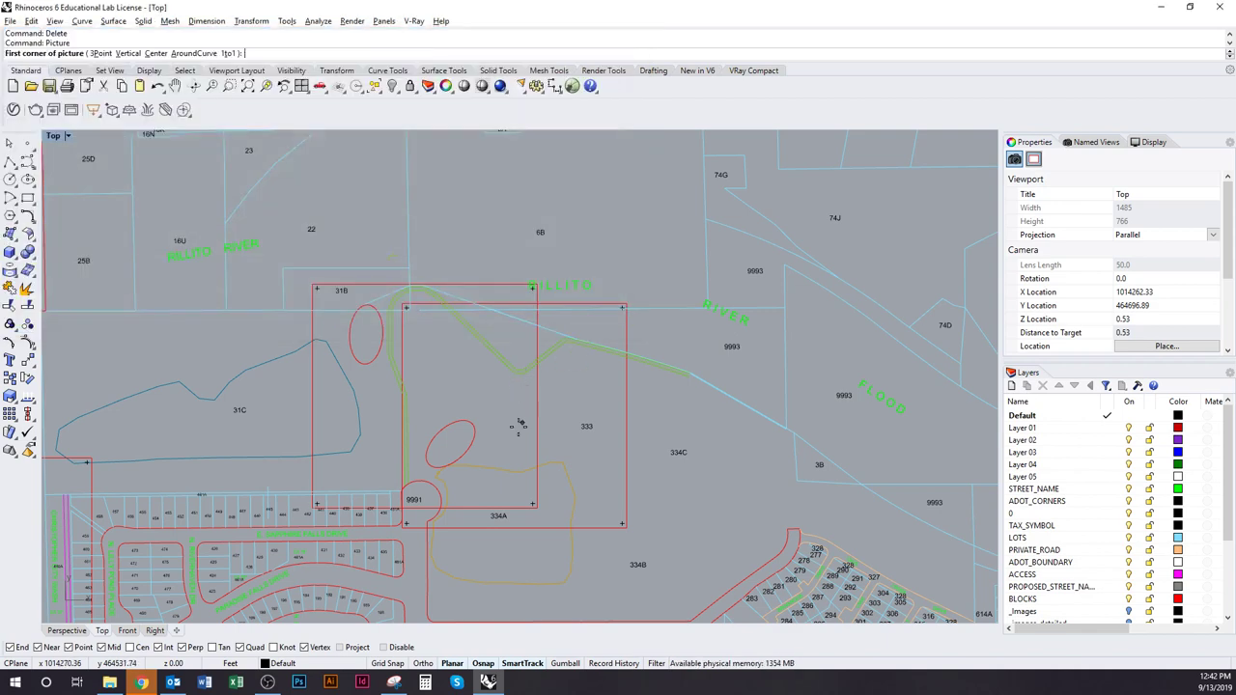
right_drag(247, 402, 621, 351)
scroll(621, 350, down, 4)
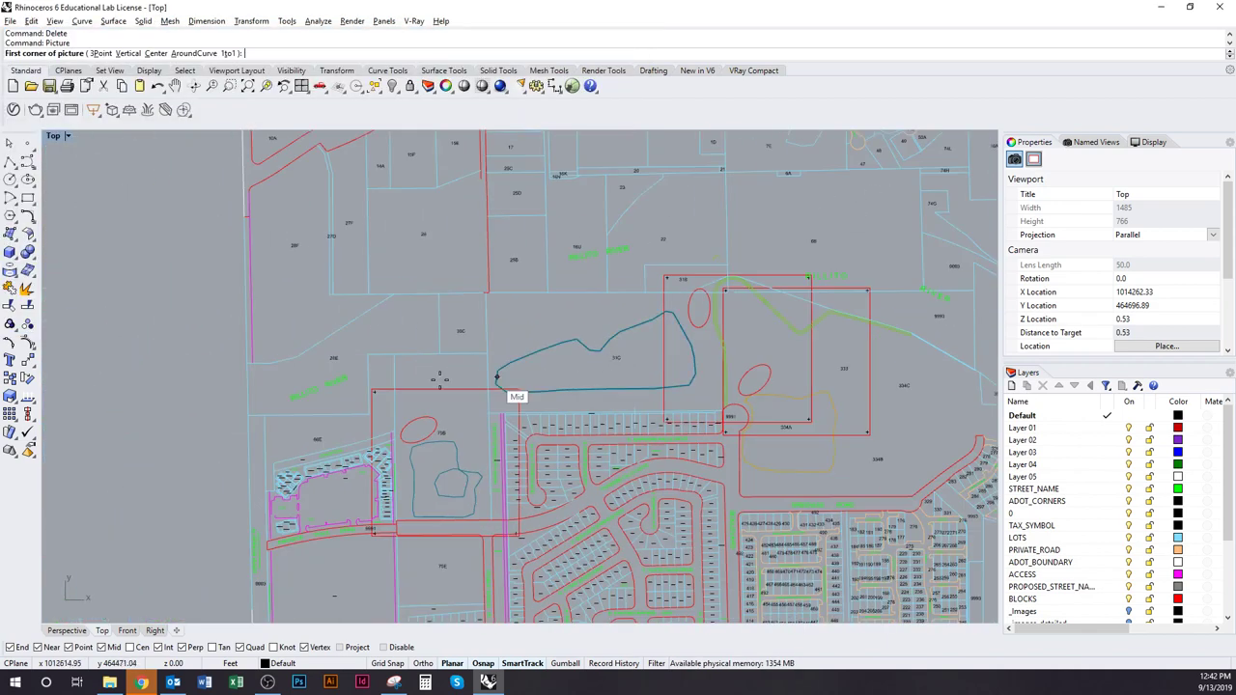
right_drag(356, 380, 593, 367)
click(190, 302)
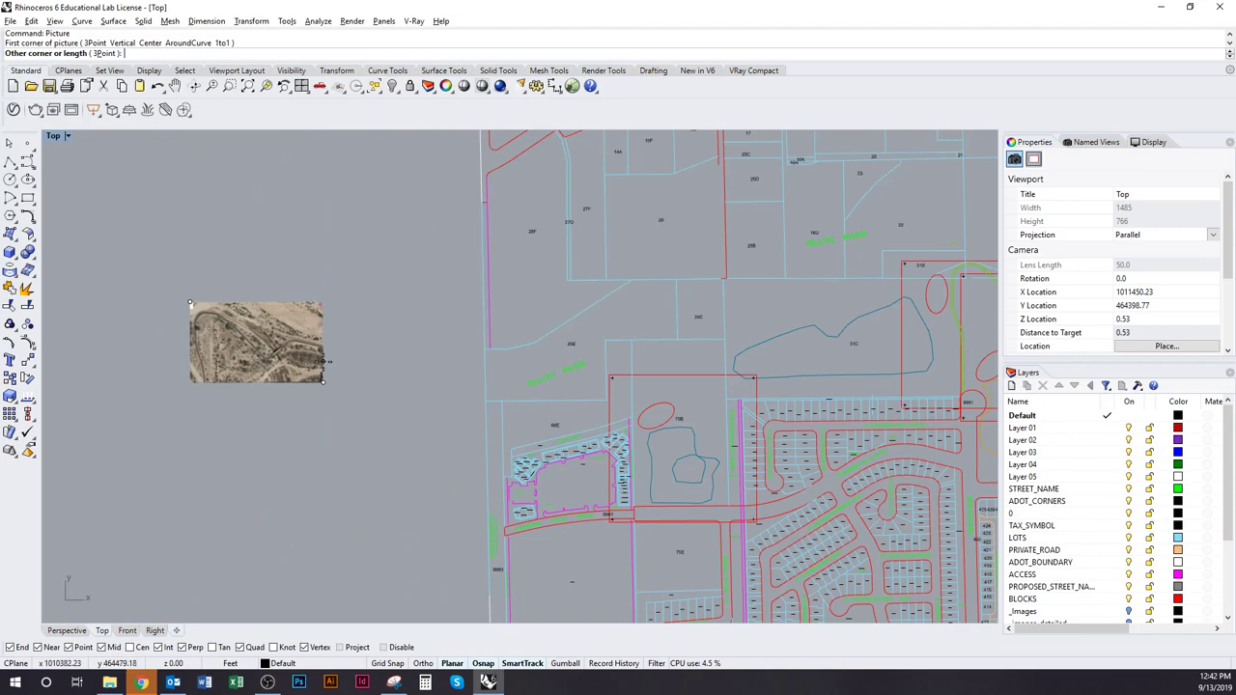
click(325, 382)
Move the Capture.JPG picture east onto the green path linework.
right_drag(335, 427, 144, 520)
drag(82, 445, 847, 421)
scroll(846, 419, up, 10)
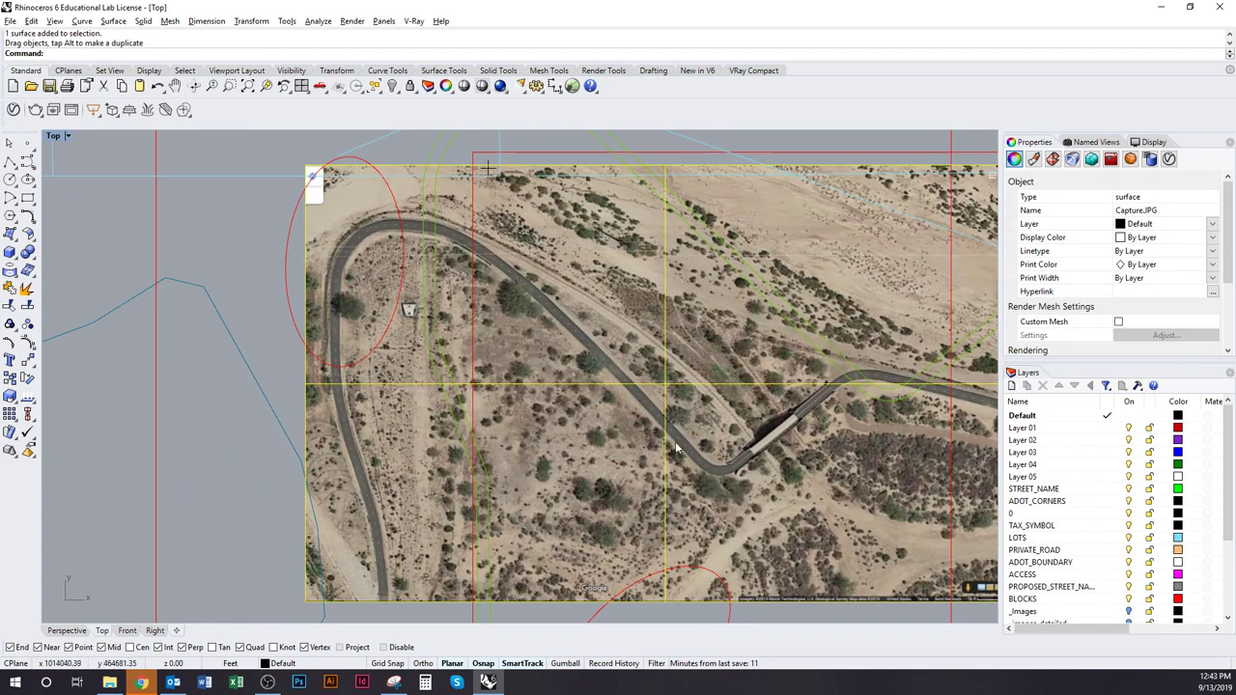
Scale the Capture.JPG picture from the start of its 50 ft scale bar so that the bar measures 50 ft.
right_drag(891, 569, 539, 461)
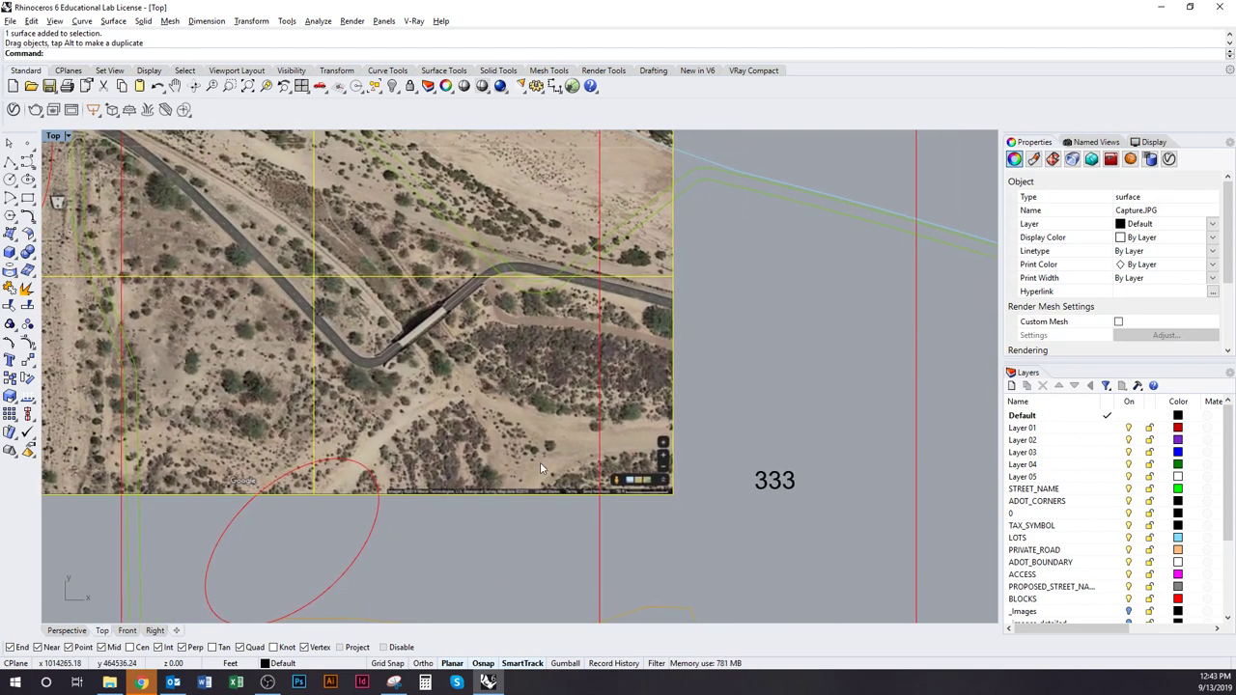
text(Scale)
key(Return)
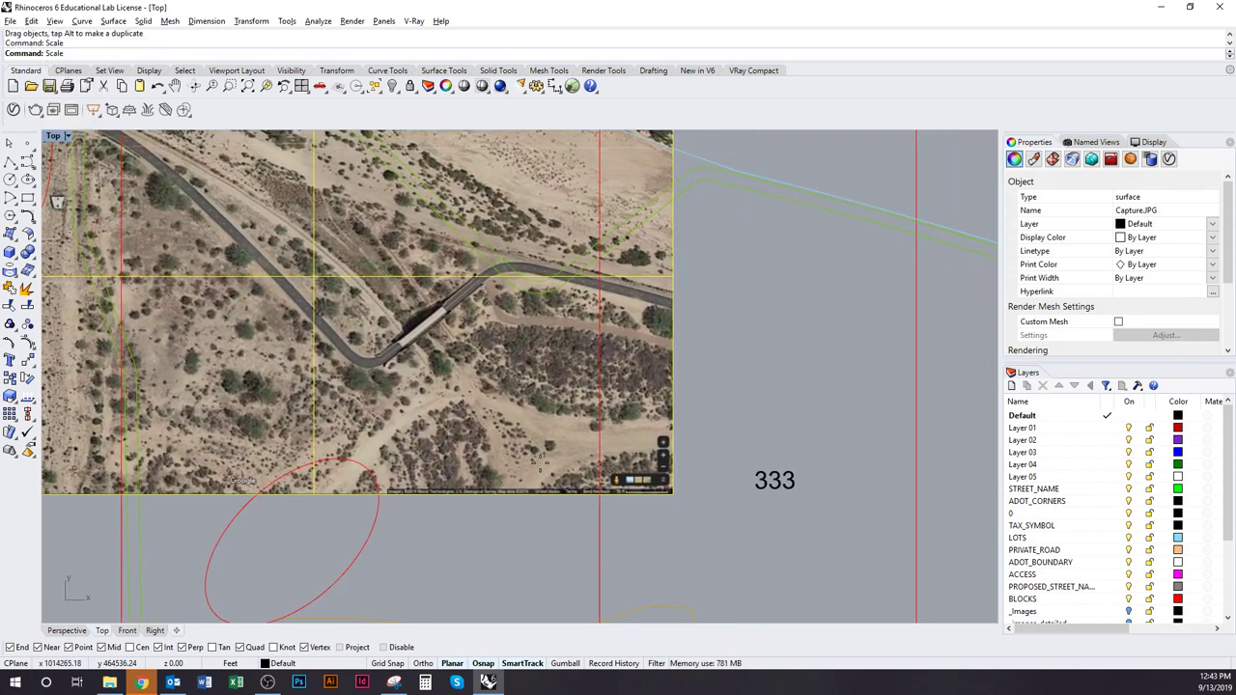
scroll(673, 500, up, 20)
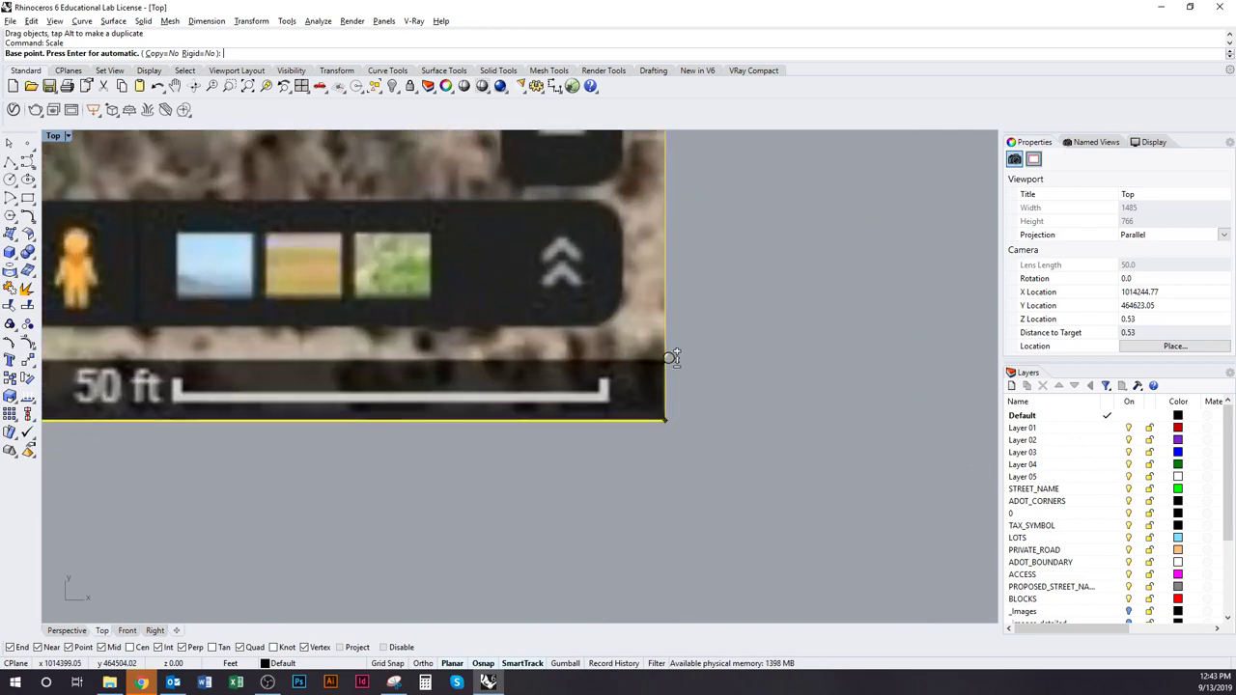
right_drag(617, 379, 924, 461)
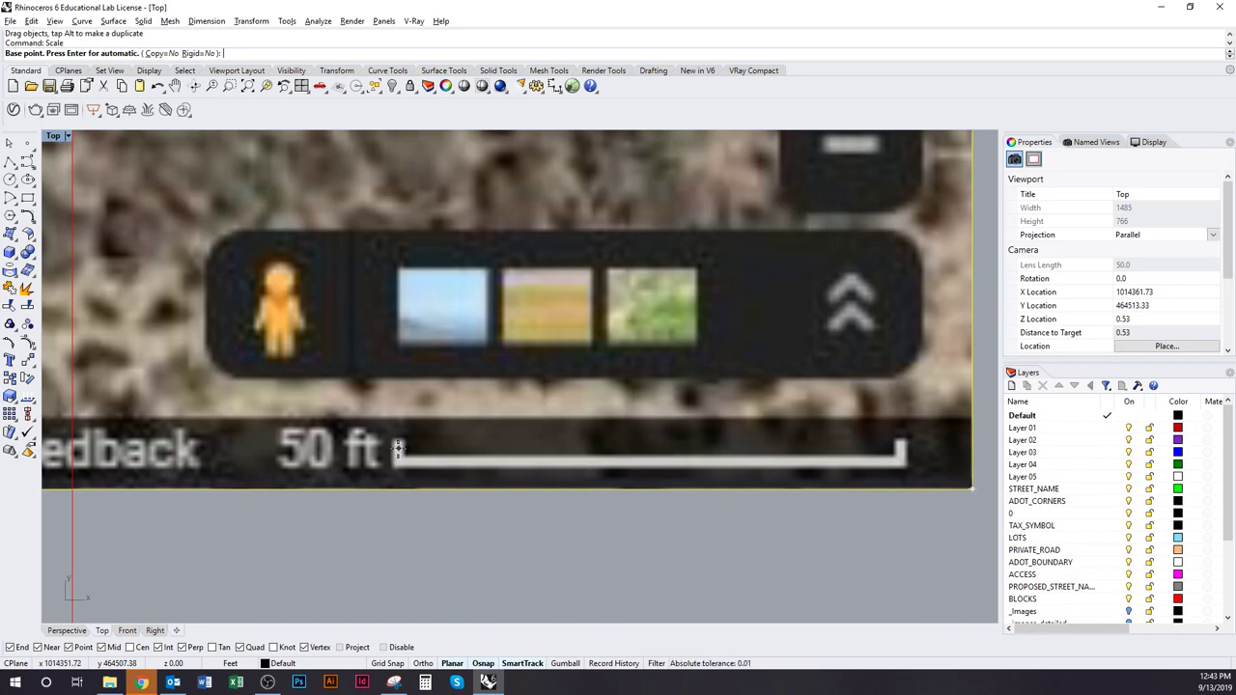
click(396, 447)
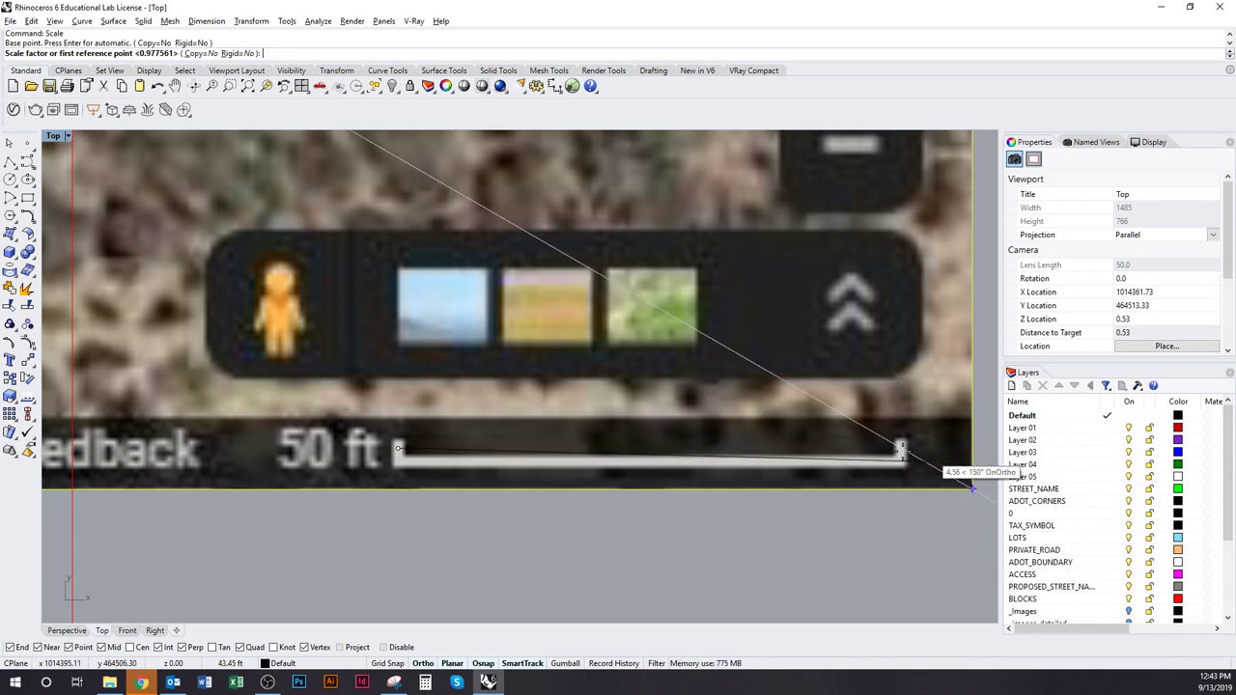
click(899, 448)
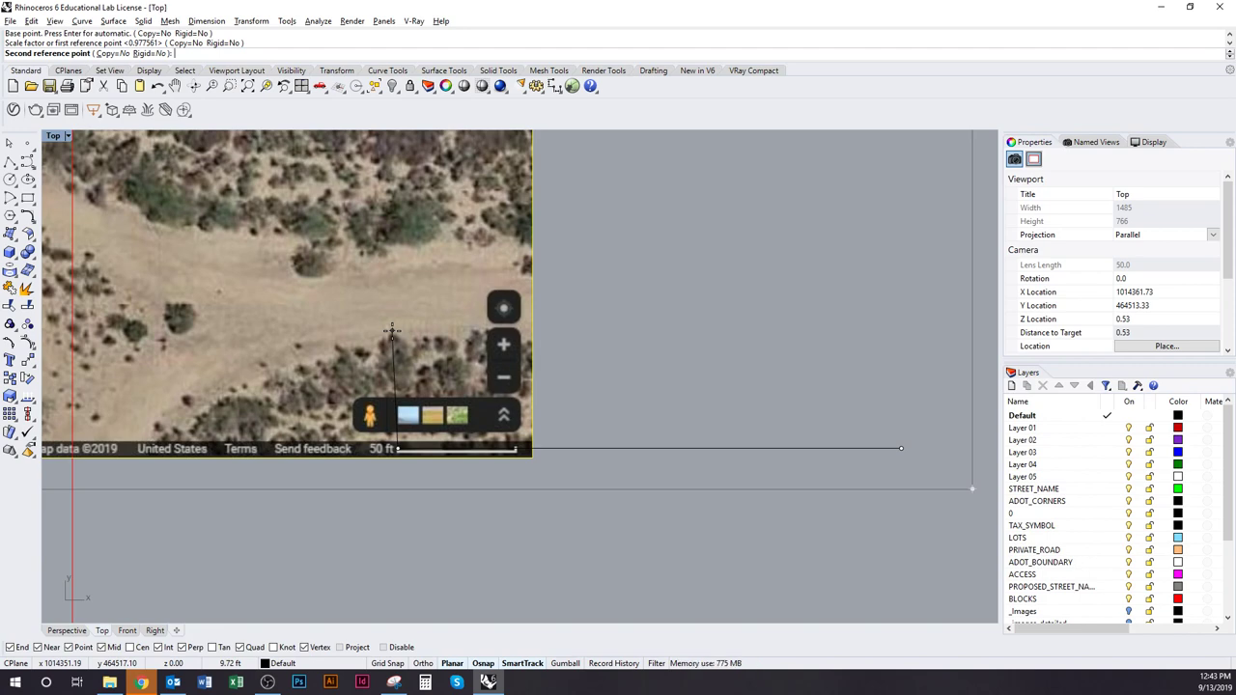
text(50)
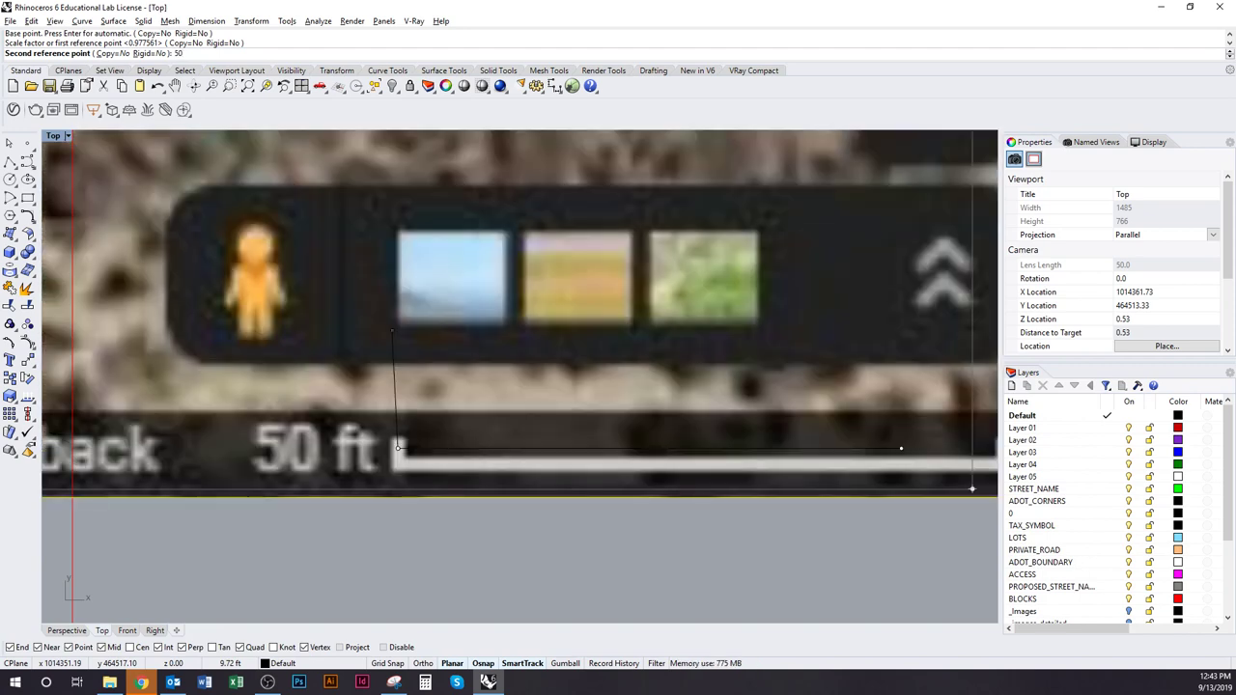
key(Return)
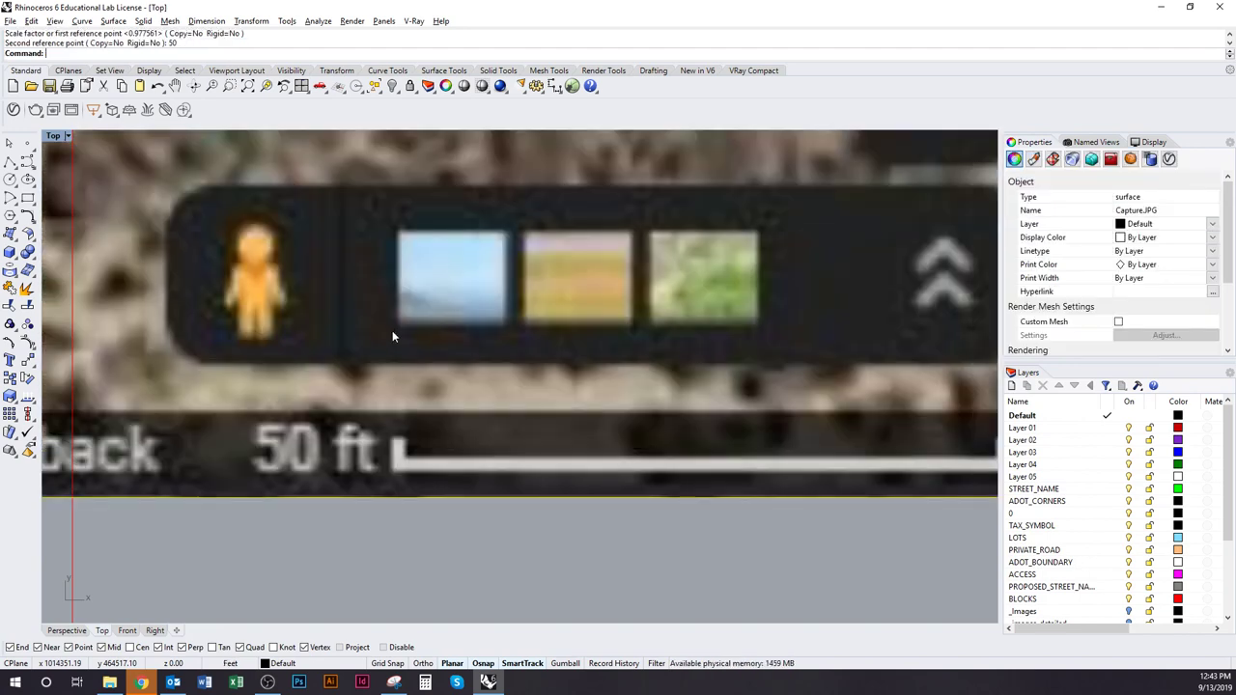
Move the scaled Capture.JPG picture until its road lines up with the green path linework.
scroll(426, 387, down, 8)
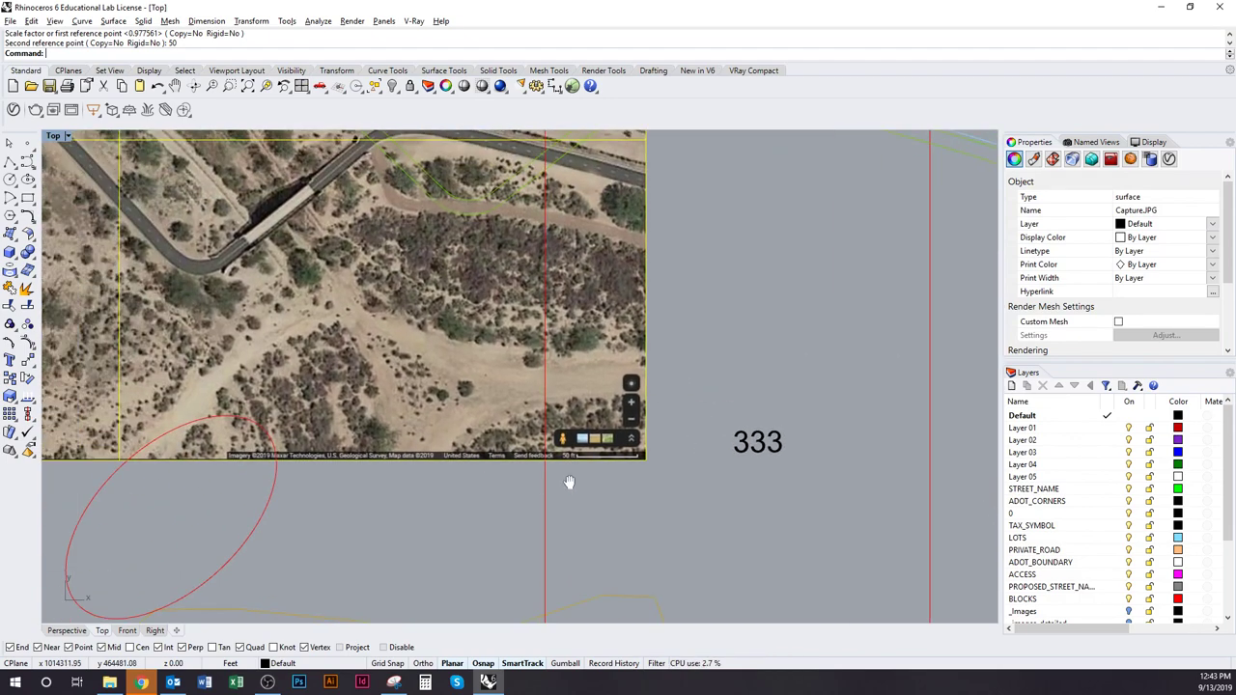
right_drag(584, 490, 678, 433)
right_drag(586, 346, 585, 496)
scroll(577, 478, up, 4)
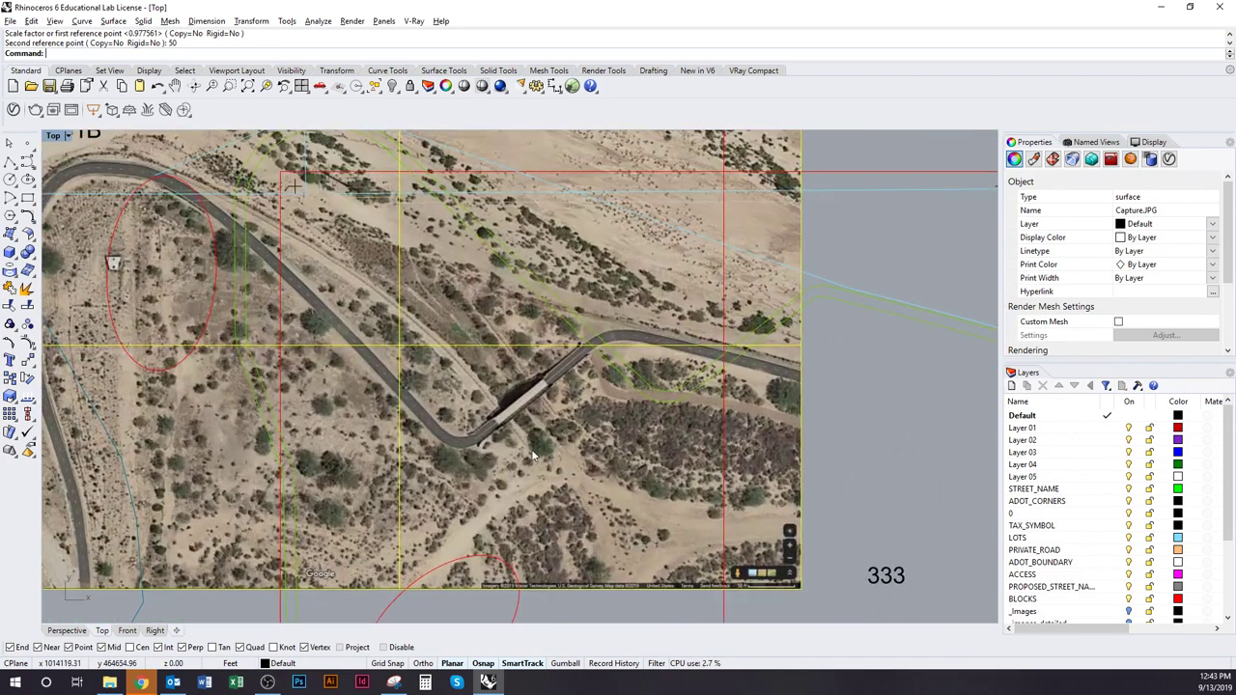
drag(526, 451, 675, 427)
right_drag(502, 309, 507, 414)
drag(442, 404, 495, 383)
ctrl+right_drag(465, 348, 451, 435)
ctrl+right_drag(451, 434, 452, 409)
right_drag(451, 409, 435, 469)
click(535, 597)
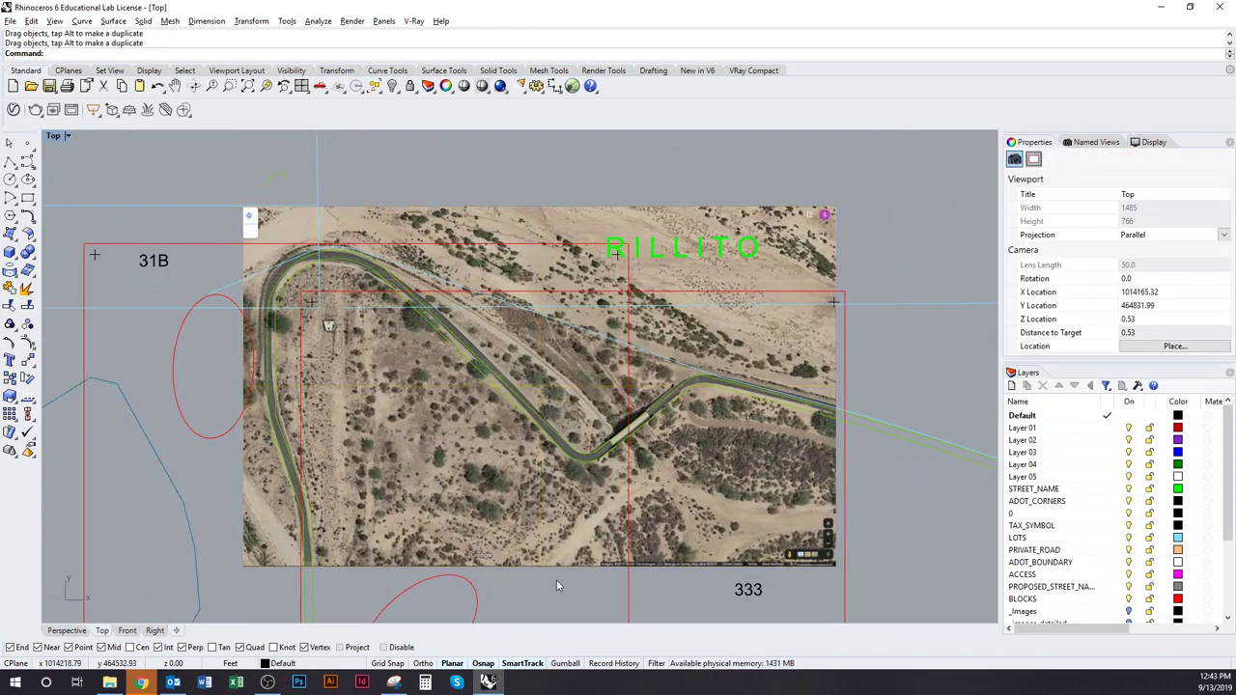
right_drag(538, 588, 500, 596)
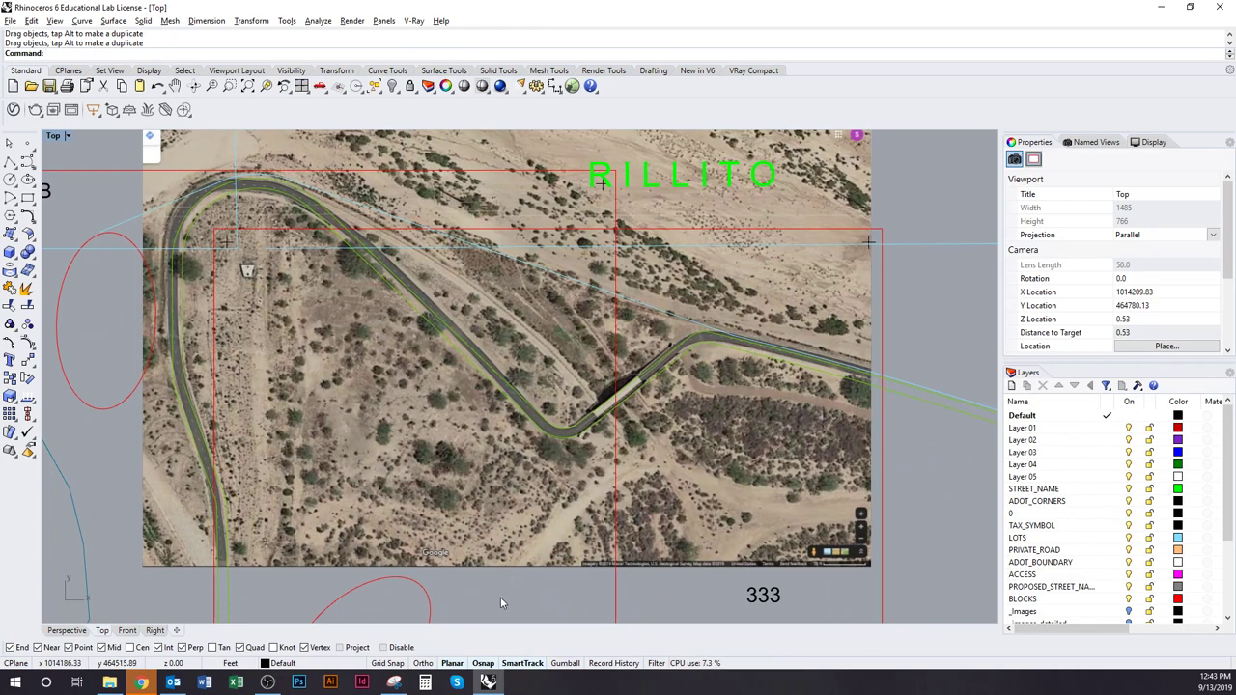
scroll(500, 597, down, 2)
mouse_move(443, 474)
right_down()
mouse_move(425, 502)
mouse_move(456, 489)
right_up()
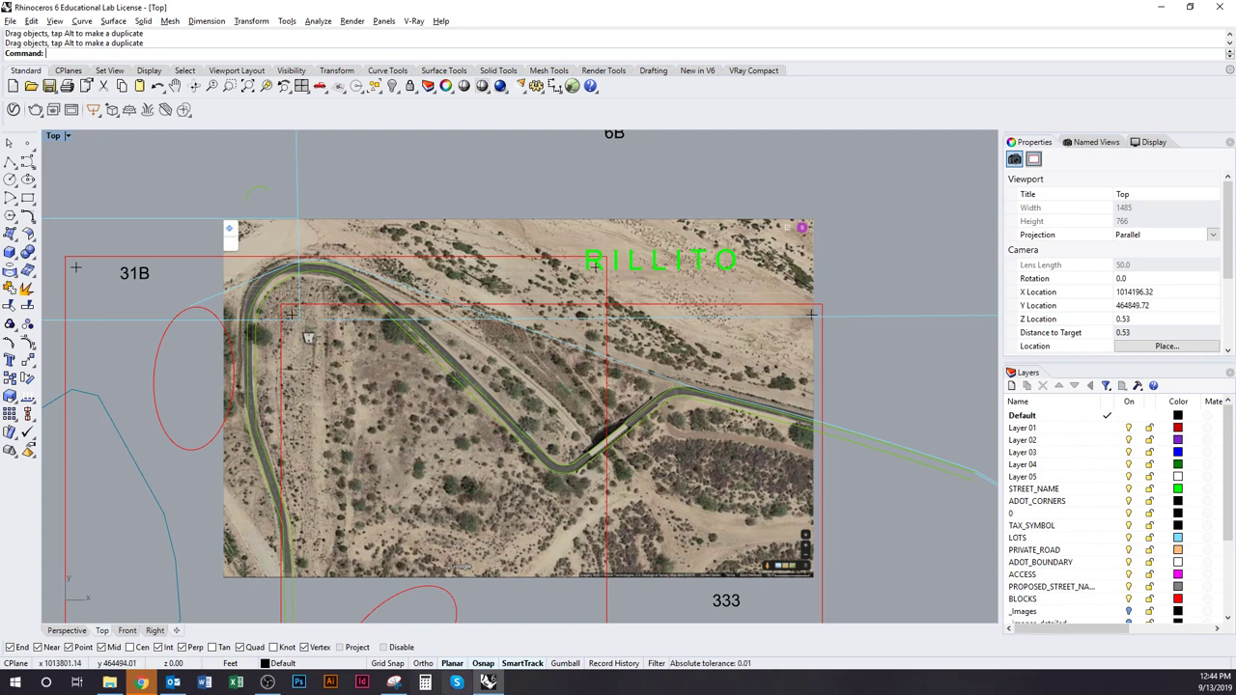
click(176, 631)
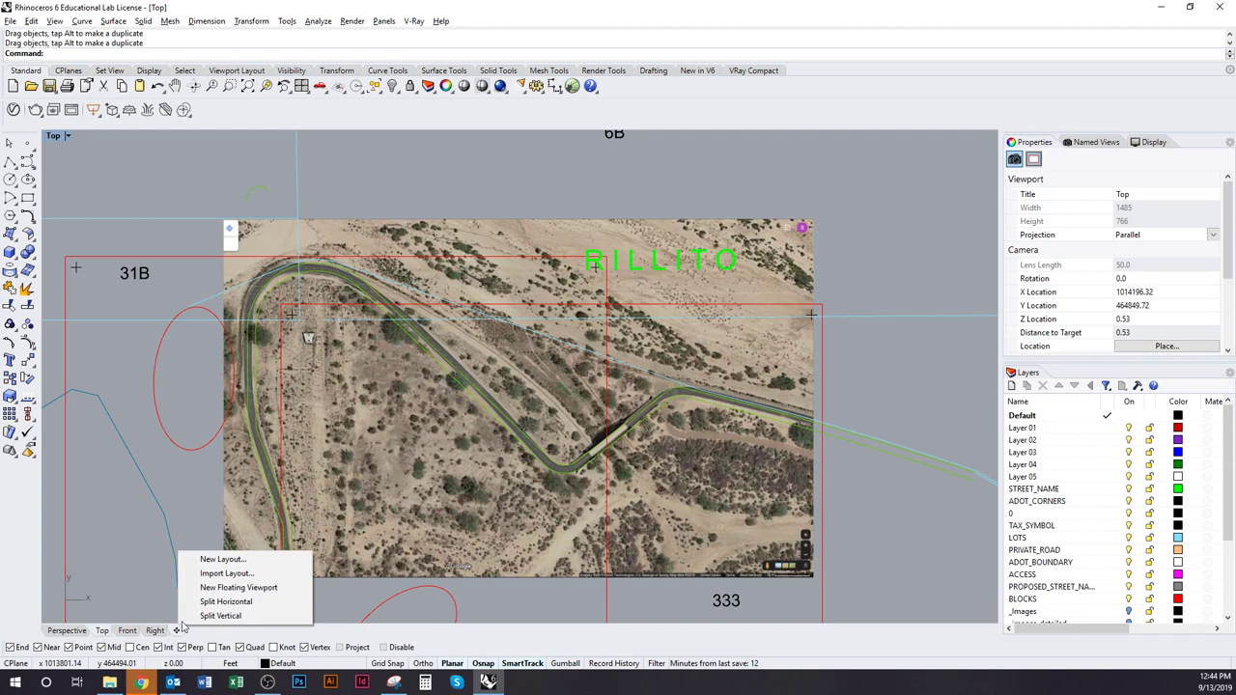
click(177, 633)
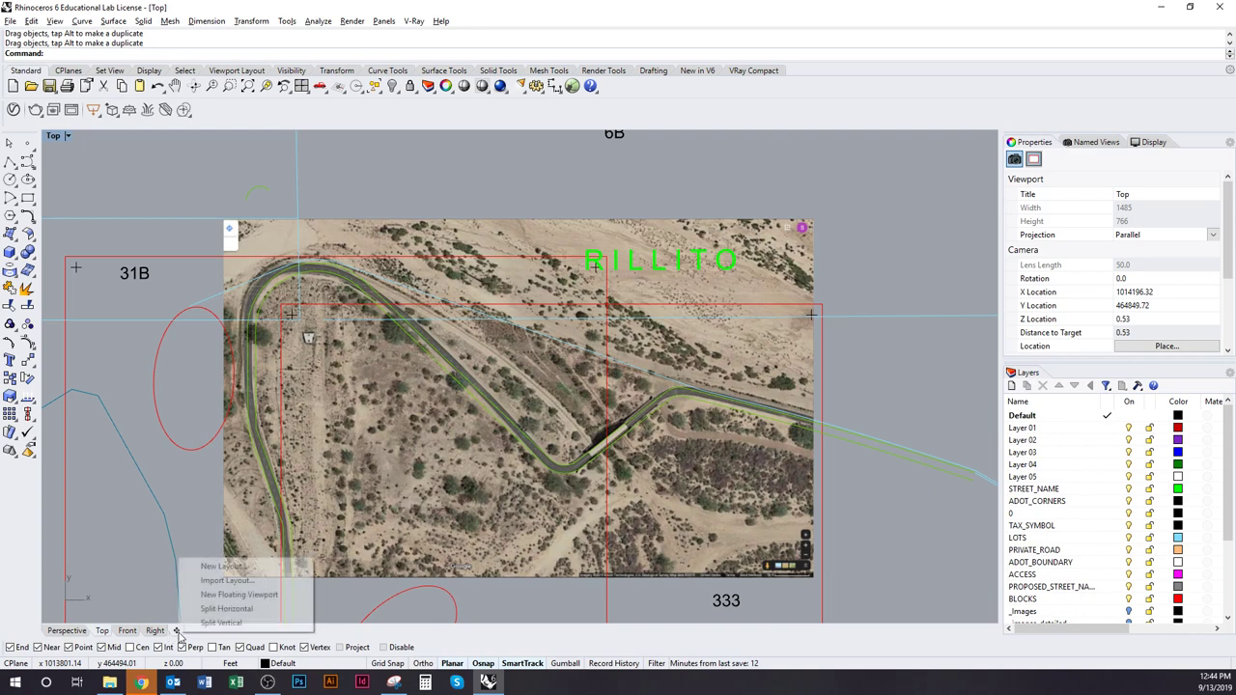
click(209, 570)
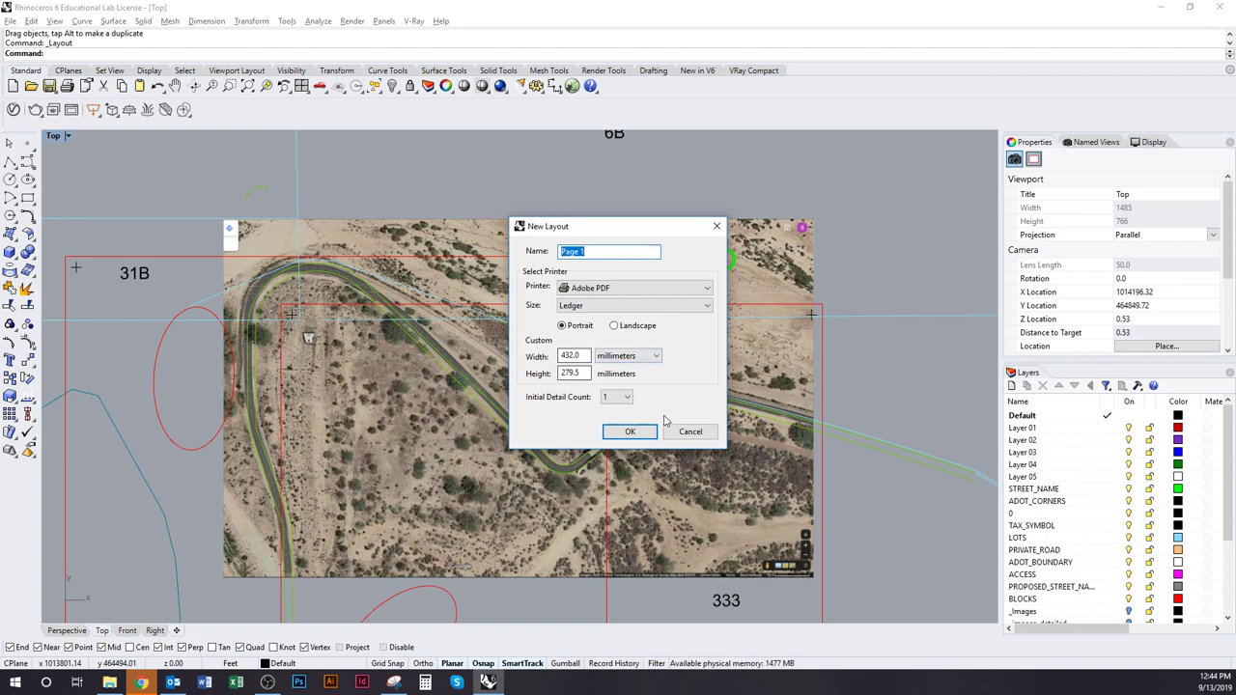
click(691, 433)
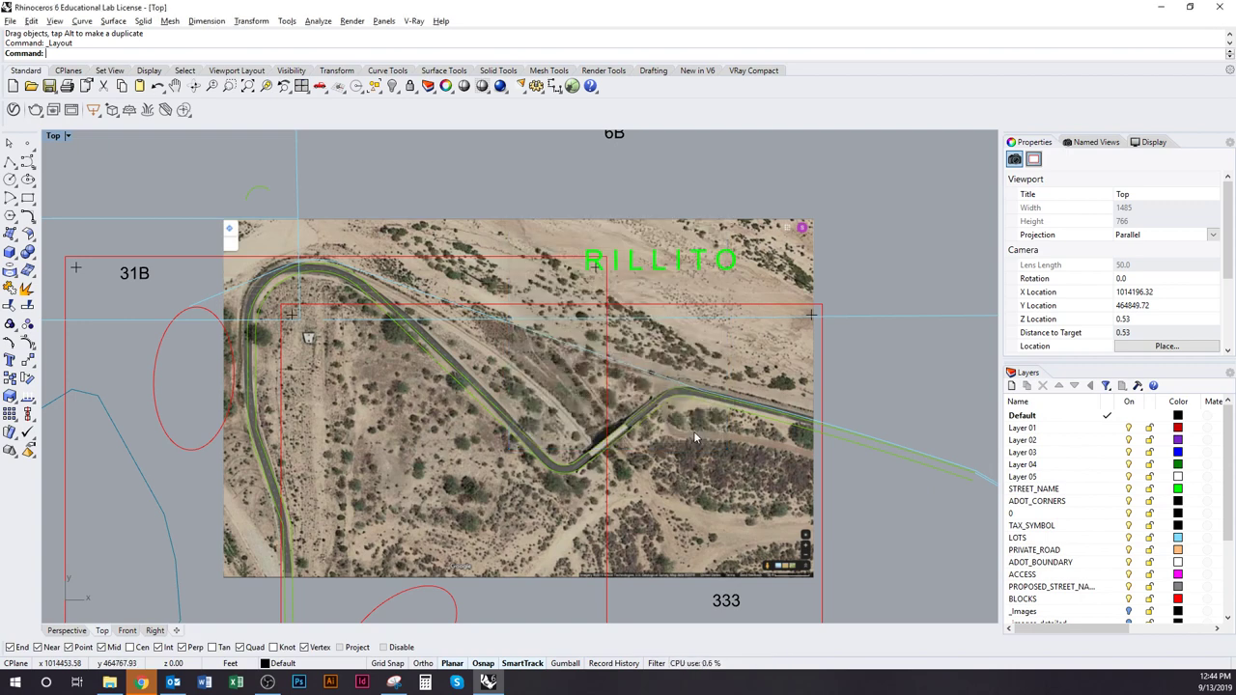
Set the document's layout units to inches.
text(Units)
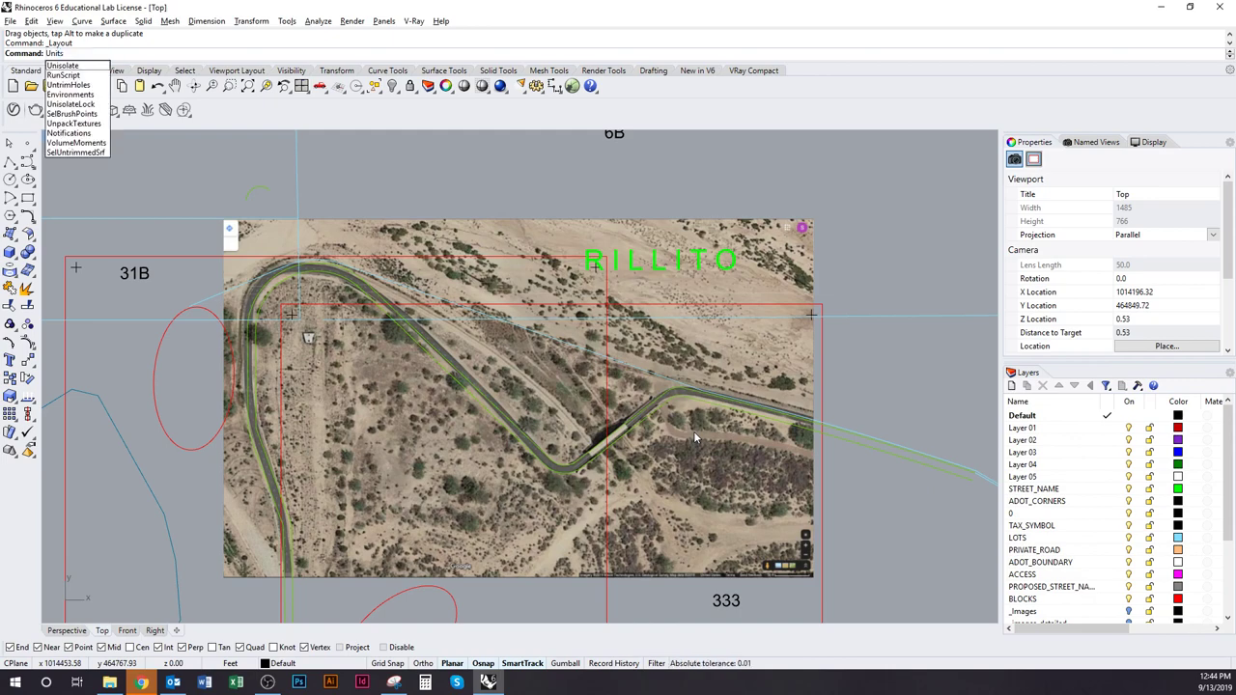
key(Return)
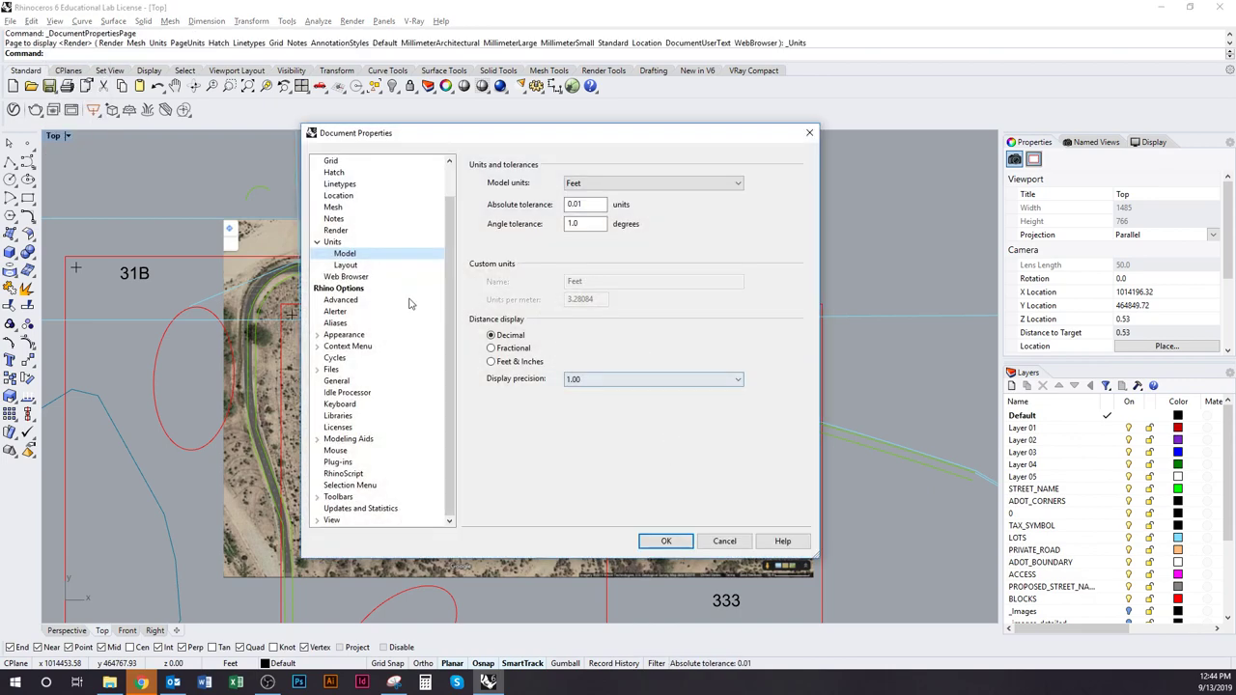
click(348, 265)
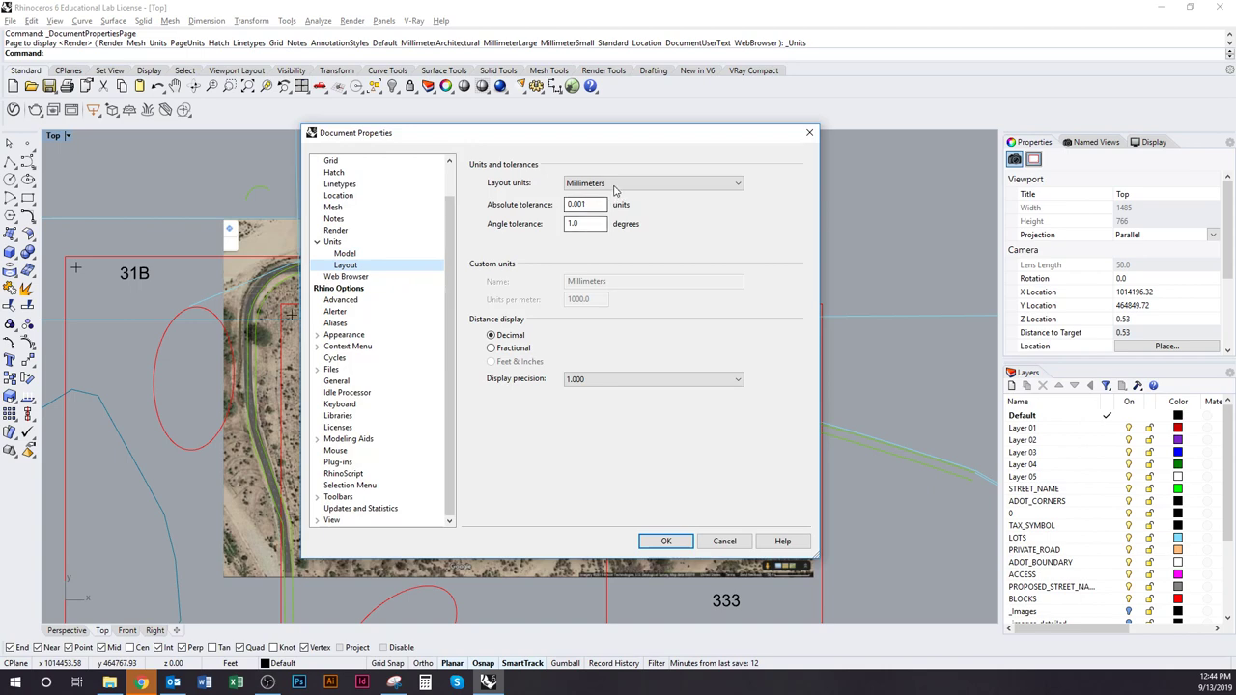
click(652, 183)
click(632, 271)
click(665, 541)
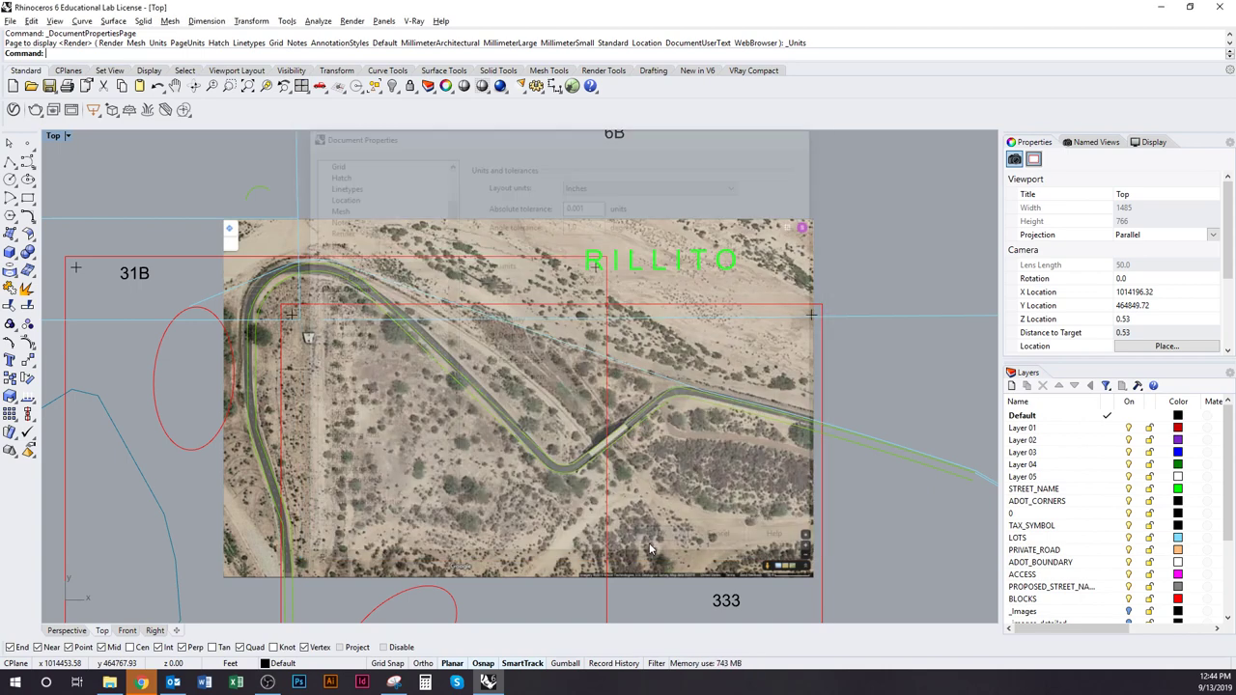
Start a new layout with Rhino PDF as its printer.
right_drag(205, 549, 170, 532)
right_drag(164, 591, 178, 624)
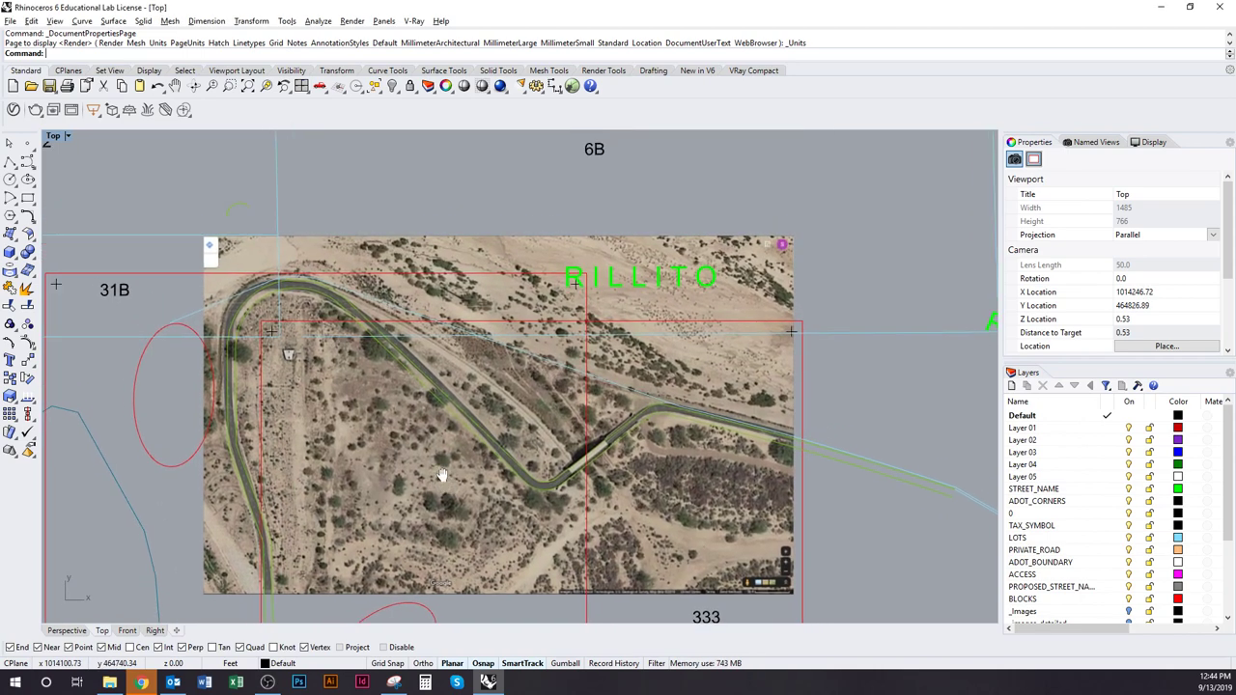
click(176, 630)
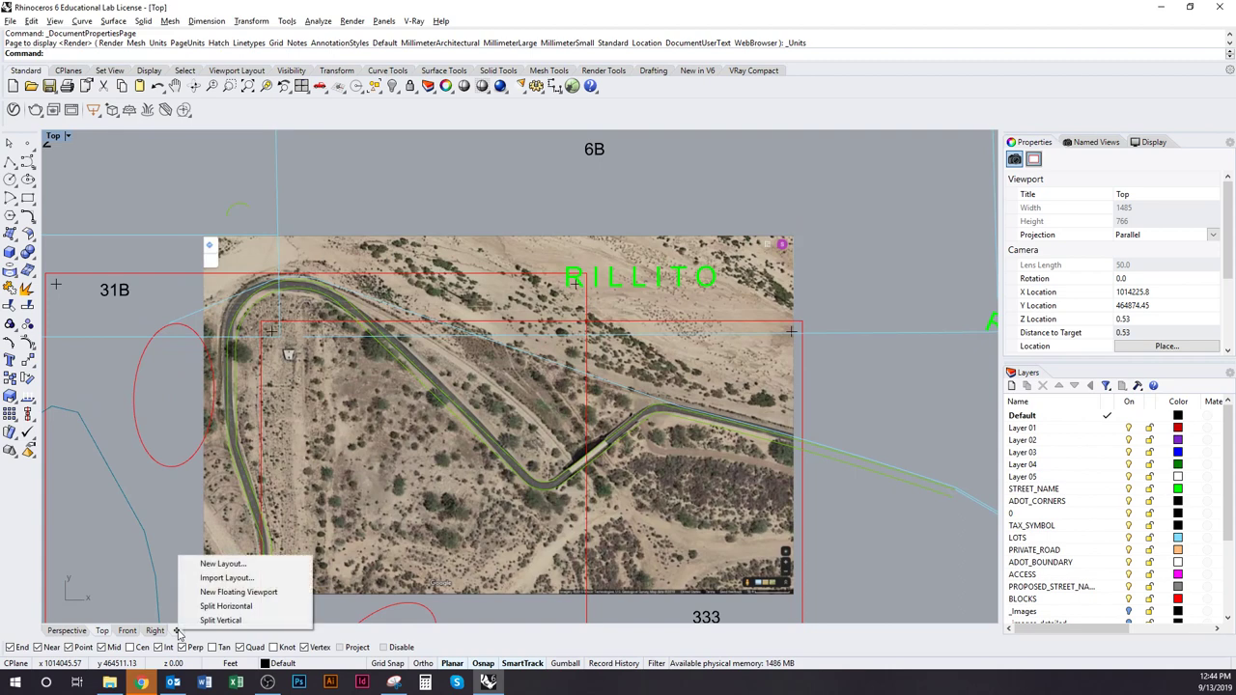
click(223, 563)
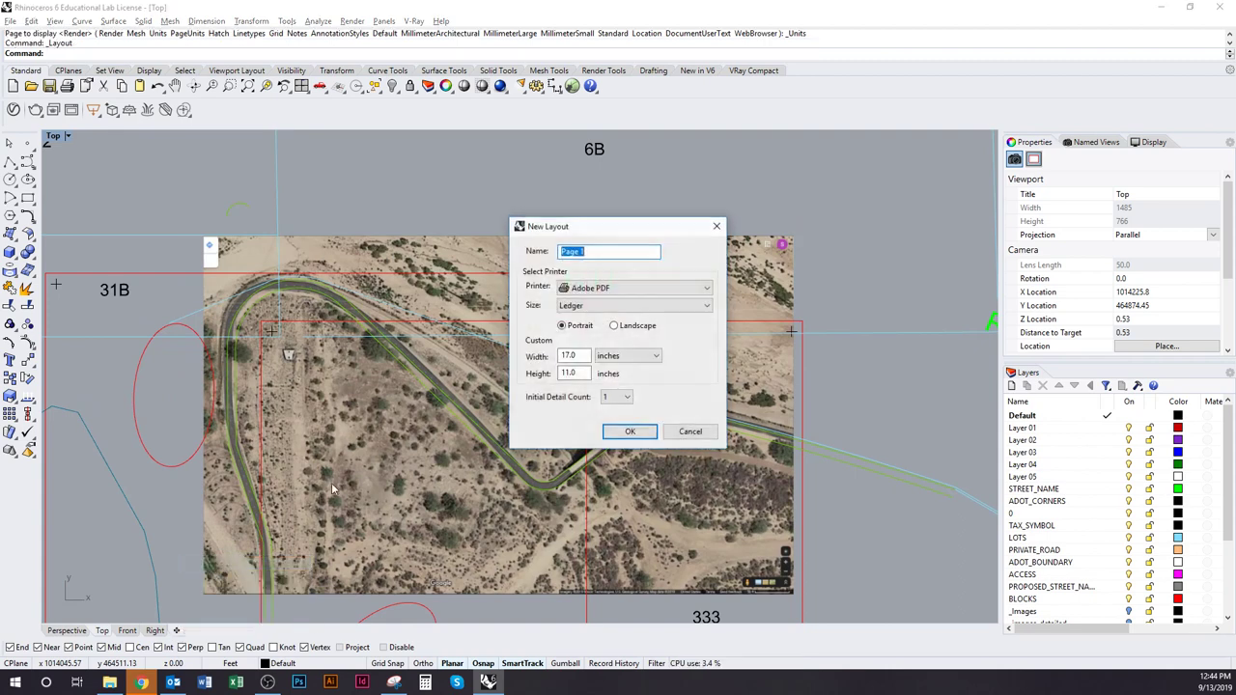
click(623, 289)
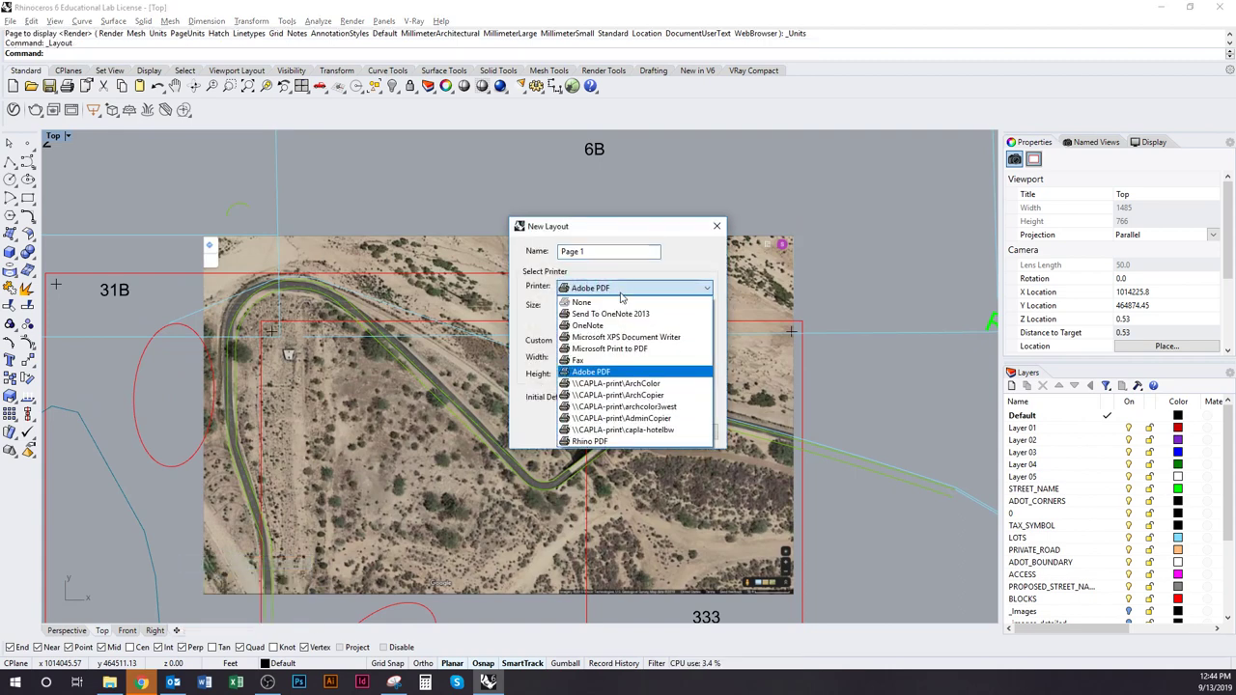
click(621, 442)
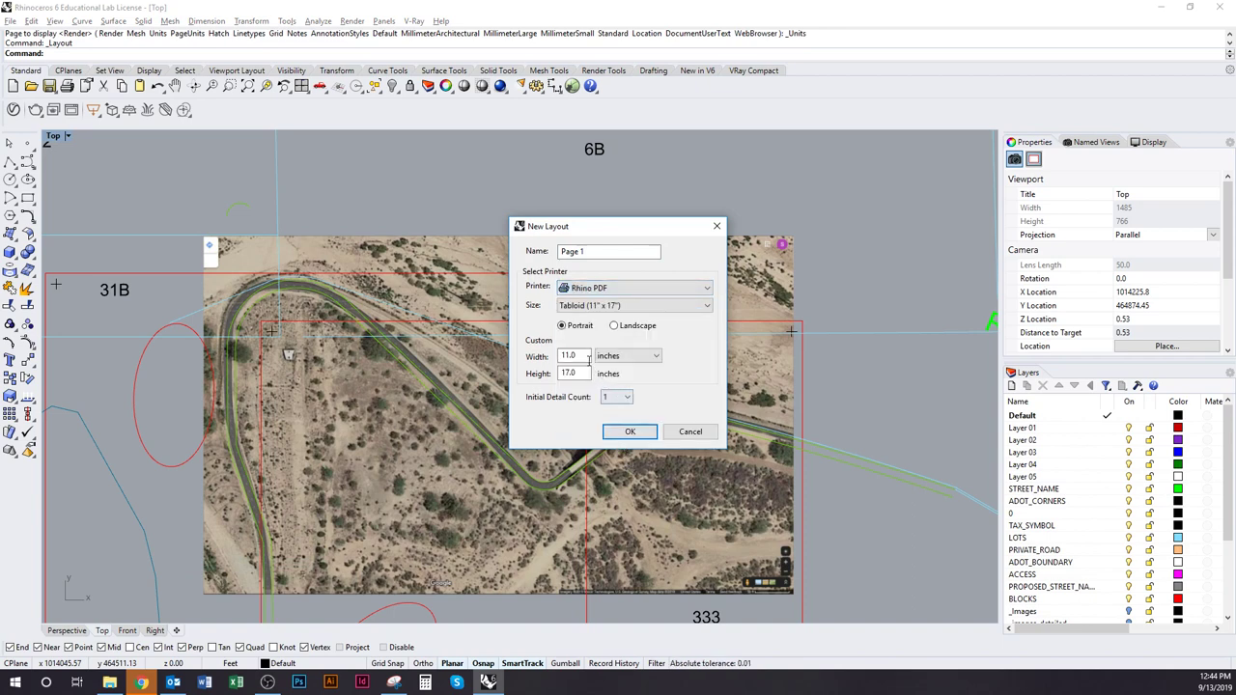
Set the new layout's size to Arch D (24" x 36") in landscape orientation and create the page.
click(591, 306)
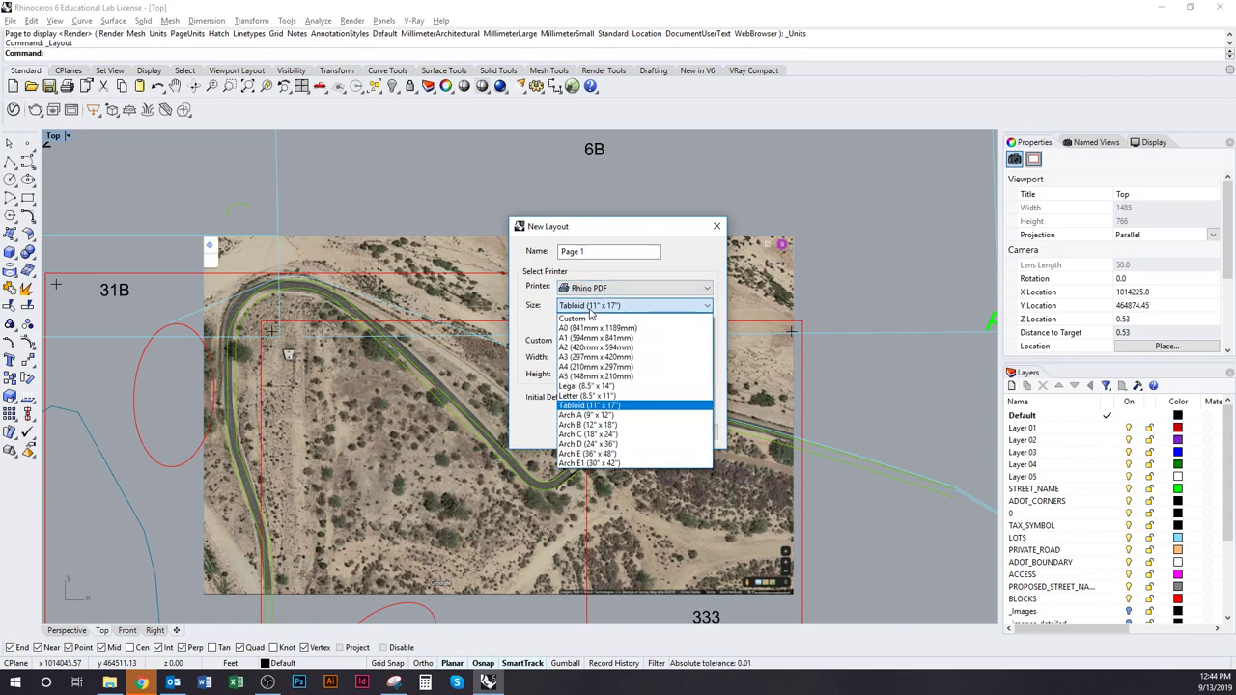
click(593, 409)
click(620, 307)
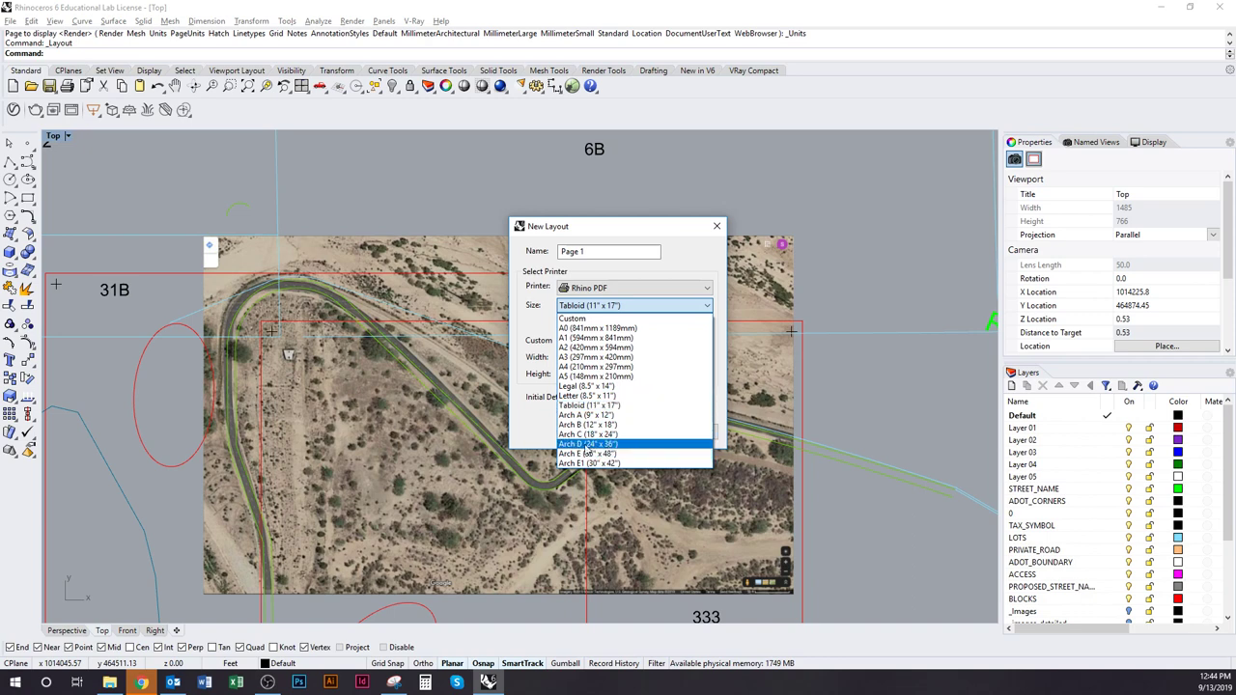
click(582, 445)
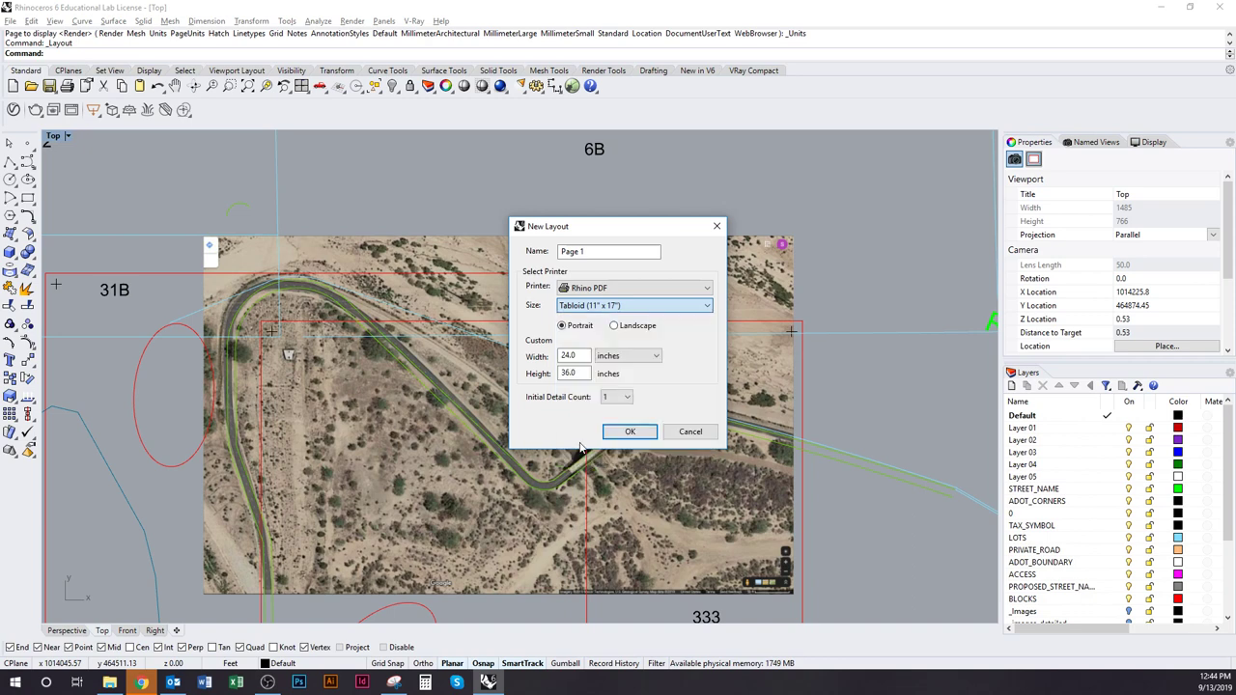
click(614, 325)
click(630, 437)
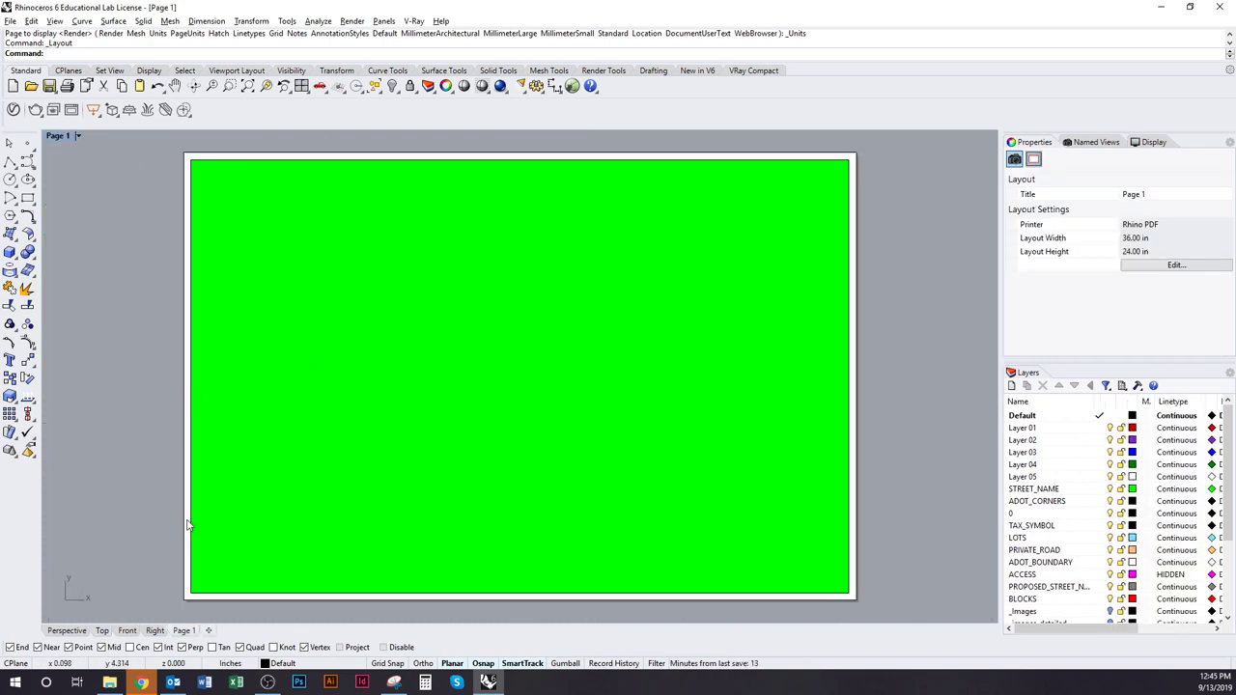
Enter and leave the detail on Page 1 to inspect its view, and return to the Top view.
double_click(378, 422)
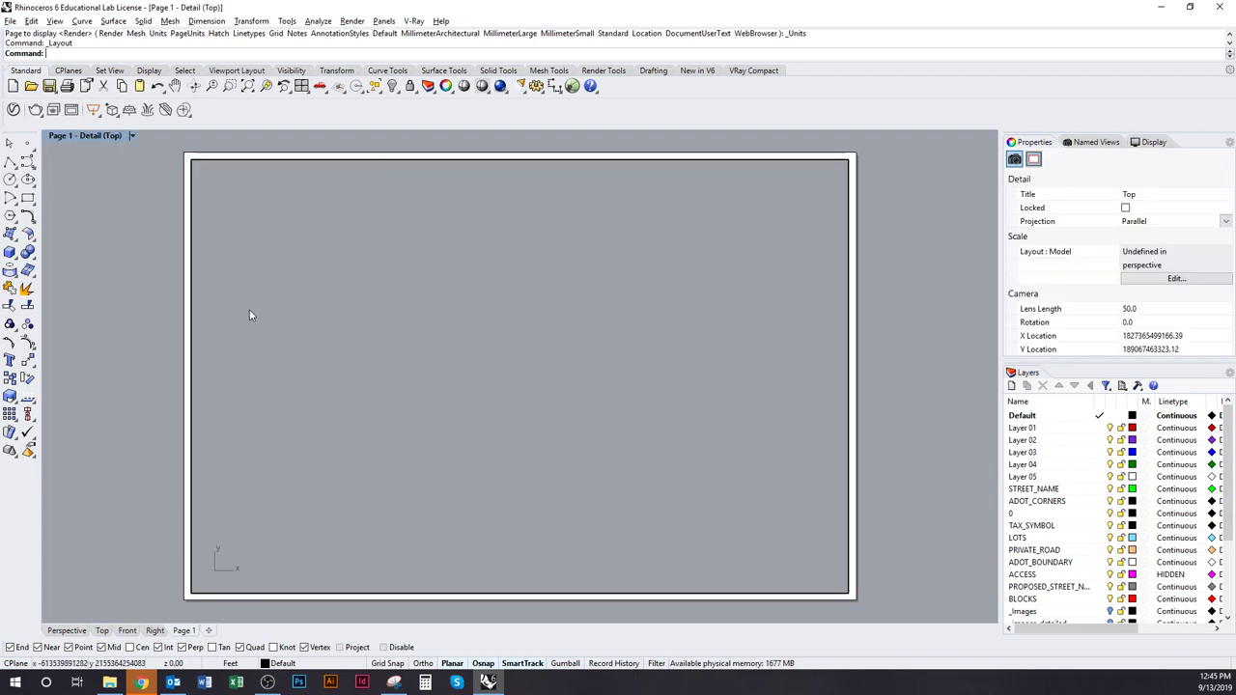
double_click(249, 310)
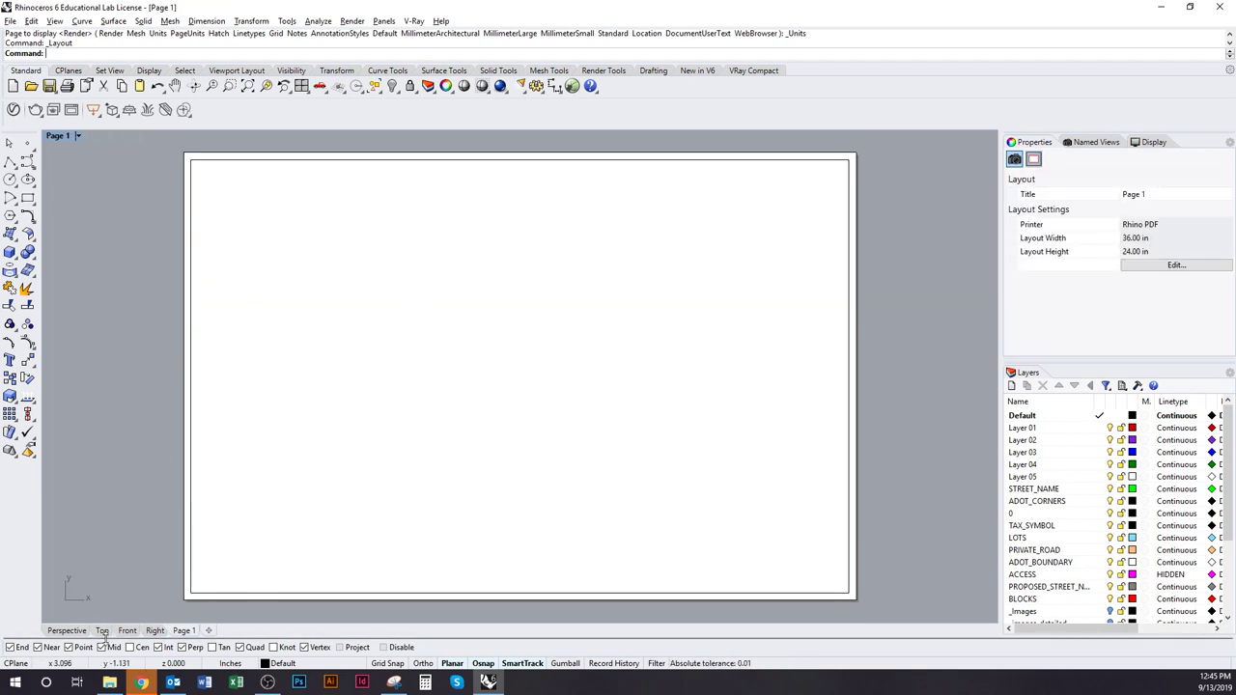
click(101, 630)
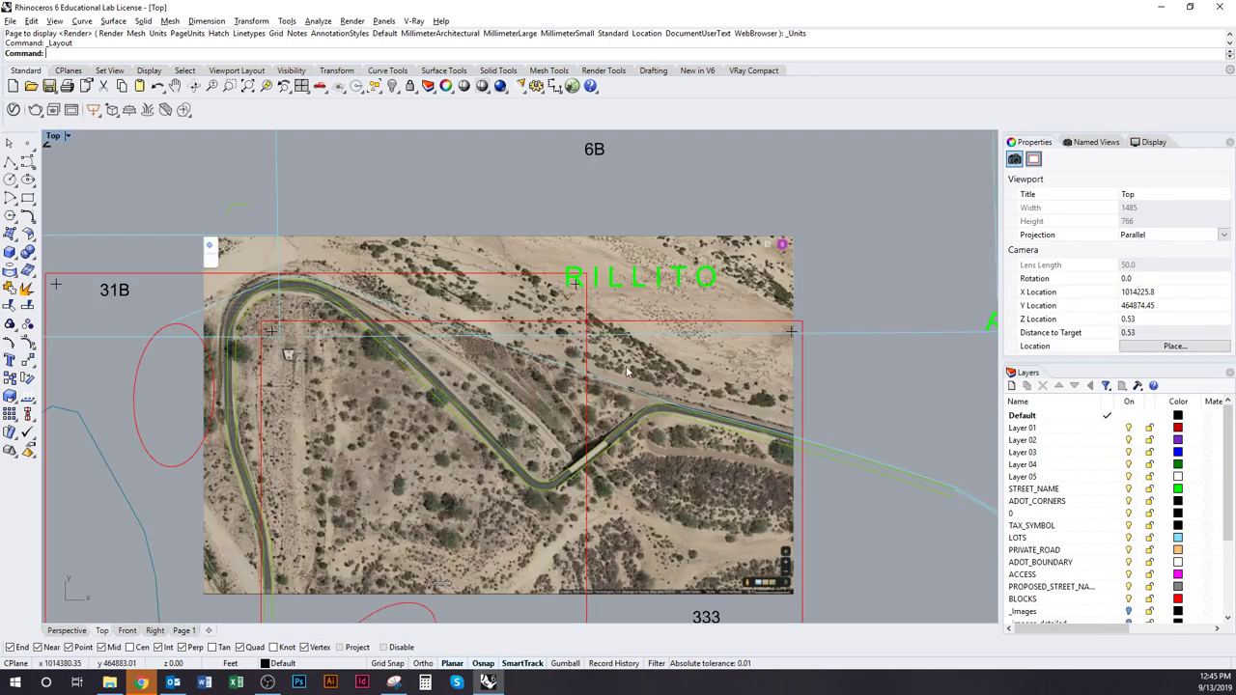
Check which layer the RILLITO text is on and turn off the STREET_NAME layer.
click(702, 280)
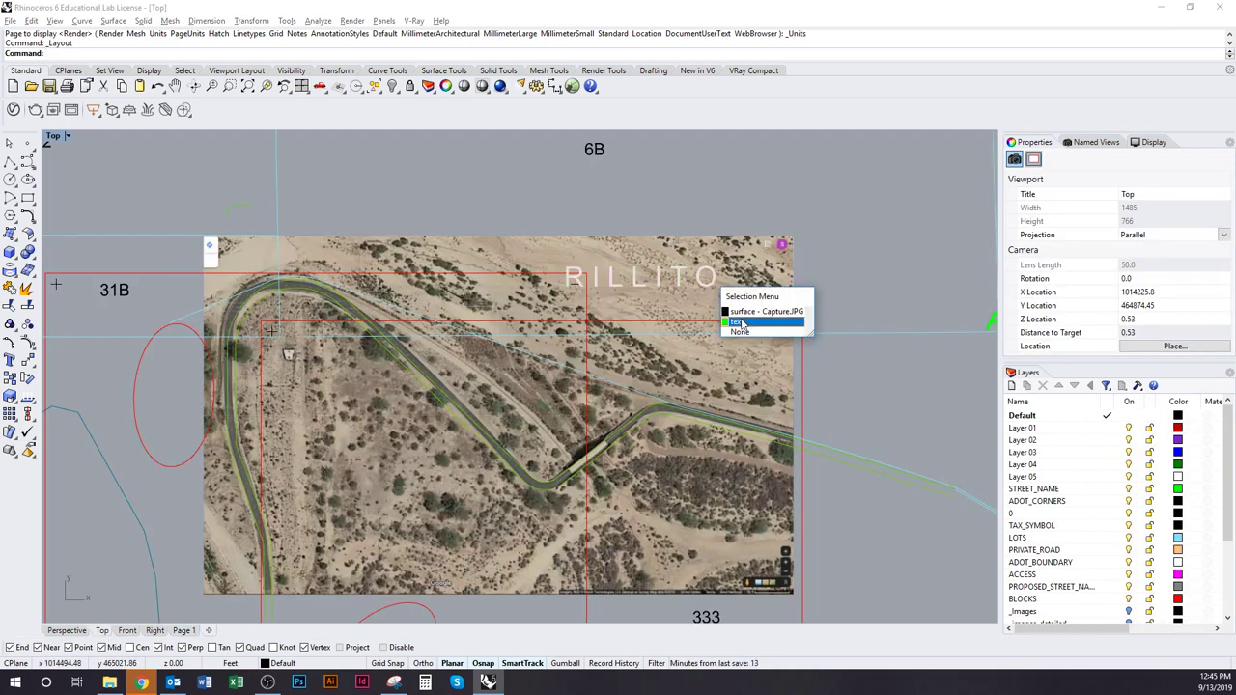
click(748, 314)
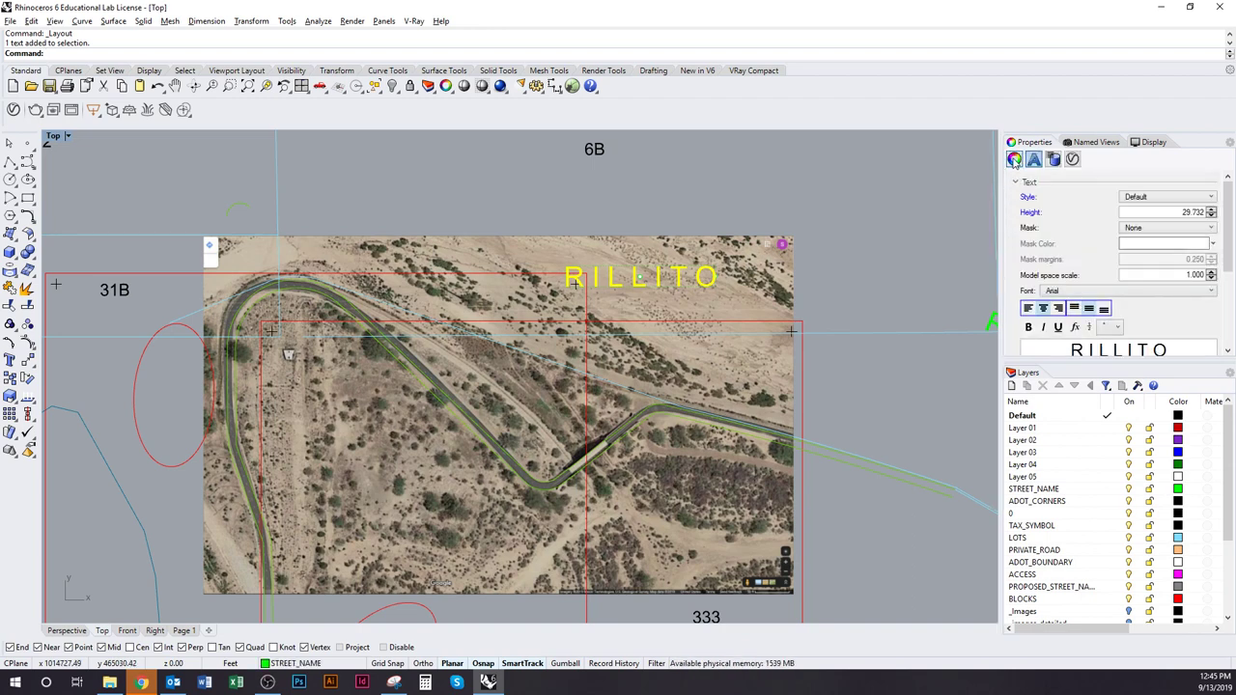
click(1013, 159)
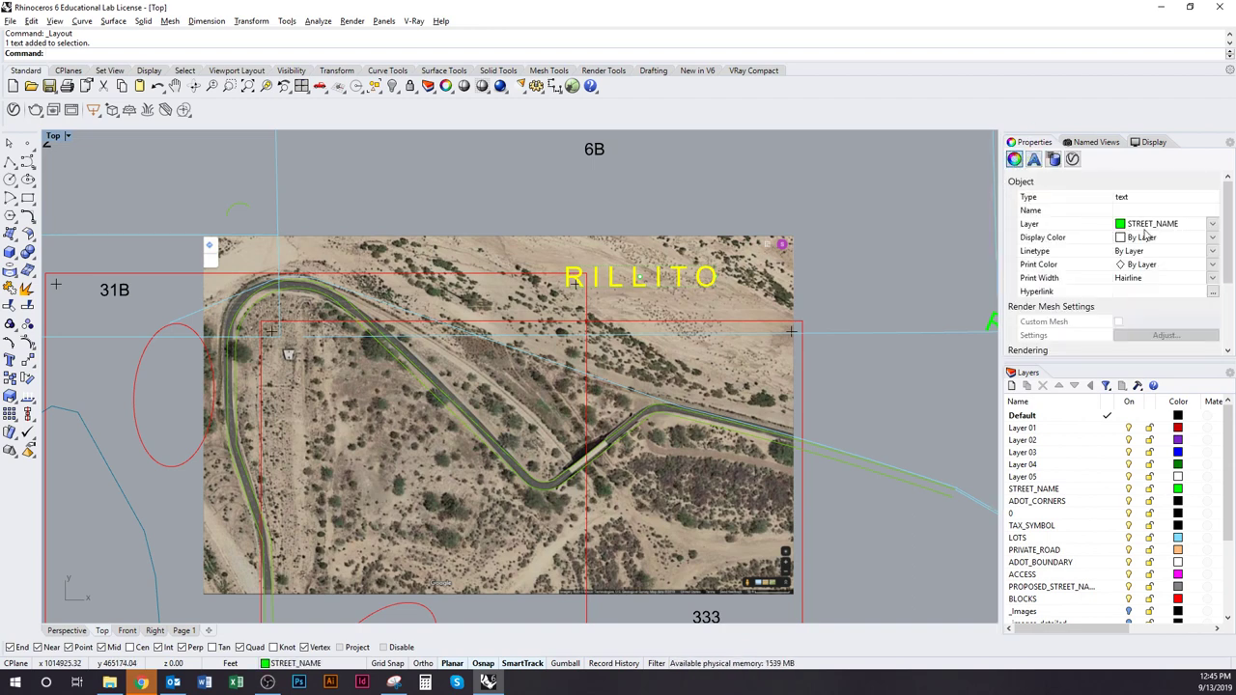
click(1135, 490)
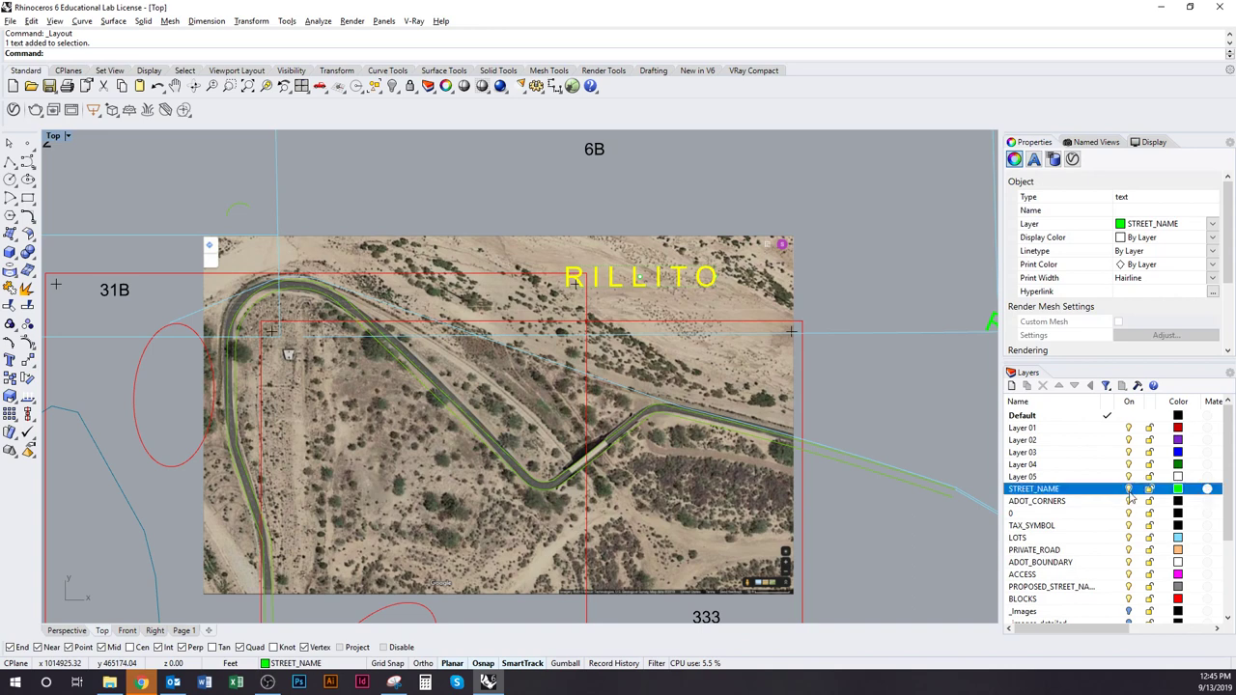
click(910, 423)
scroll(750, 391, down, 1)
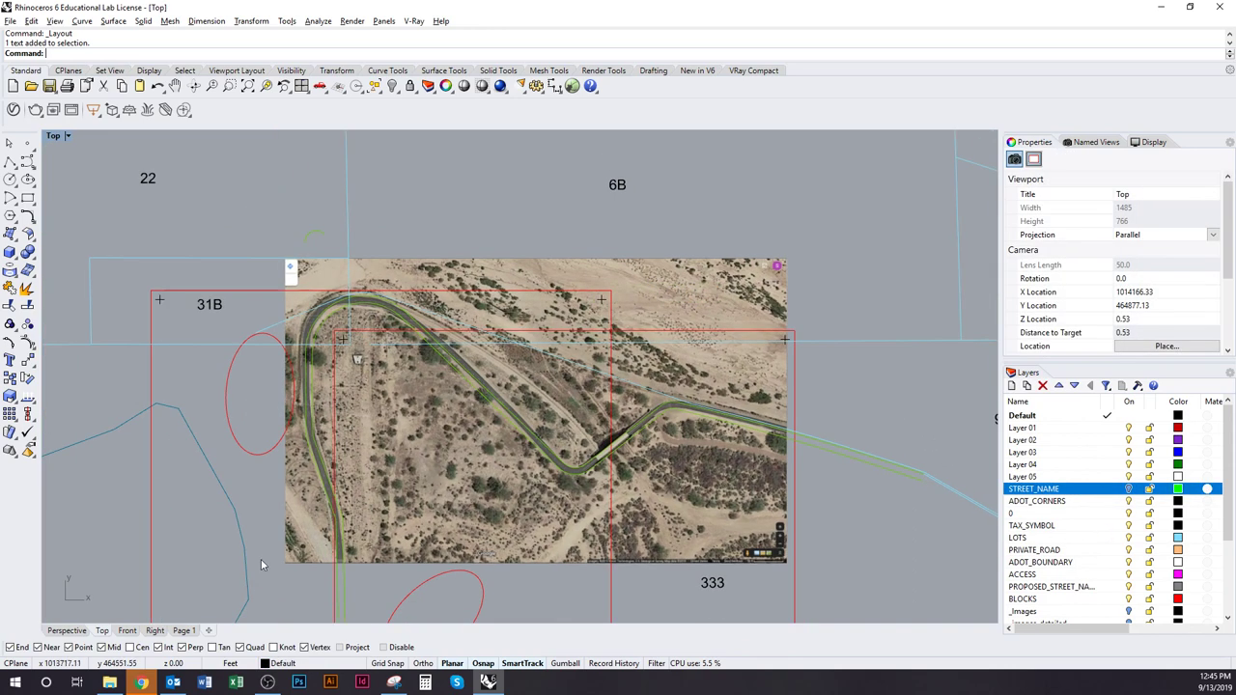
Activate the detail on Page 1, select all objects with SelAll, zoom the detail to the selection and clear the selection.
click(184, 631)
double_click(381, 473)
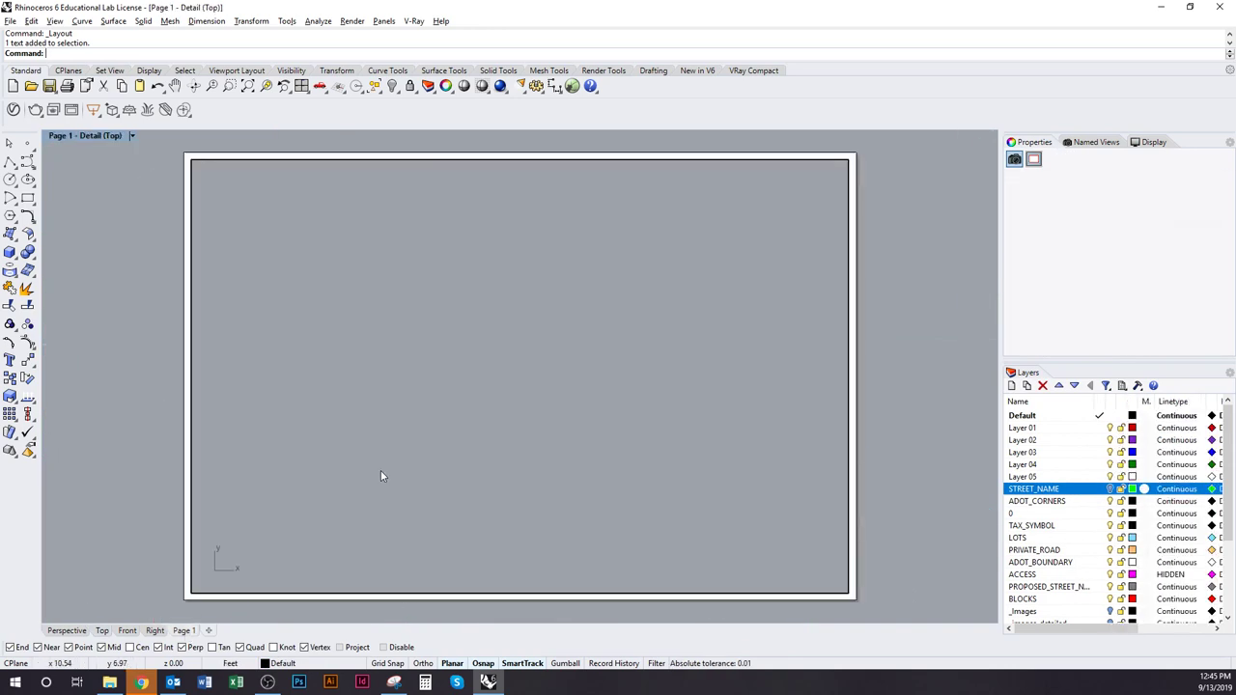
ctrl+right_drag(385, 389, 398, 467)
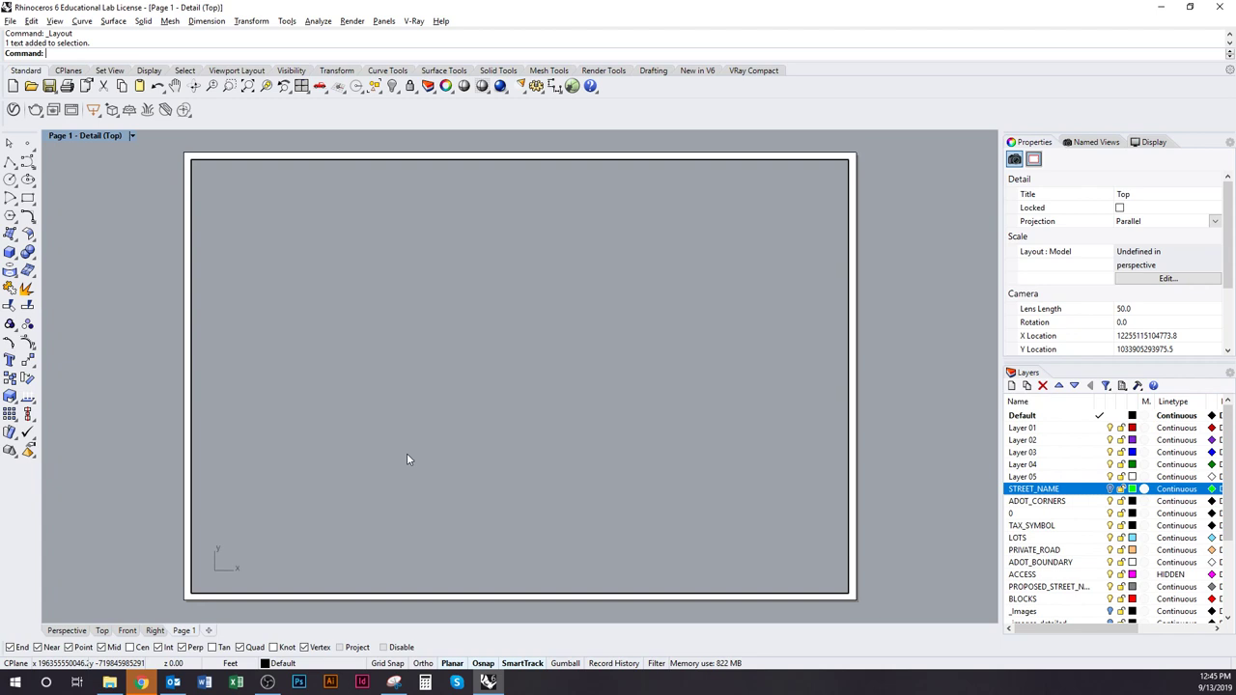
text(SelAll)
key(Return)
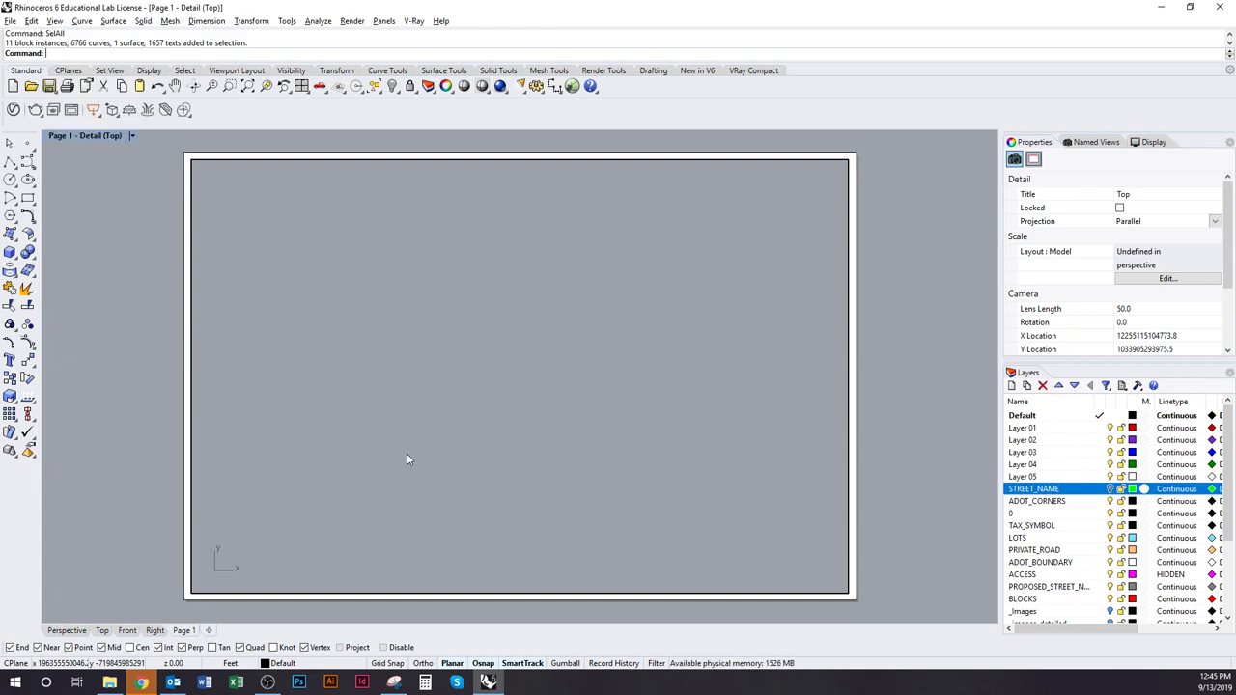
text(Z)
key(Return)
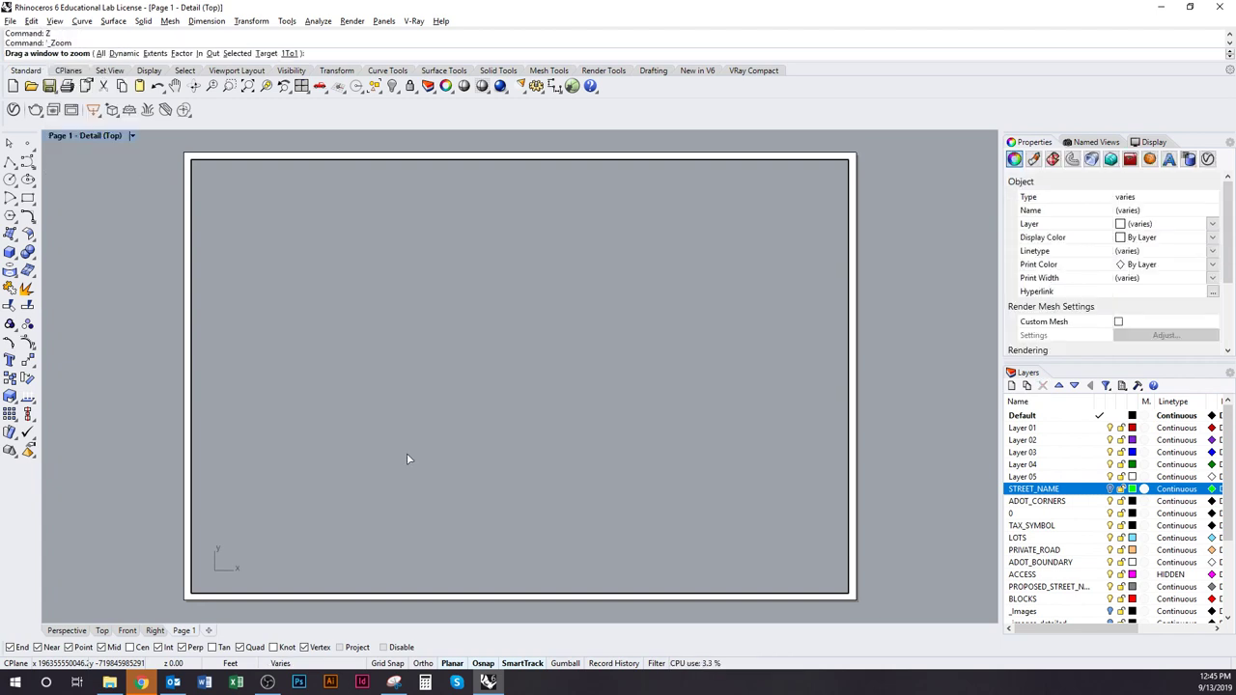
text(s)
key(Return)
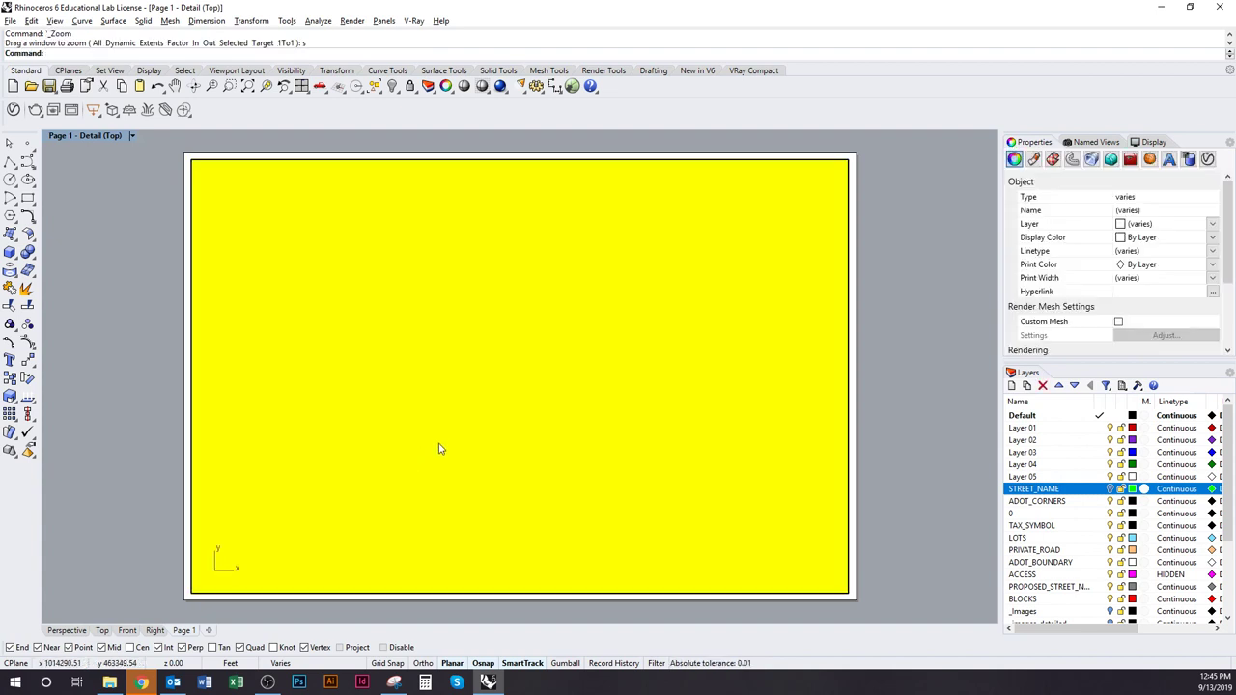
key(Escape)
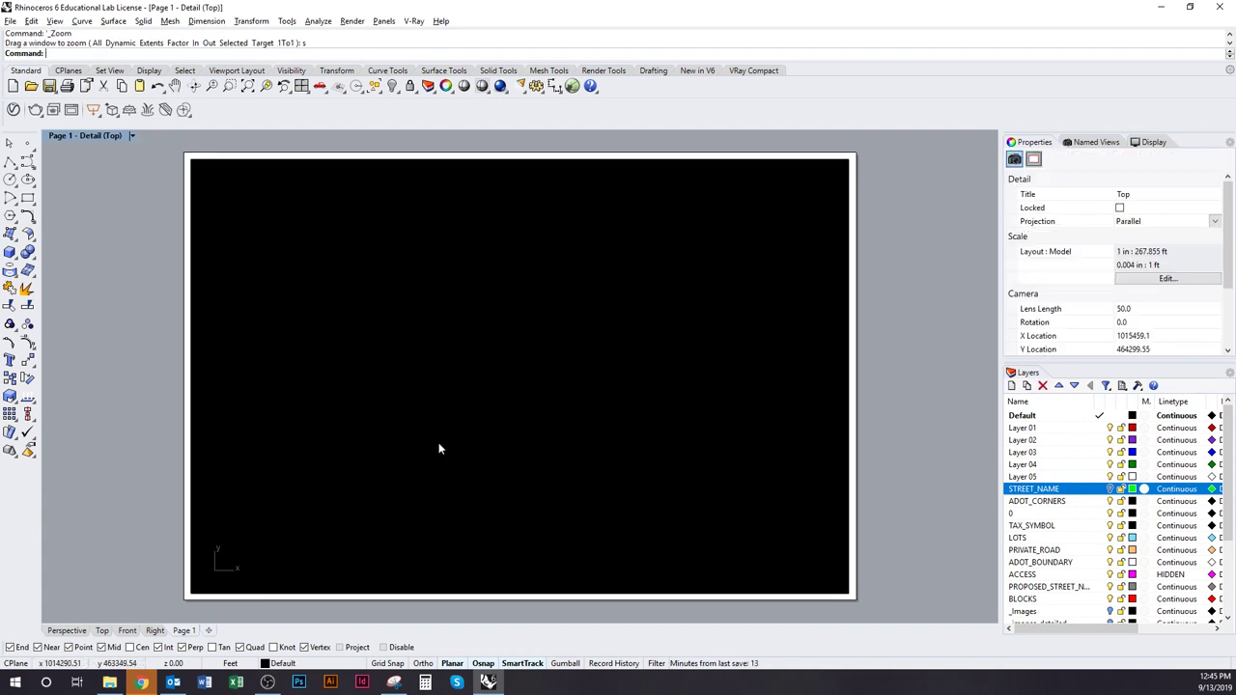
Turn off the TAX_SYMBOL layer and leave the Page 1 detail.
click(1110, 526)
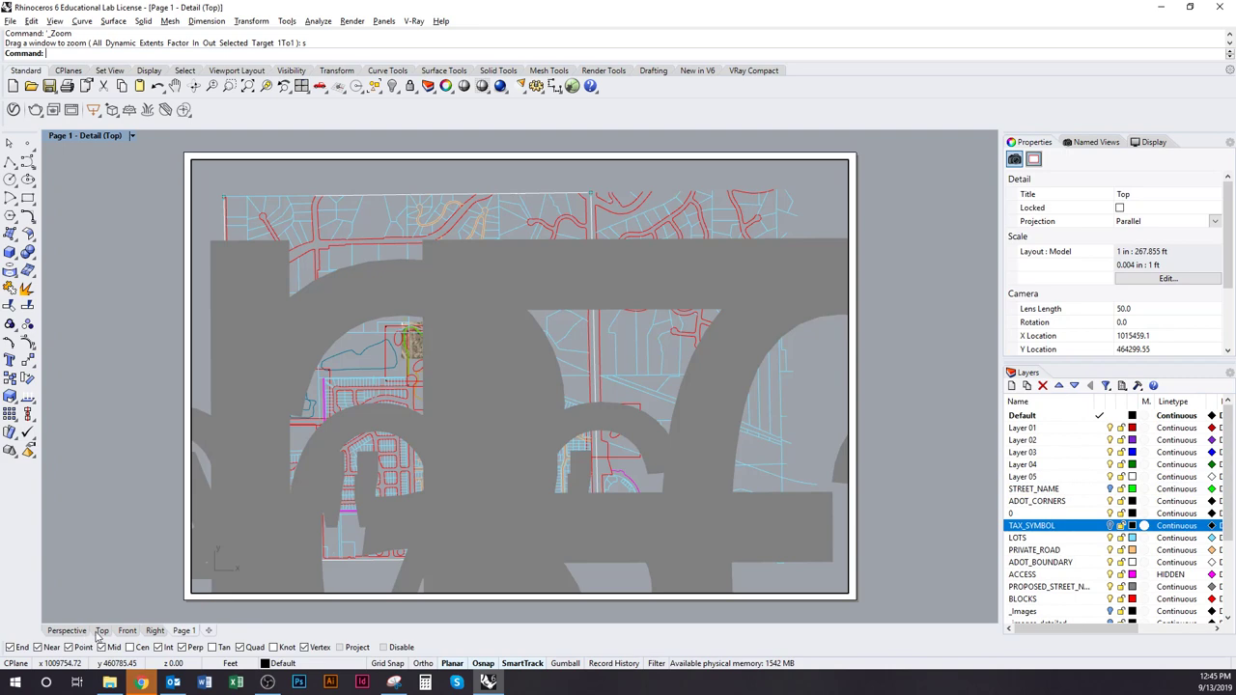
click(351, 584)
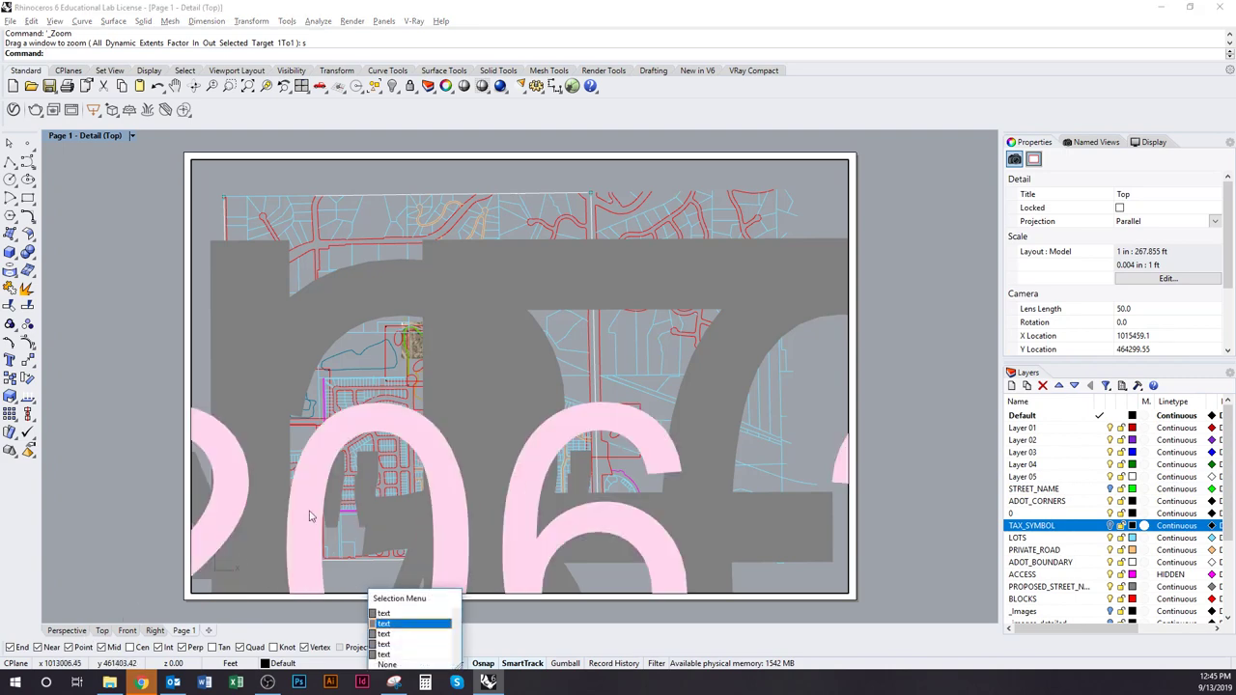
click(300, 184)
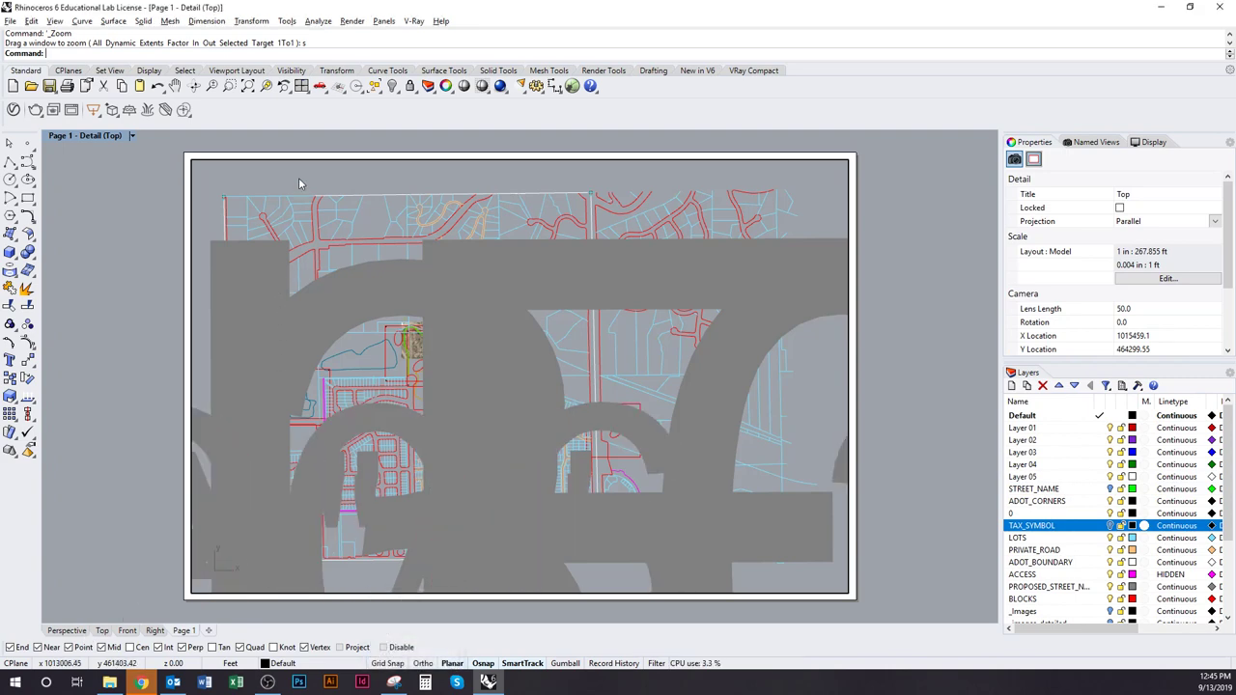
double_click(299, 184)
Examine the linework around the aerial image and the neighbouring lots in the Top view.
click(102, 630)
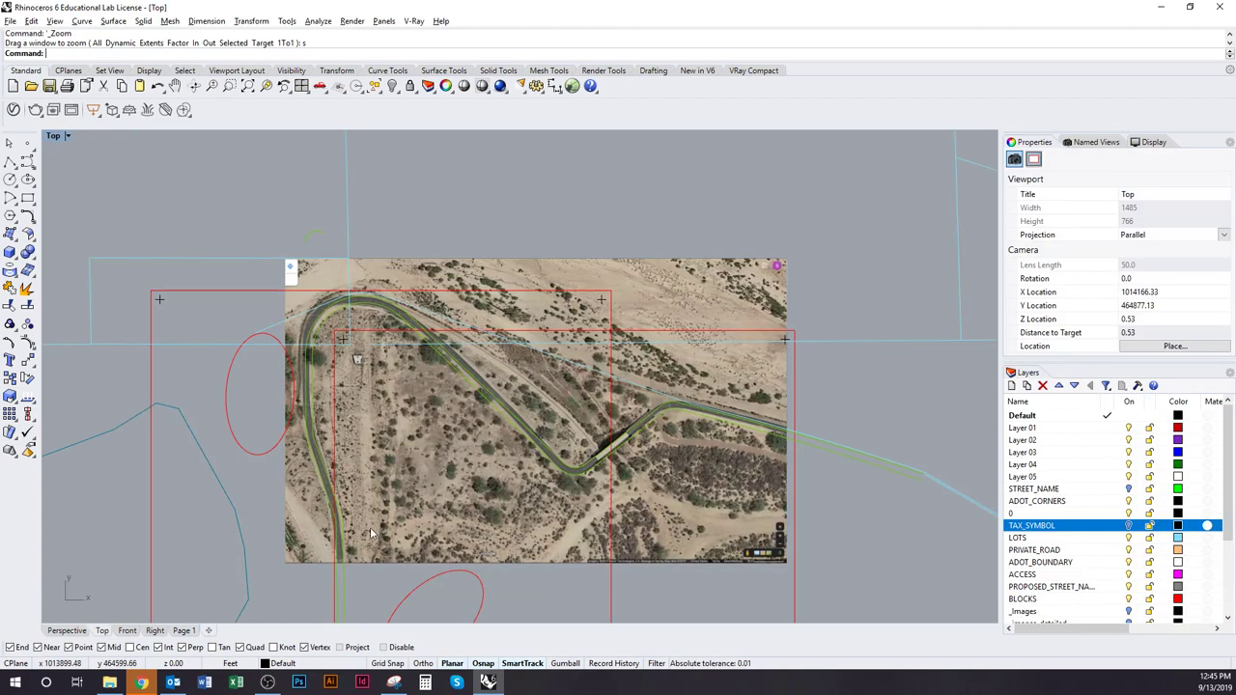
scroll(370, 527, down, 8)
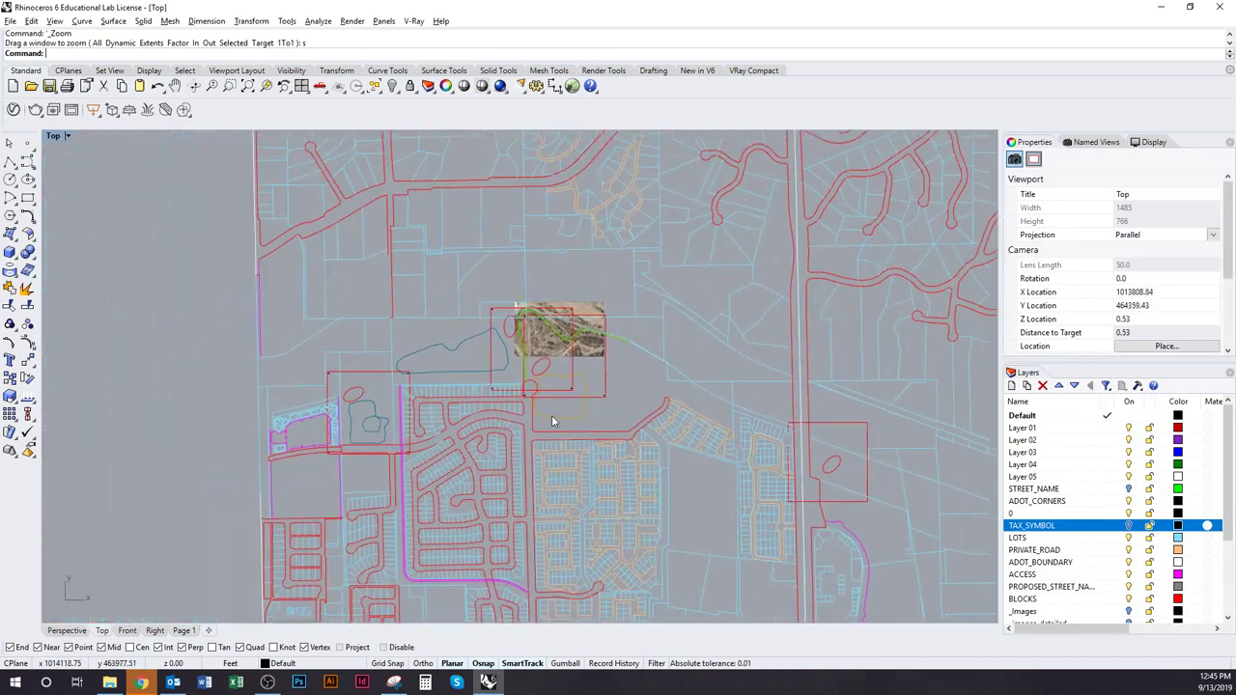
right_drag(551, 415, 461, 334)
scroll(353, 525, down, 2)
scroll(488, 386, up, 11)
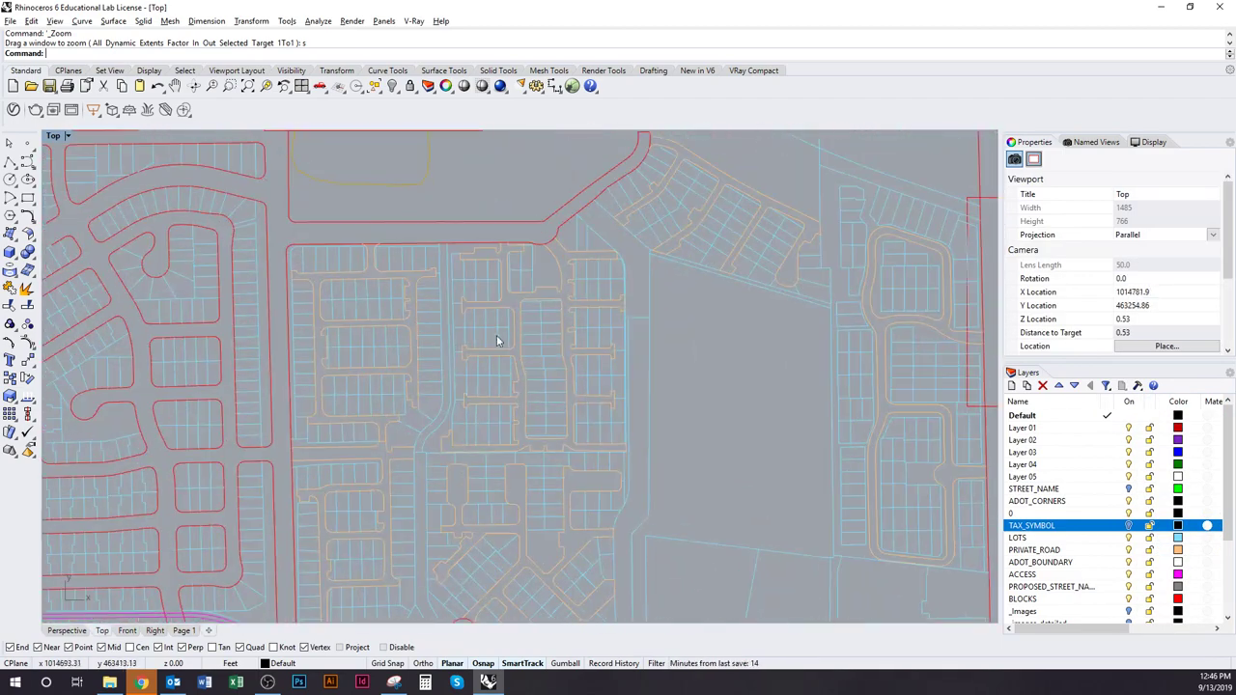
right_drag(541, 391, 538, 595)
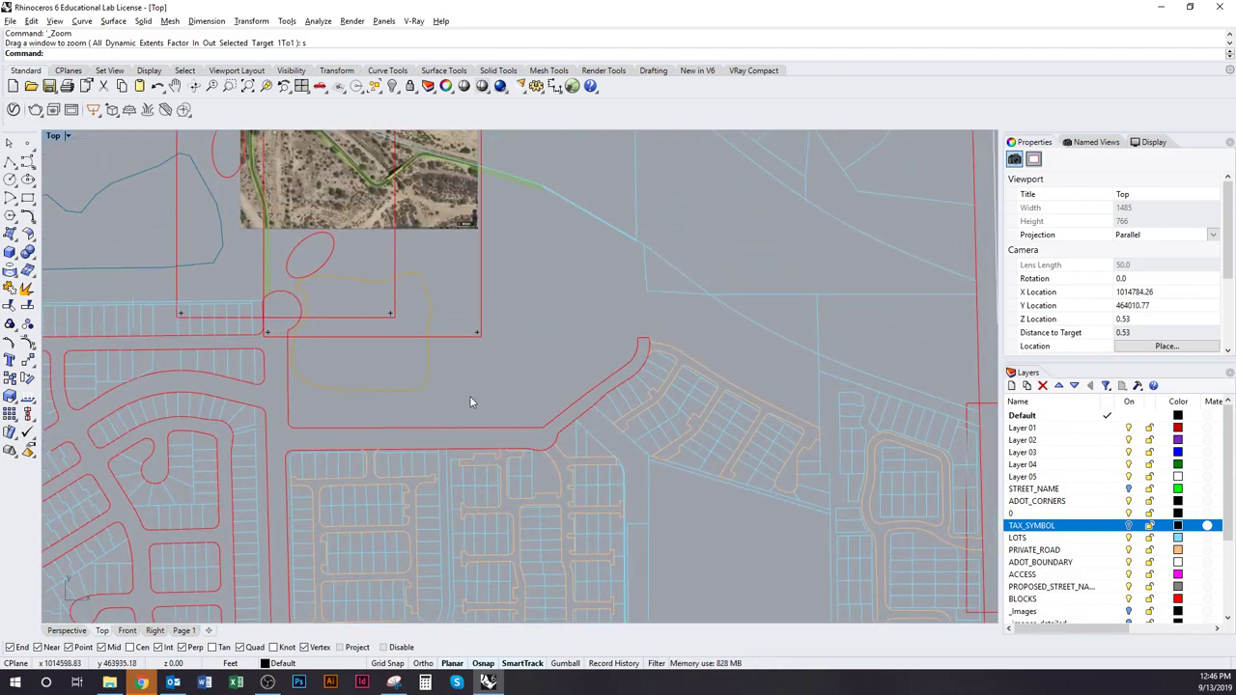
key(alt)
Check the layer of the oversized text in the Page 1 detail, turn off PROPOSED_STREET_NAME and leave the detail.
click(180, 632)
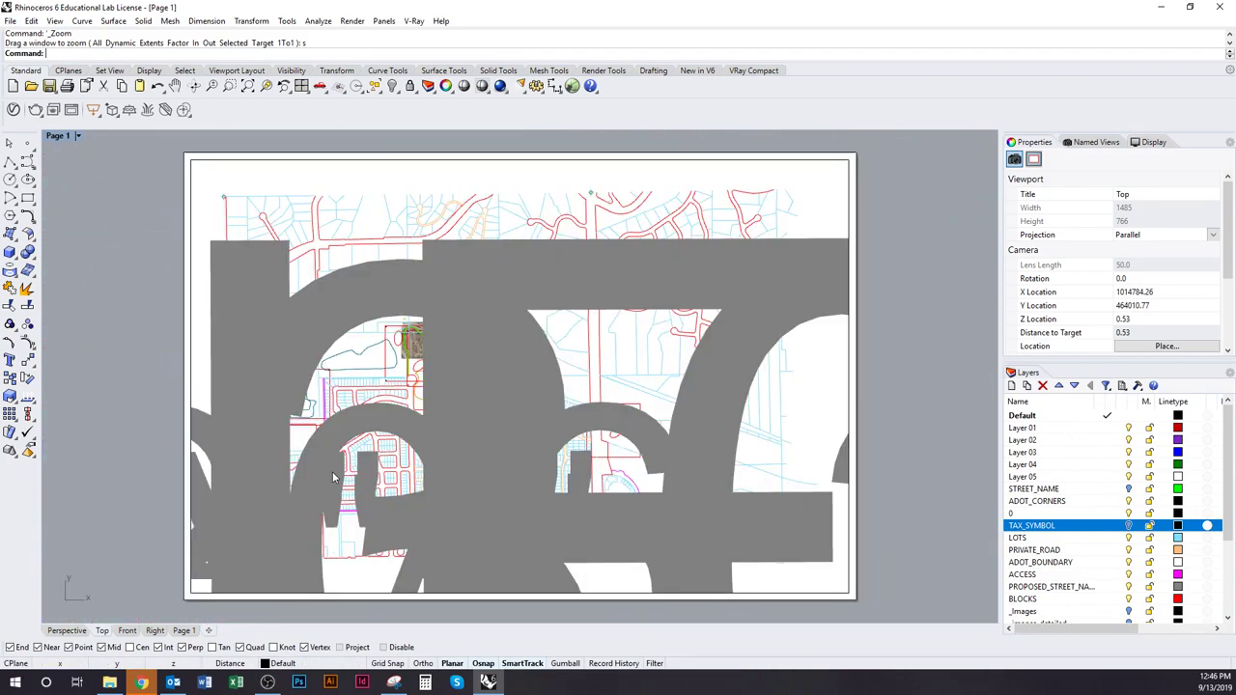
double_click(529, 419)
click(510, 384)
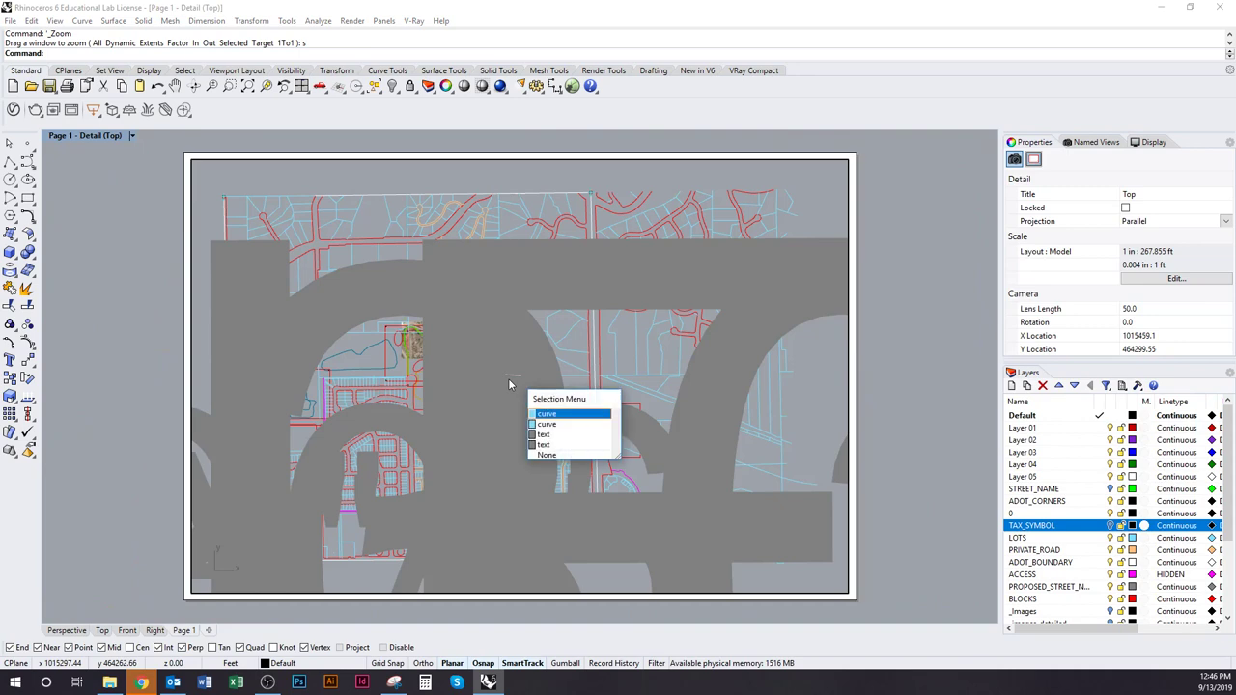
click(558, 432)
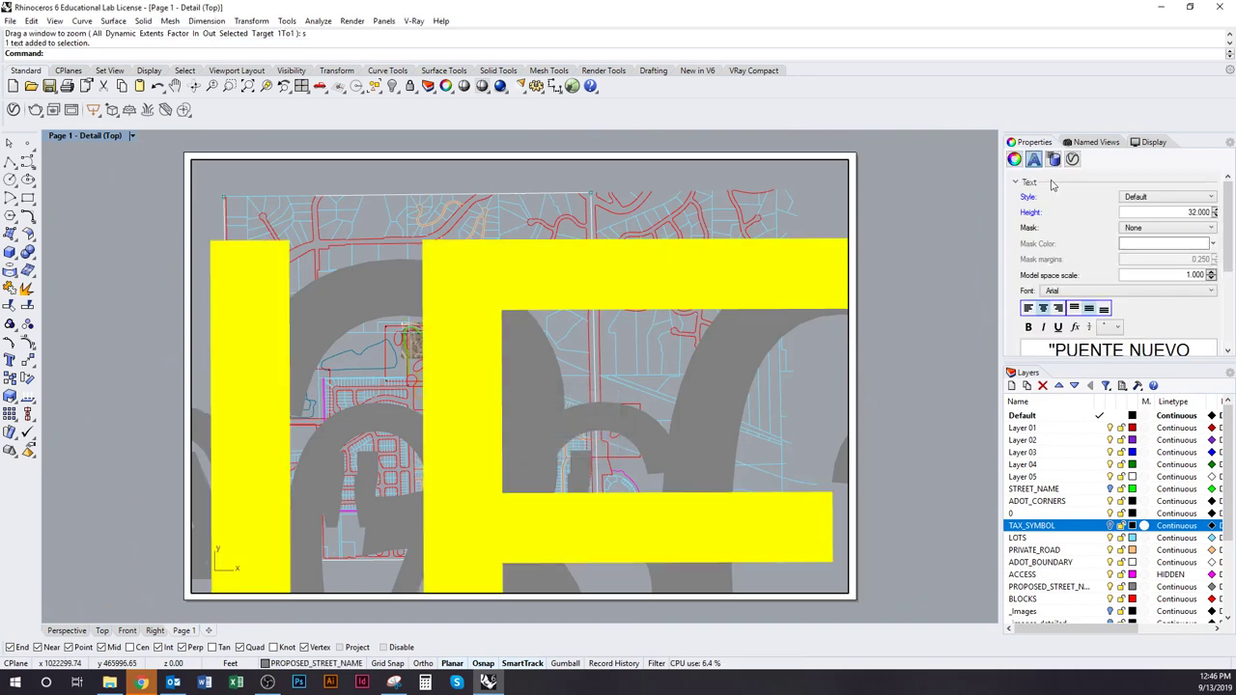
click(1014, 159)
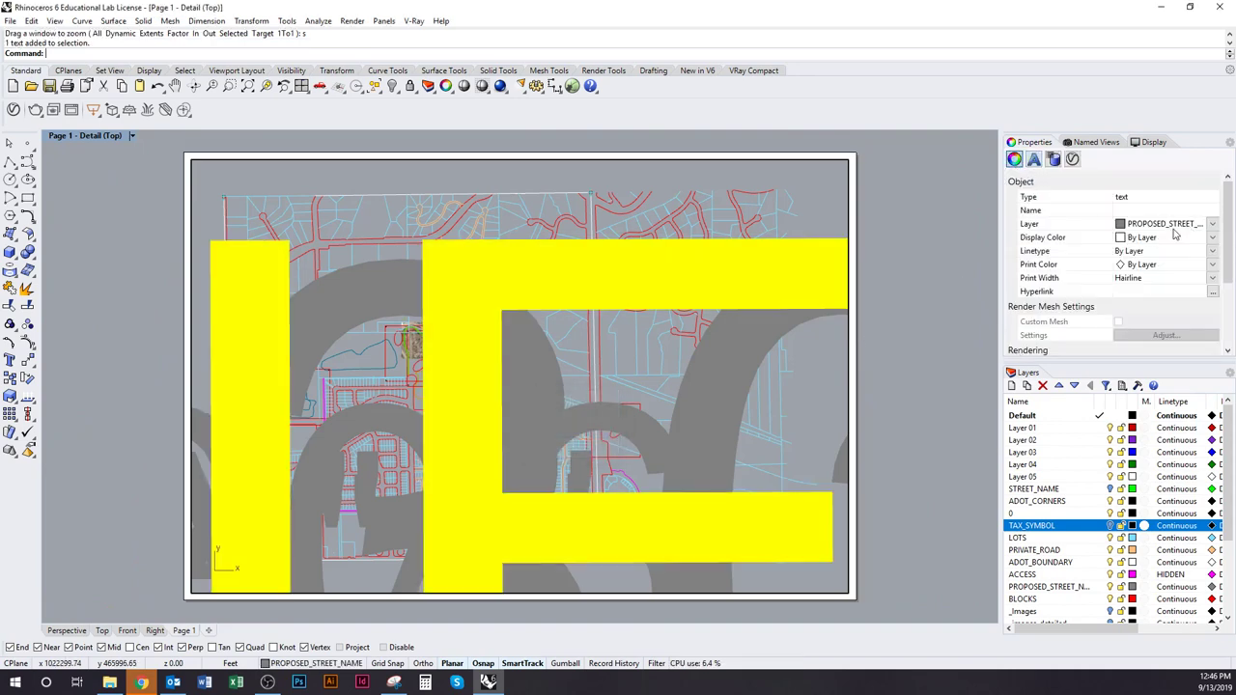
click(1109, 586)
double_click(826, 430)
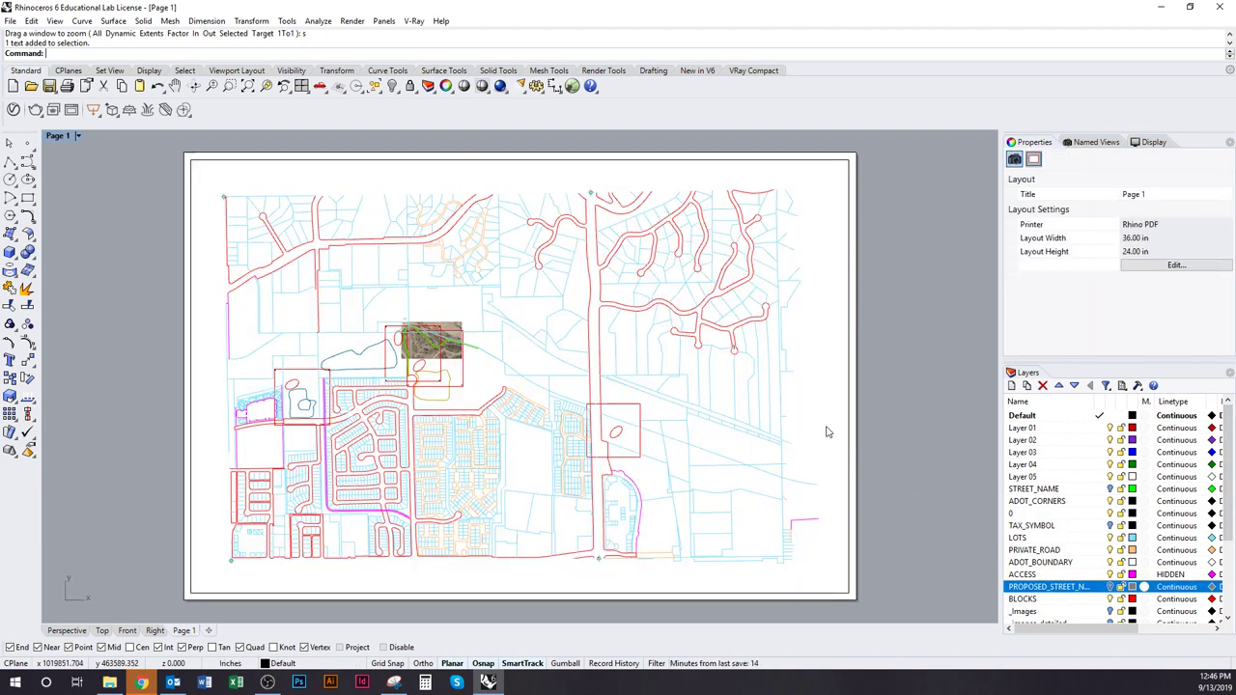
Set the Page 1 detail's scale to 1 inch on page equals 16 feet in model.
right_drag(407, 386, 425, 388)
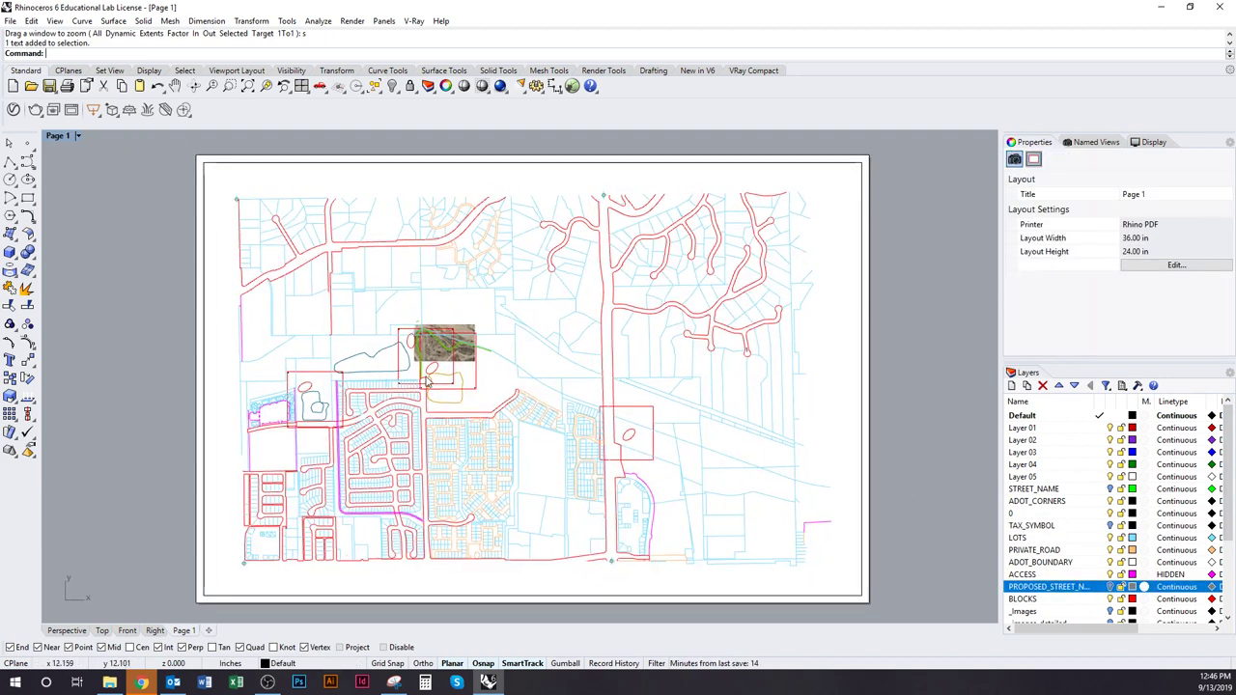
click(858, 353)
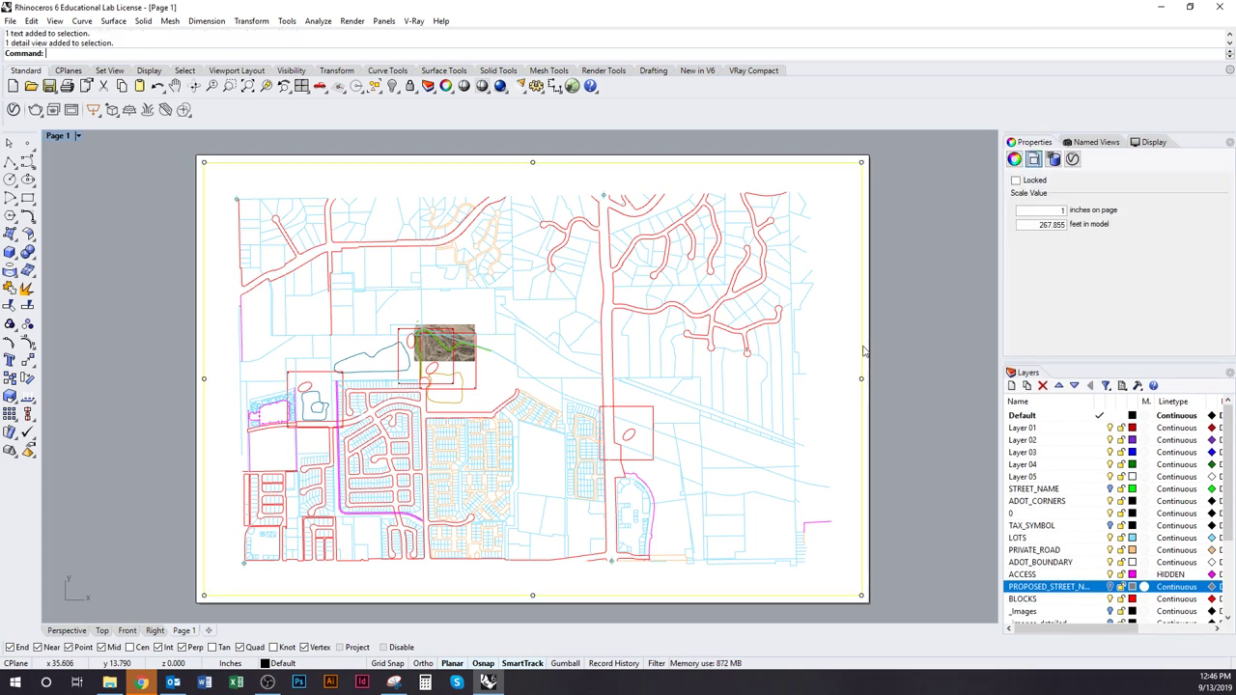
double_click(832, 390)
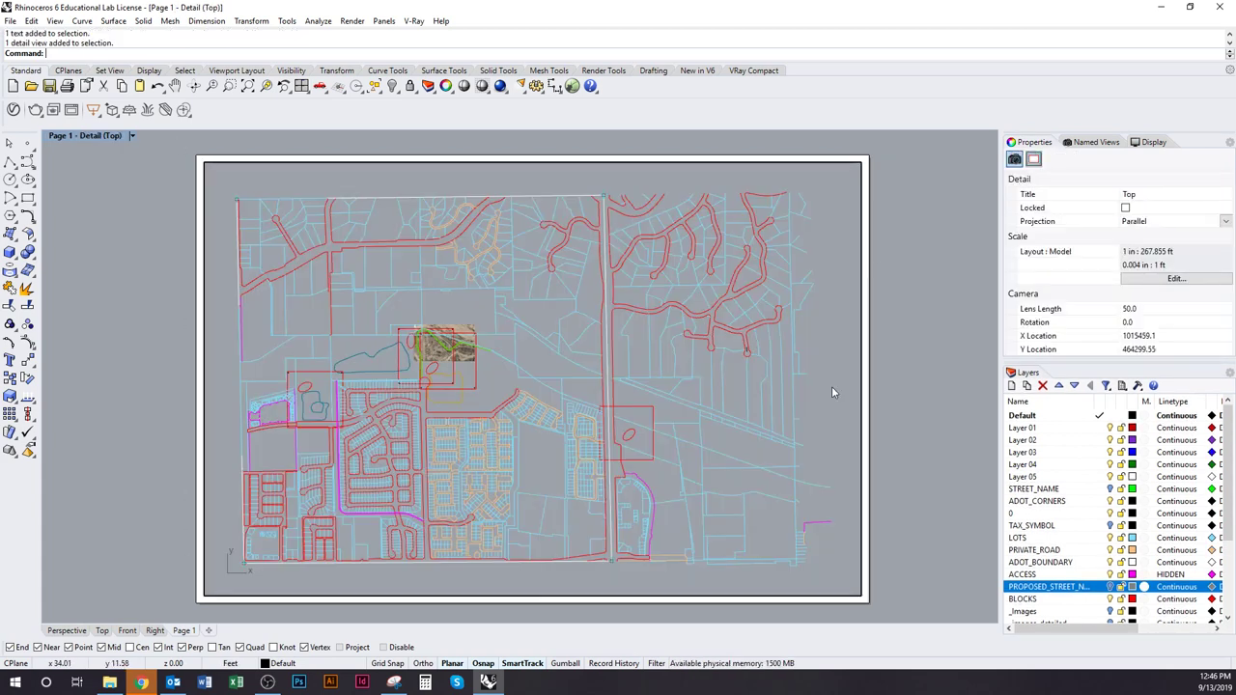
double_click(831, 392)
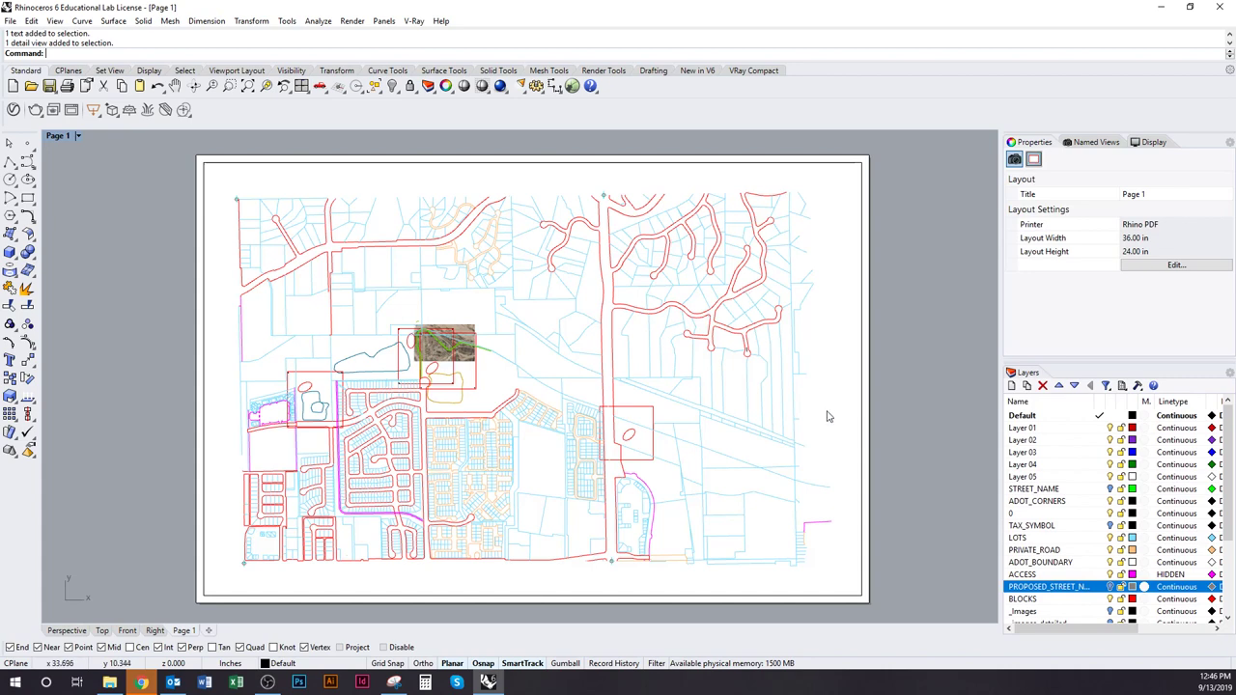
click(859, 416)
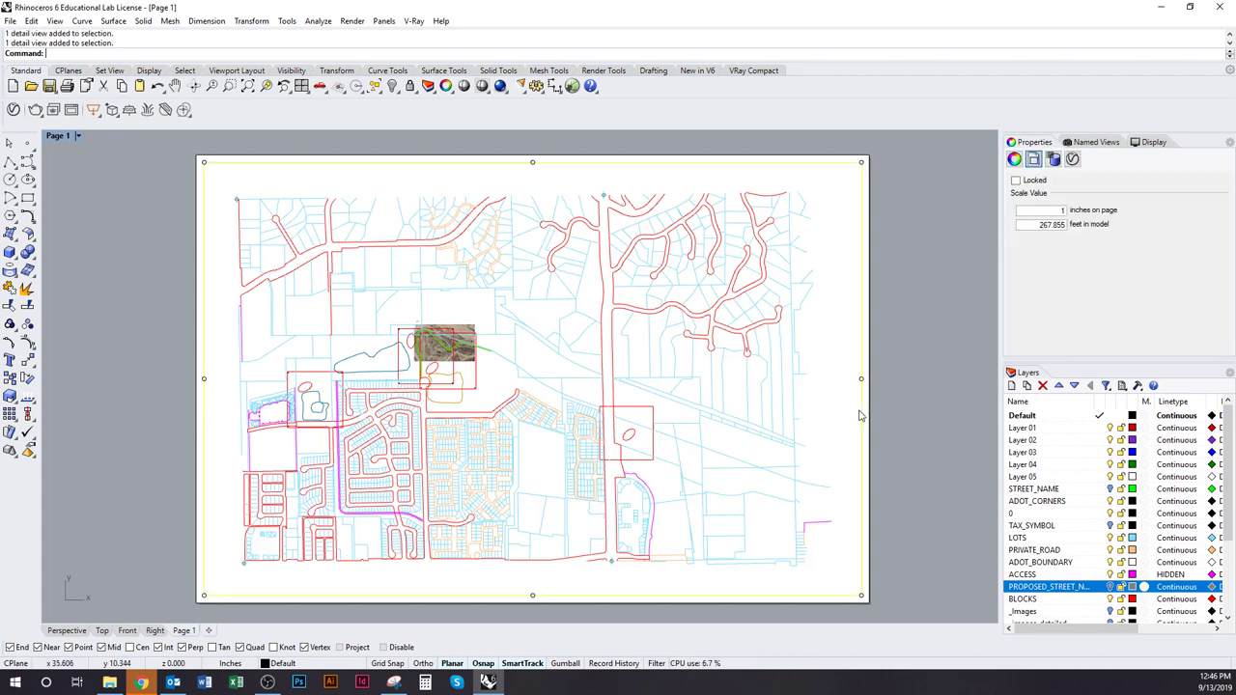
double_click(1047, 224)
text(16)
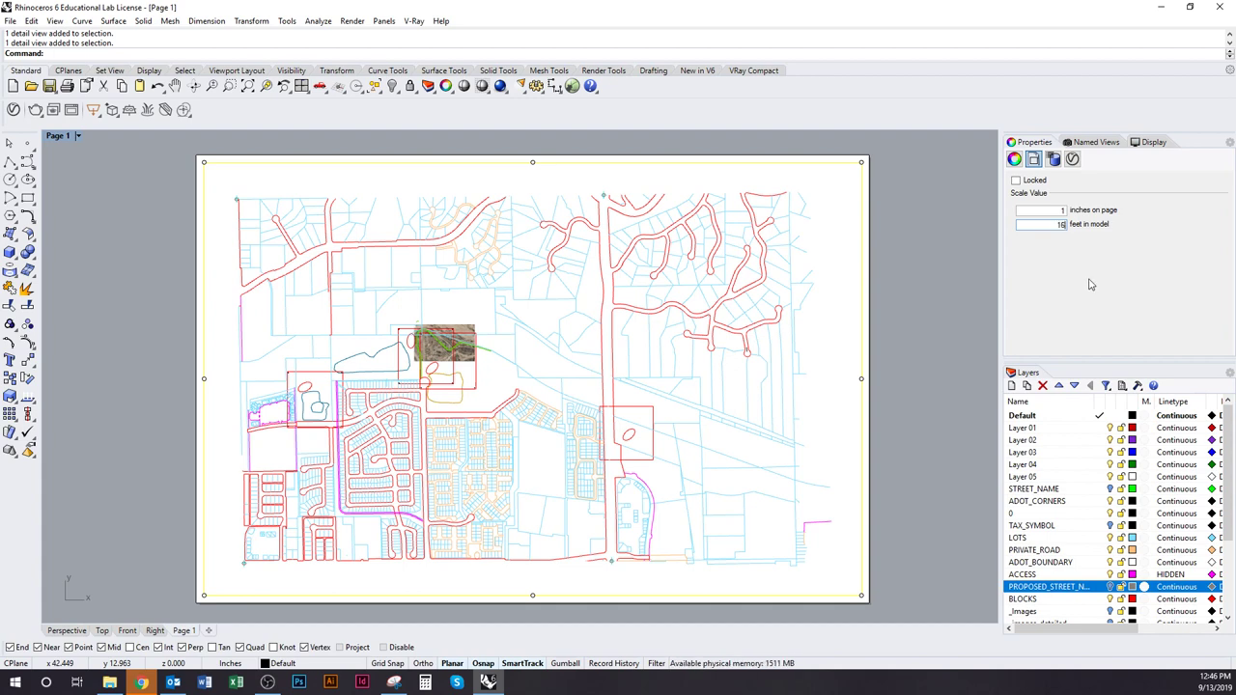
key(Return)
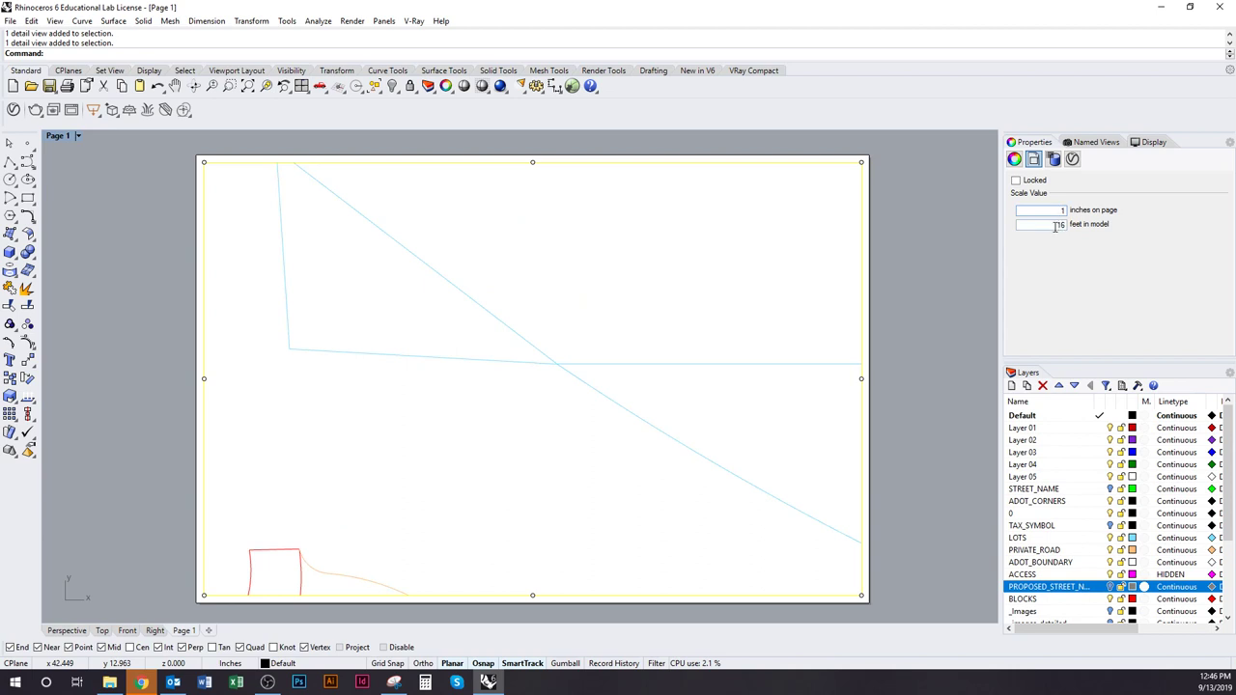
Reposition the view inside the Page 1 detail so the aerial image fills the frame, and return to the layout.
click(651, 287)
double_click(353, 313)
right_drag(353, 309, 737, 428)
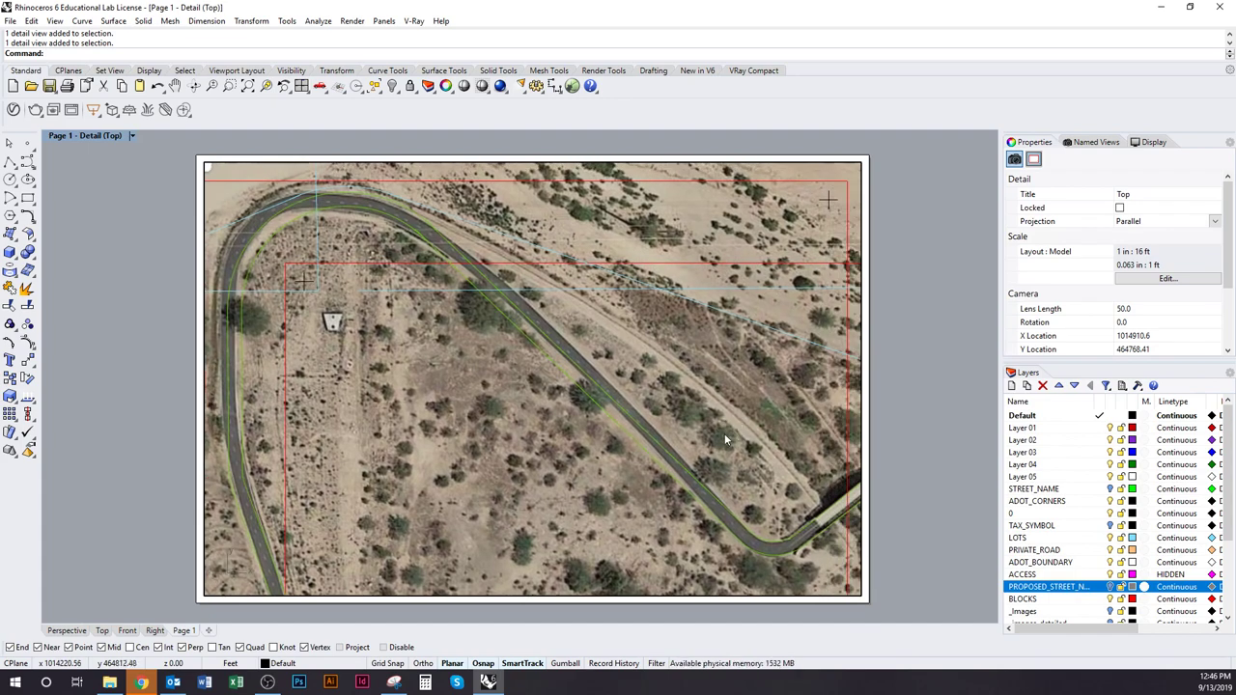
mouse_move(483, 384)
right_down()
mouse_move(315, 441)
mouse_move(626, 493)
mouse_move(607, 359)
mouse_move(460, 377)
mouse_move(500, 377)
right_up()
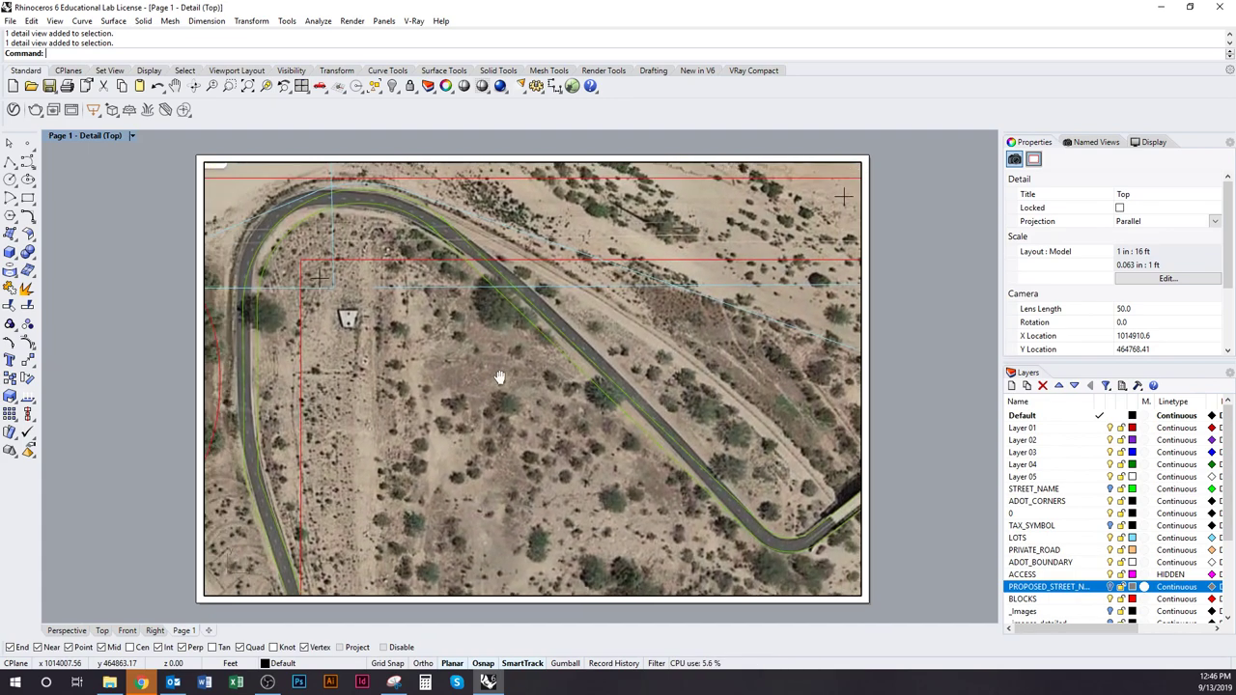
double_click(143, 361)
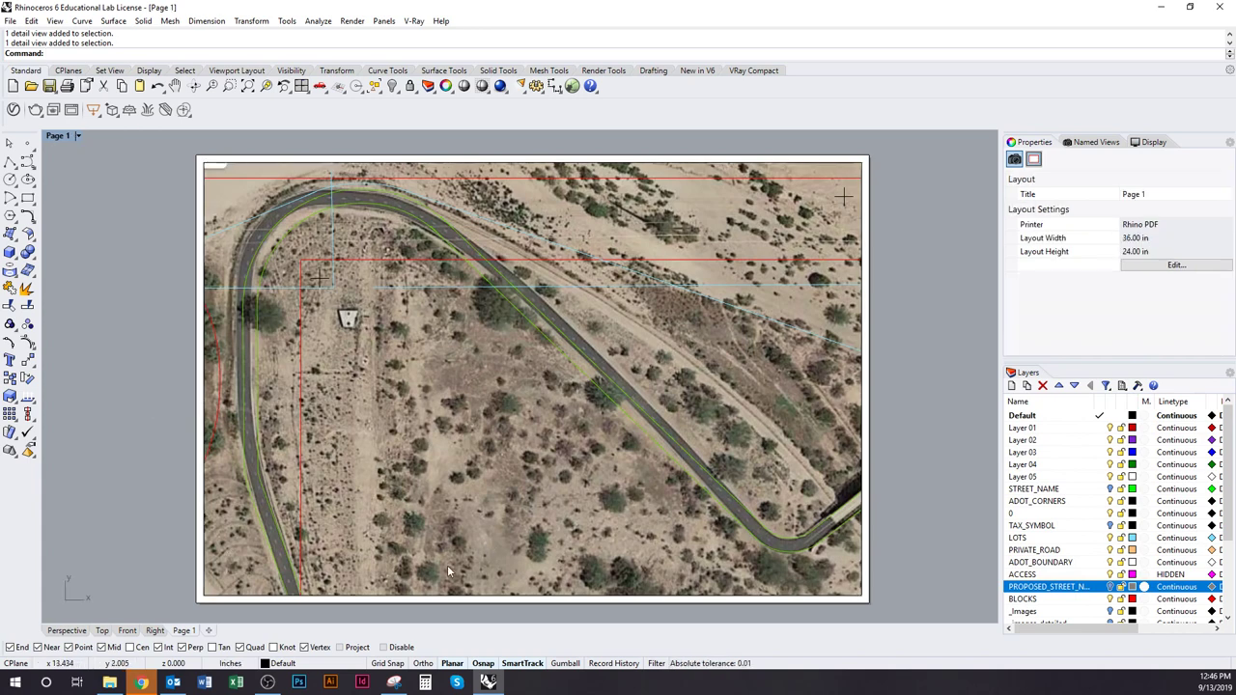
Open the print setup for the Page 1 layout and set the output to include all layouts.
key(ctrl+p)
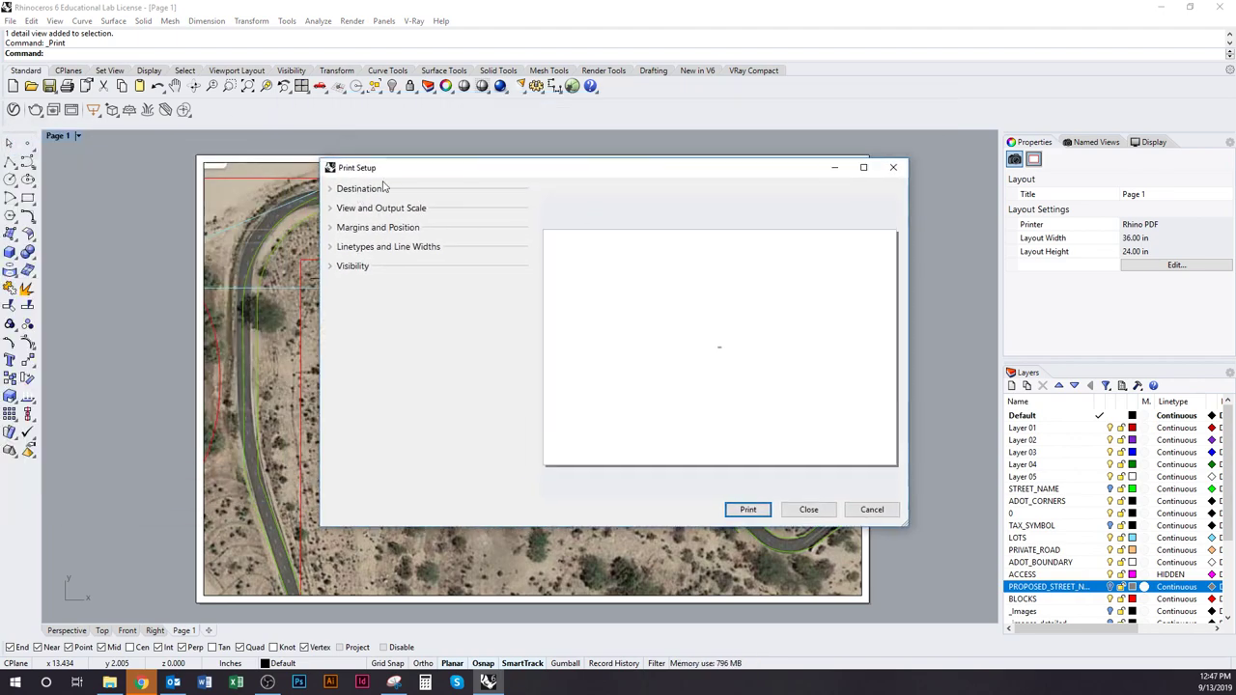
click(354, 228)
click(371, 230)
click(365, 248)
click(373, 247)
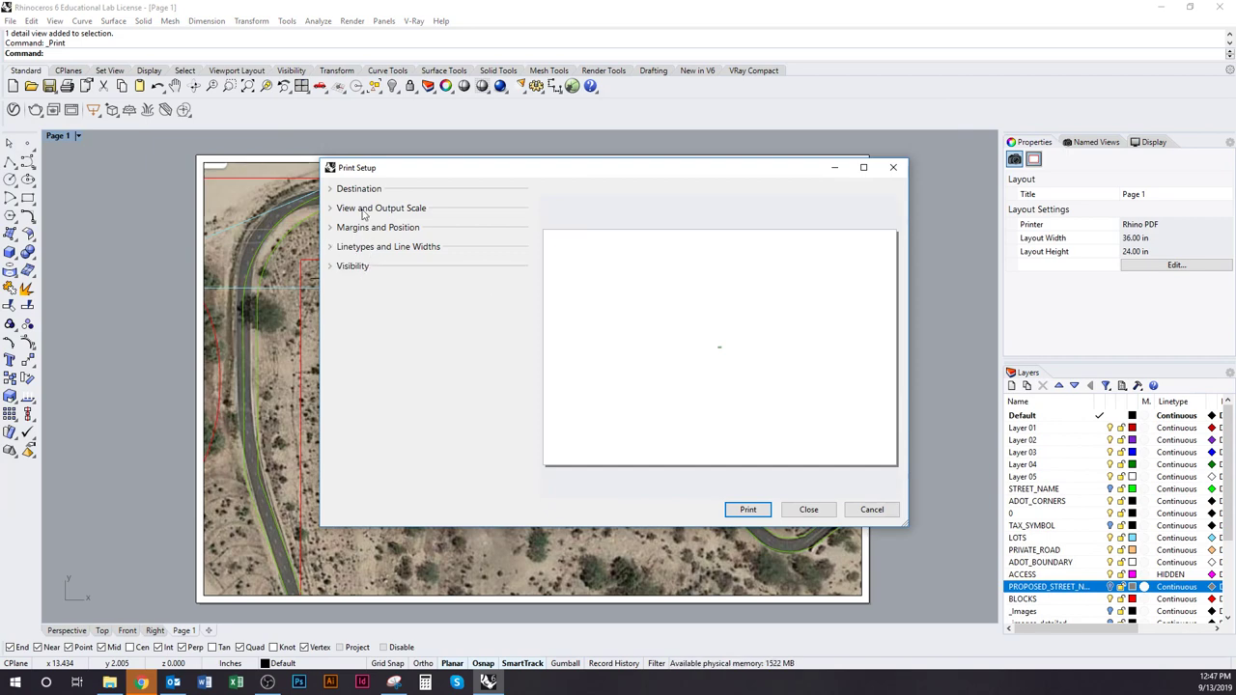
click(365, 209)
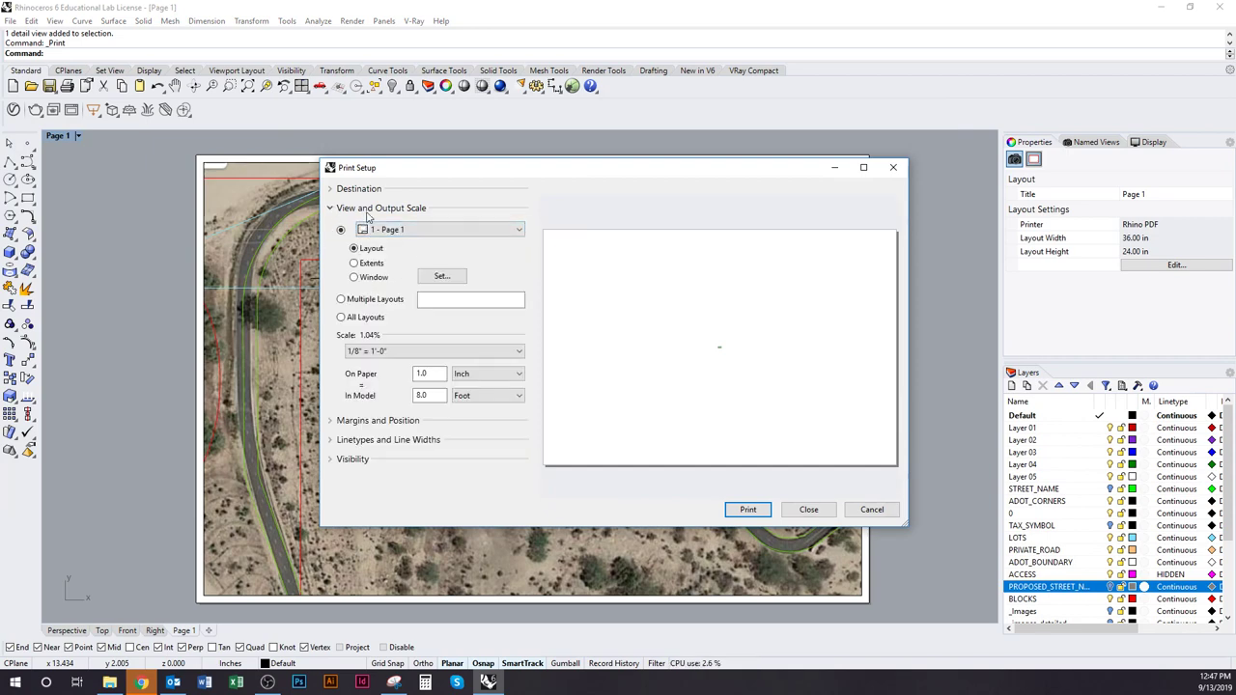
click(365, 319)
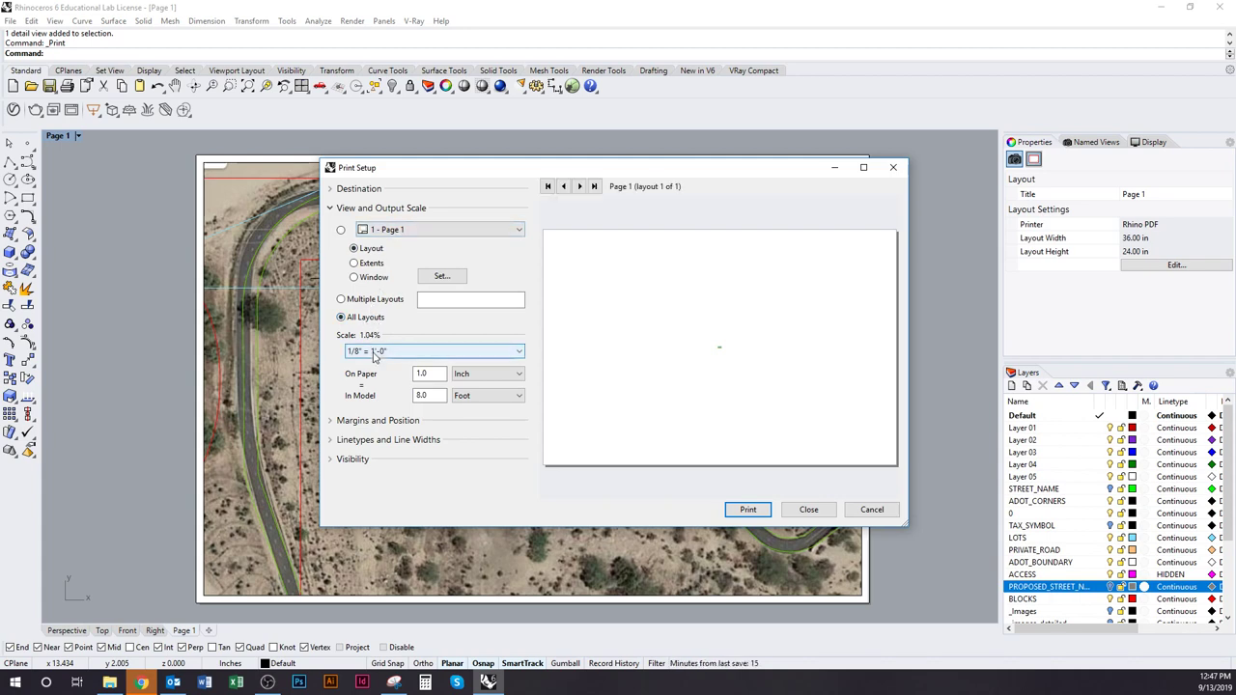
Set the print output scale to 1:1.
click(374, 354)
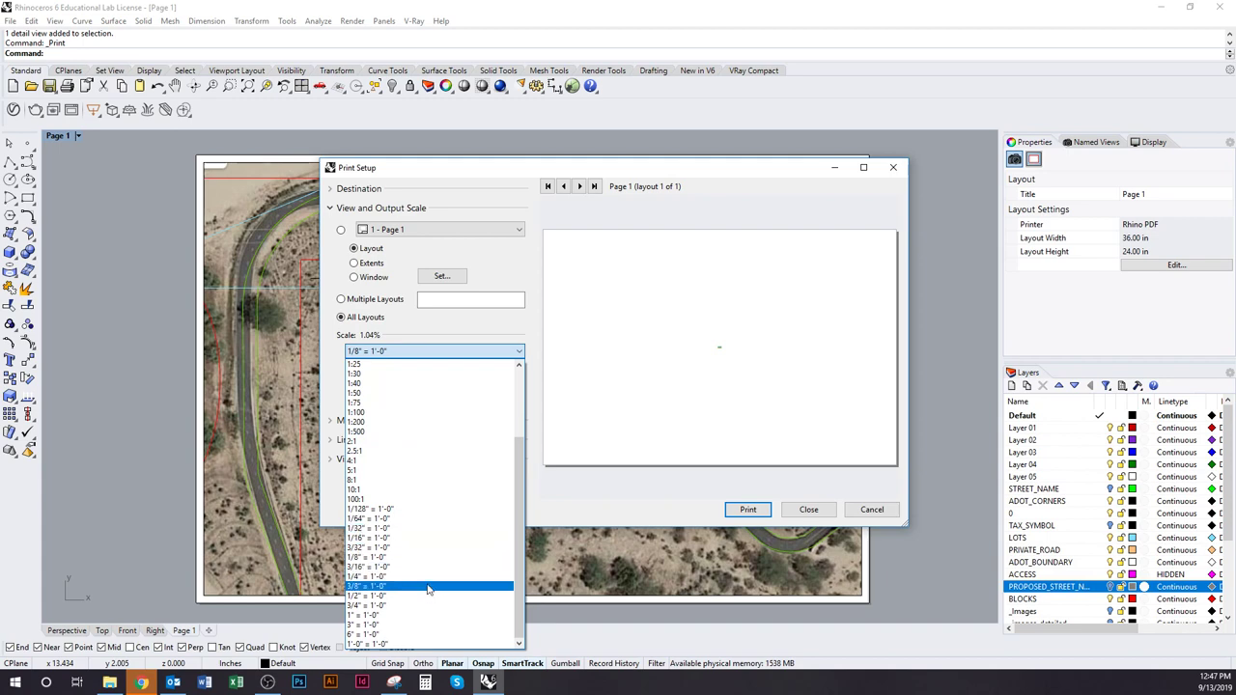
scroll(429, 590, up, 4)
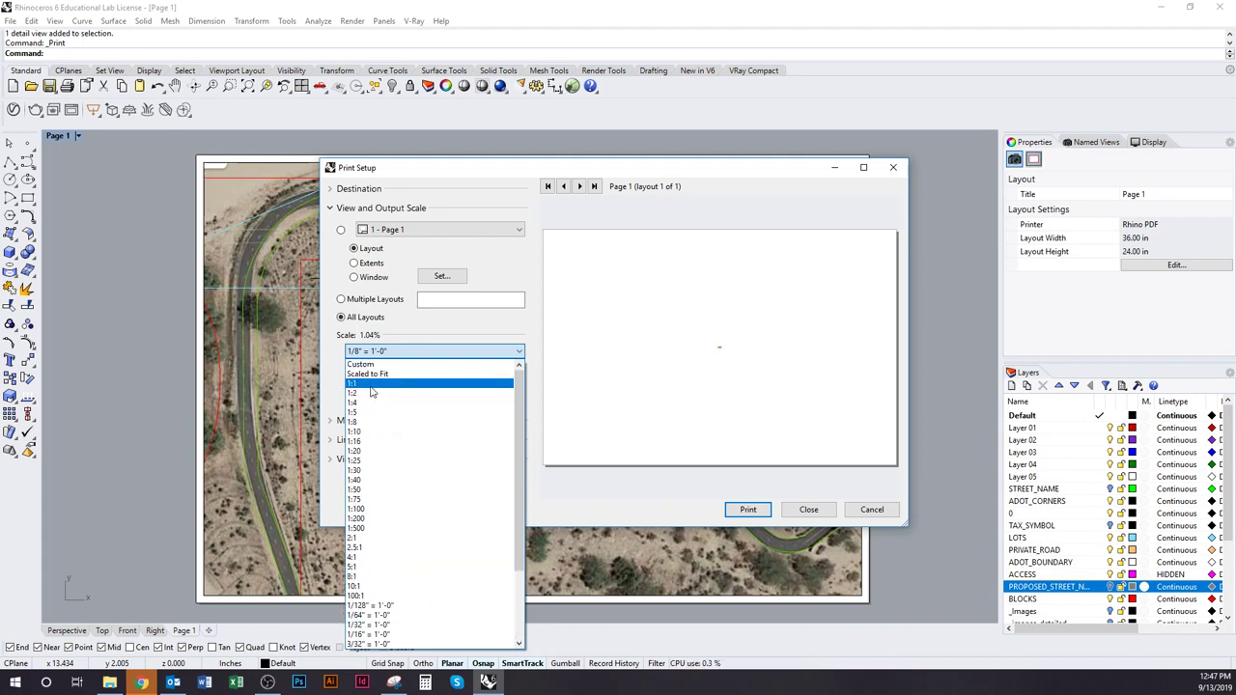
click(369, 385)
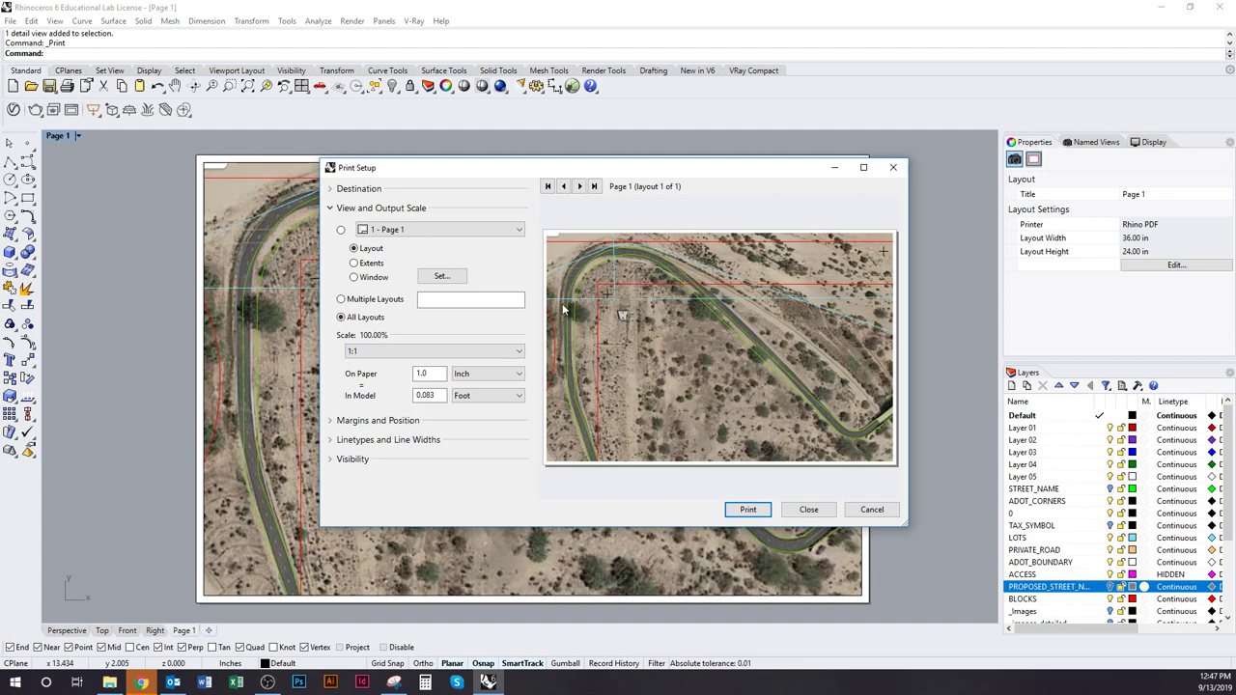
click(367, 209)
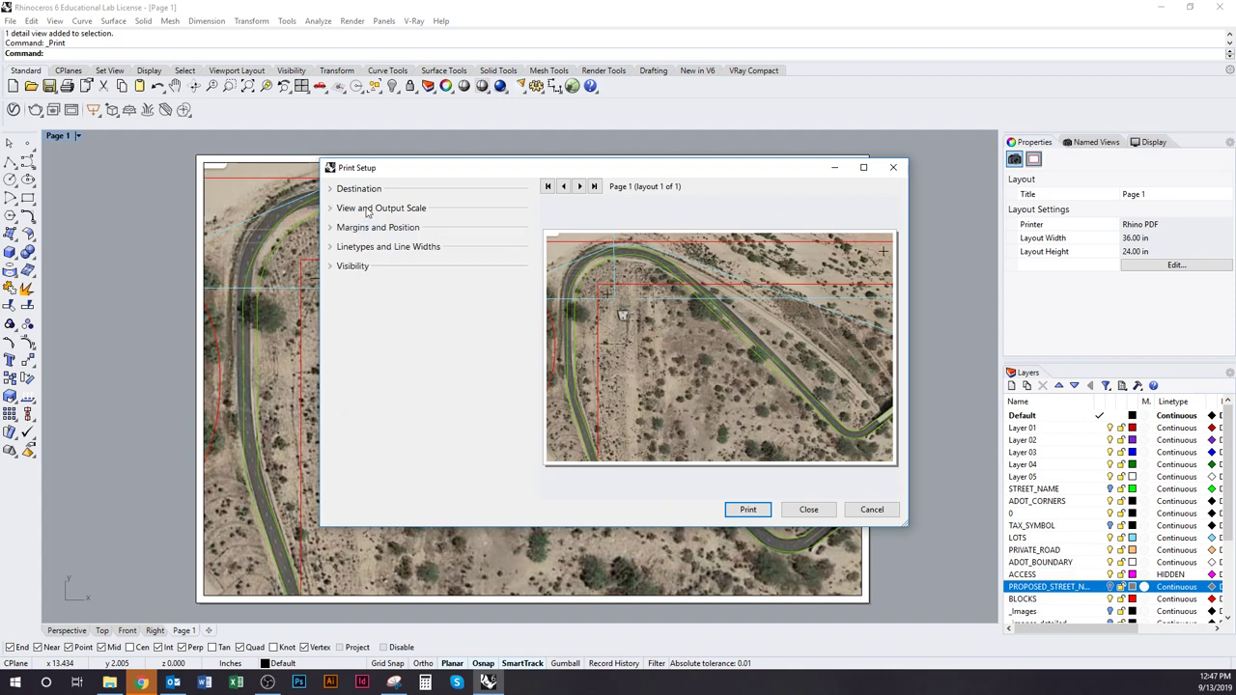
Check the print destination settings and the available printers, keeping Rhino PDF as the destination.
click(353, 191)
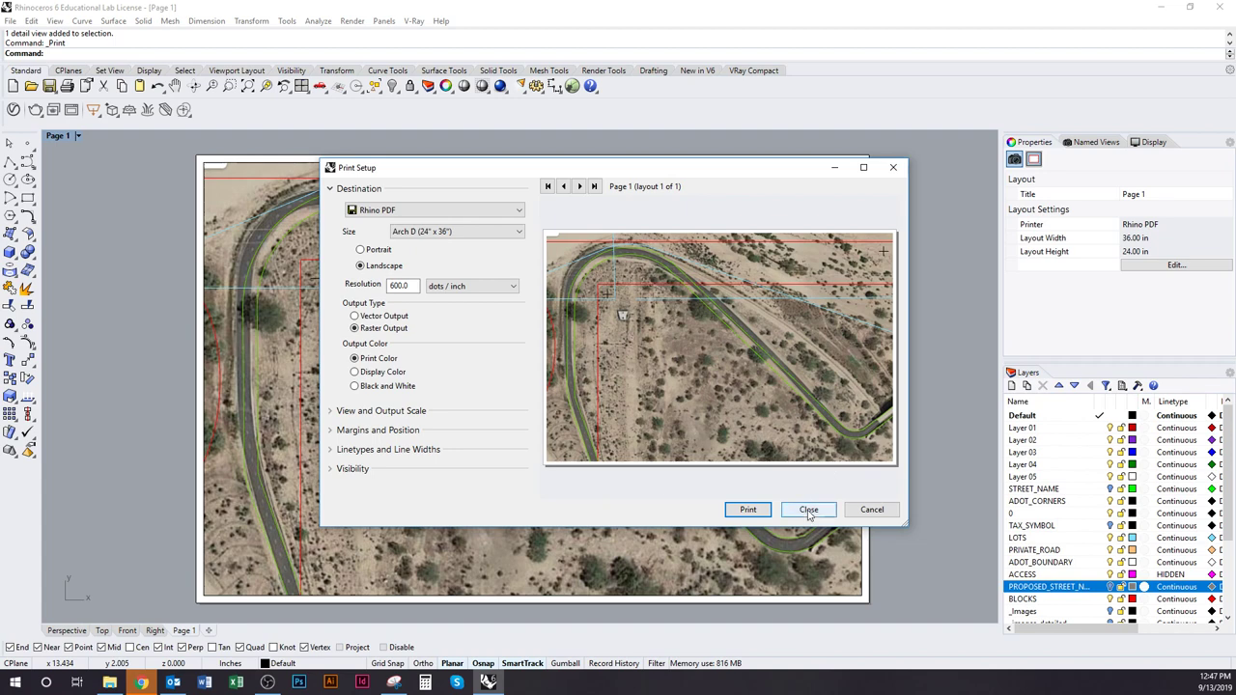
click(473, 210)
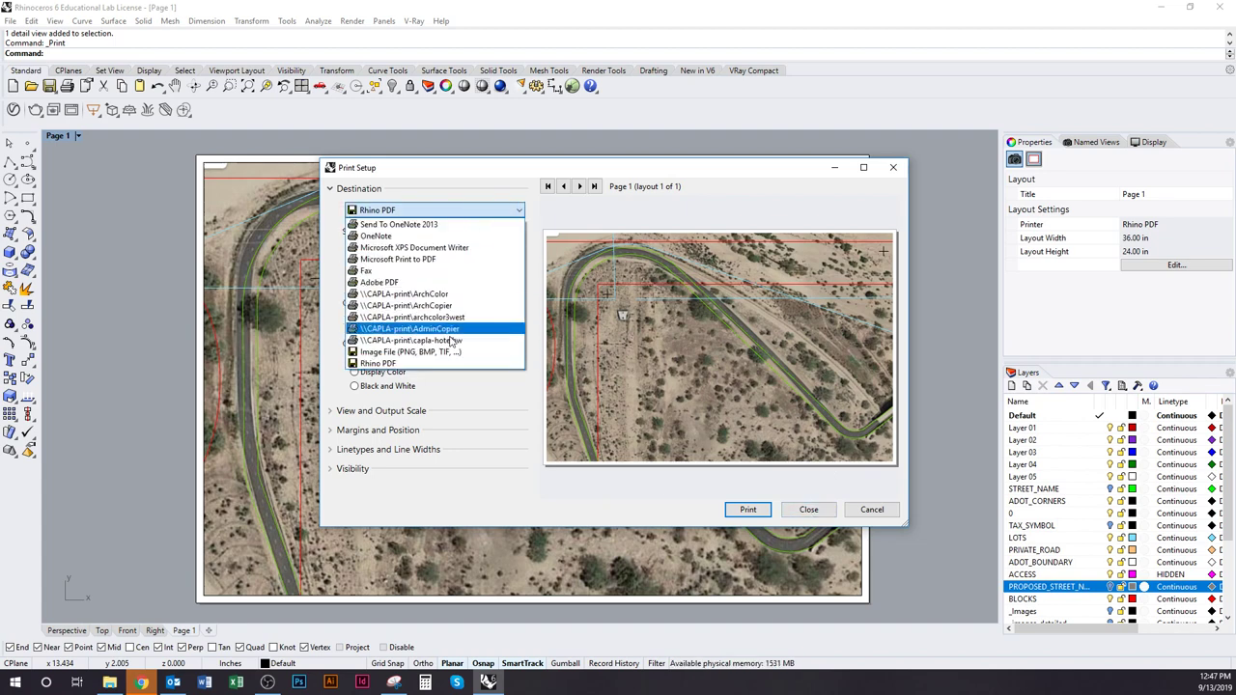
click(503, 193)
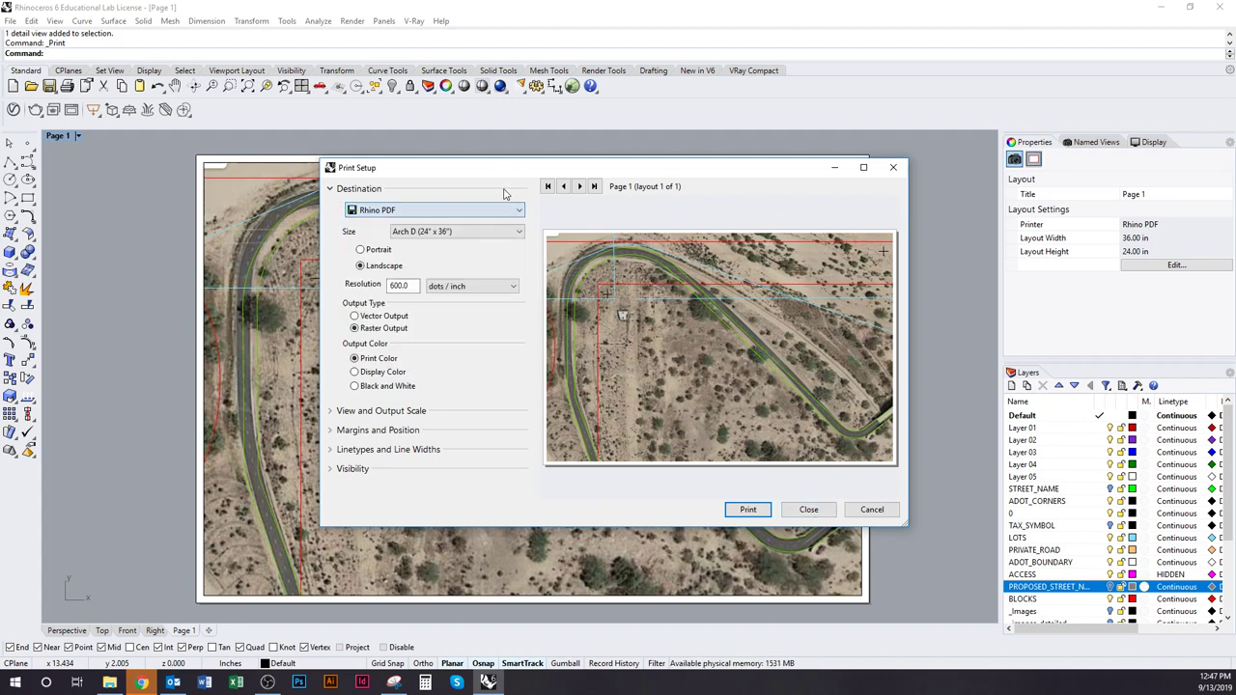